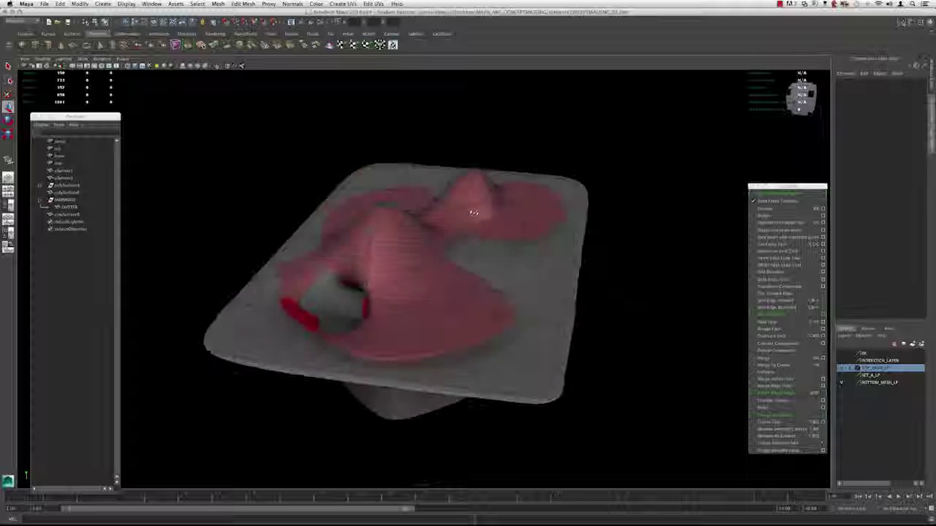
Examine how the selected inner surface fits against the outer shell around the large mound's oval opening.
mouse_move(426, 223)
left_mouse_down("alt")
mouse_move(466, 242)
mouse_move(424, 238)
left_mouse_up("alt")
right_click_drag(425, 238, 458, 213, "alt")
left_click(458, 213)
left_click_drag(460, 214, 520, 226, "alt")
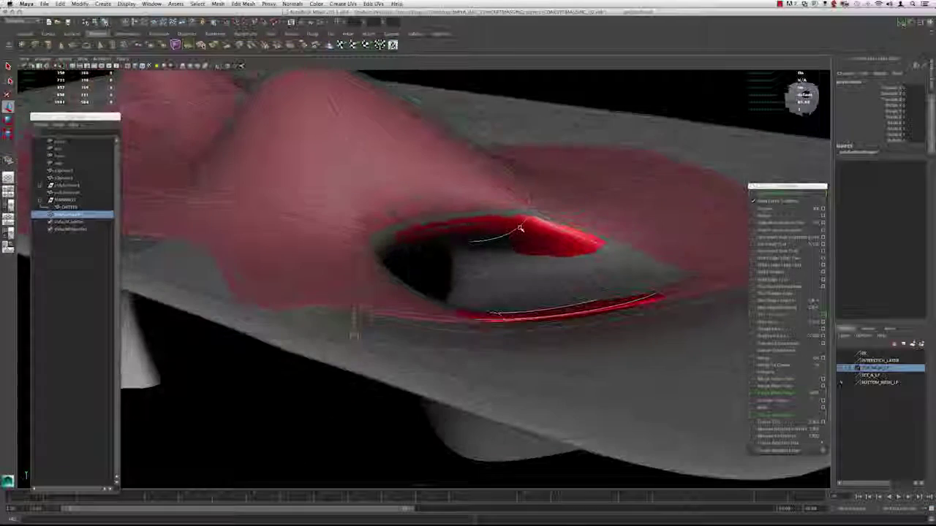
right_click_drag(511, 226, 455, 232, "alt")
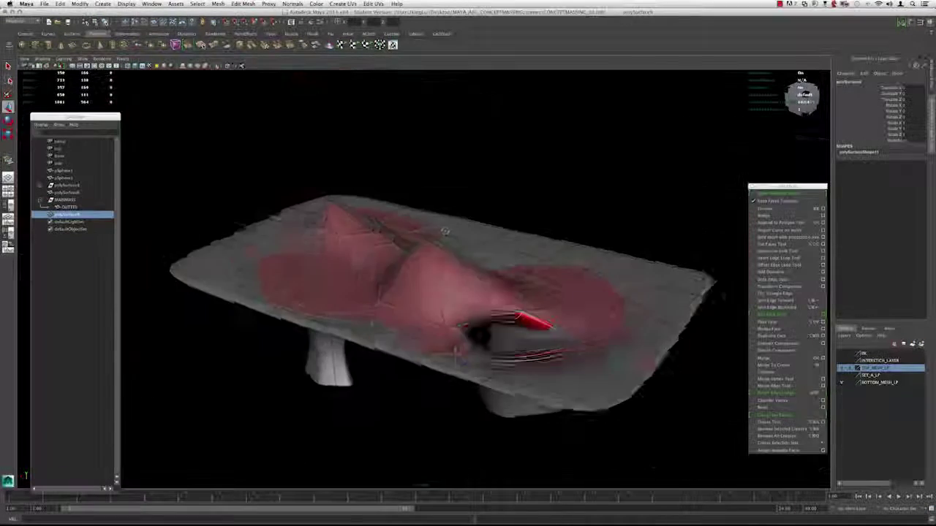
left_click_drag(455, 232, 403, 219, "alt")
right_click_drag(403, 219, 418, 238, "alt")
left_click_drag(418, 238, 465, 246, "alt")
right_click_drag(464, 246, 493, 250, "alt")
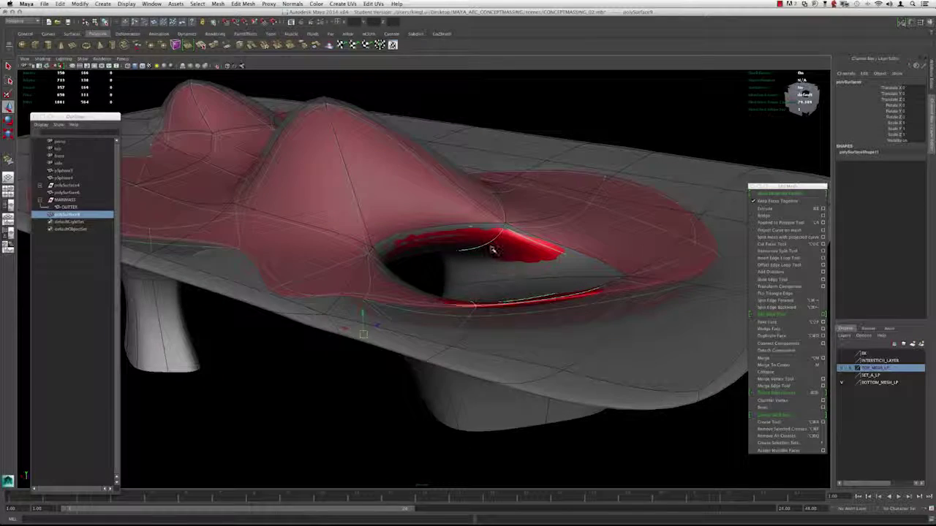
mouse_move(470, 251)
left_mouse_down("alt")
mouse_move(472, 262)
mouse_move(457, 266)
mouse_move(333, 235)
mouse_move(516, 261)
mouse_move(449, 253)
mouse_move(476, 283)
mouse_move(557, 301)
left_mouse_up("alt")
Select the inner surface's vertices beside the oval opening and move them back behind the outer shell.
key("4")
key("F9")
left_click(479, 247)
key("5")
key("4")
mouse_move(458, 290)
left_mouse_down("alt")
mouse_move(411, 300)
mouse_move(419, 299)
mouse_move(409, 284)
mouse_move(433, 268)
left_mouse_up("alt")
key("5")
key("4")
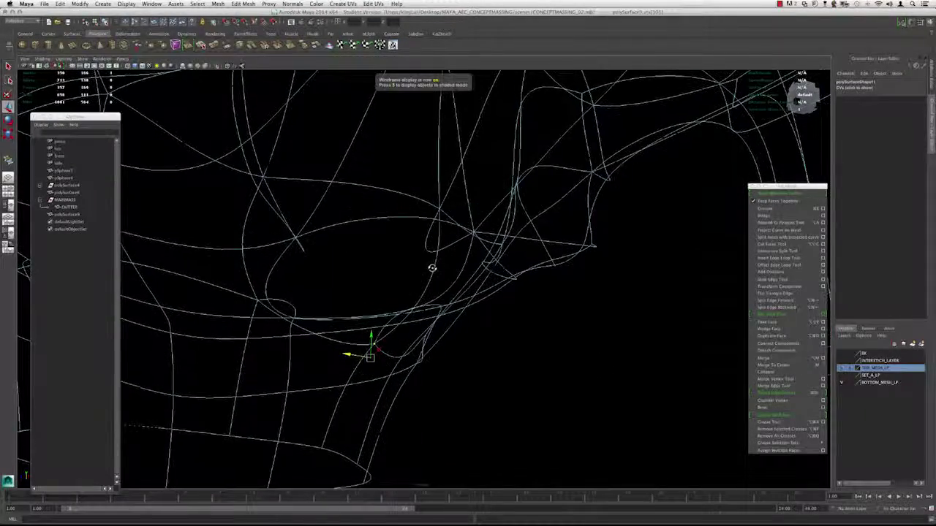
key("5")
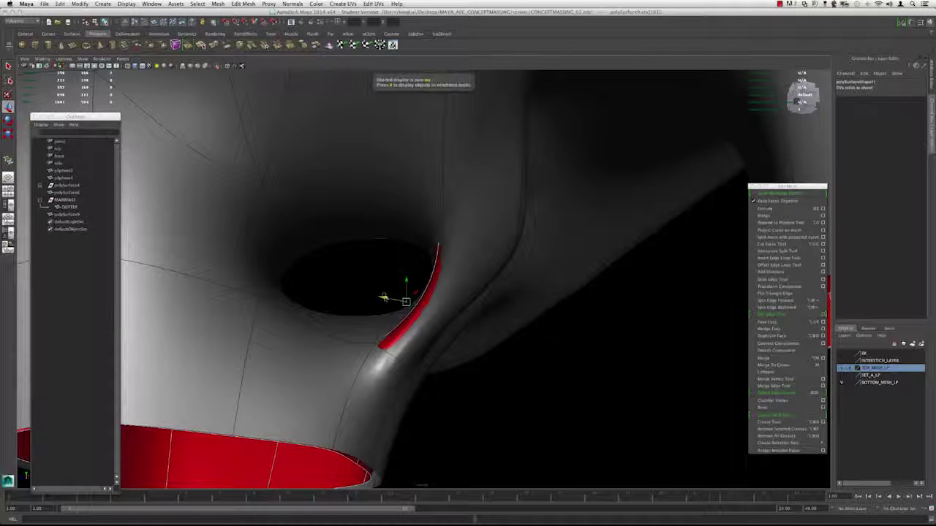
mouse_move(388, 298)
left_mouse_down("alt")
mouse_move(434, 251)
mouse_move(376, 281)
mouse_move(371, 255)
mouse_move(397, 271)
mouse_move(439, 263)
mouse_move(465, 273)
mouse_move(467, 264)
left_mouse_up("alt")
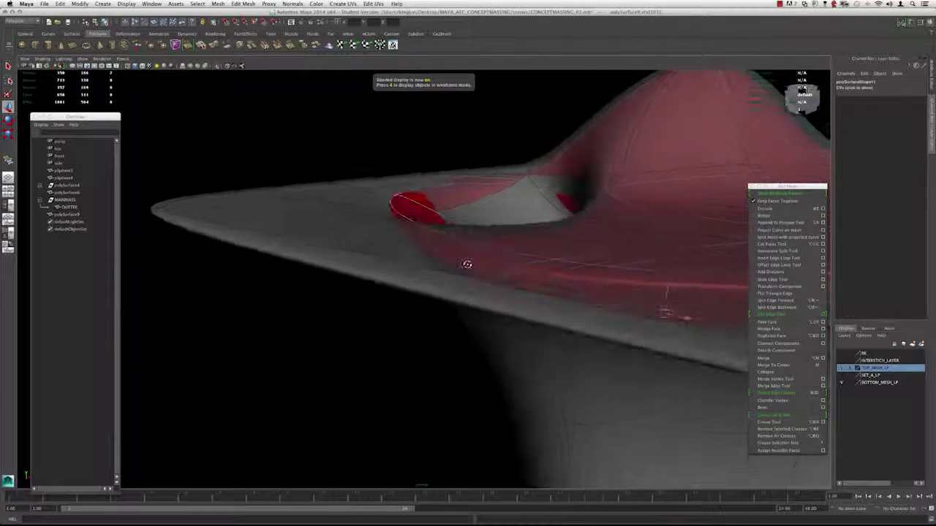
Reposition the inner surface's vertices at the outer end of the oval opening to keep it beneath the shell.
key("4")
mouse_move(422, 212)
left_mouse_down("alt")
mouse_move(386, 228)
mouse_move(357, 209)
mouse_move(353, 225)
mouse_move(370, 208)
mouse_move(428, 212)
mouse_move(422, 203)
mouse_move(314, 224)
mouse_move(356, 238)
left_mouse_up("alt")
key("5")
key("3")
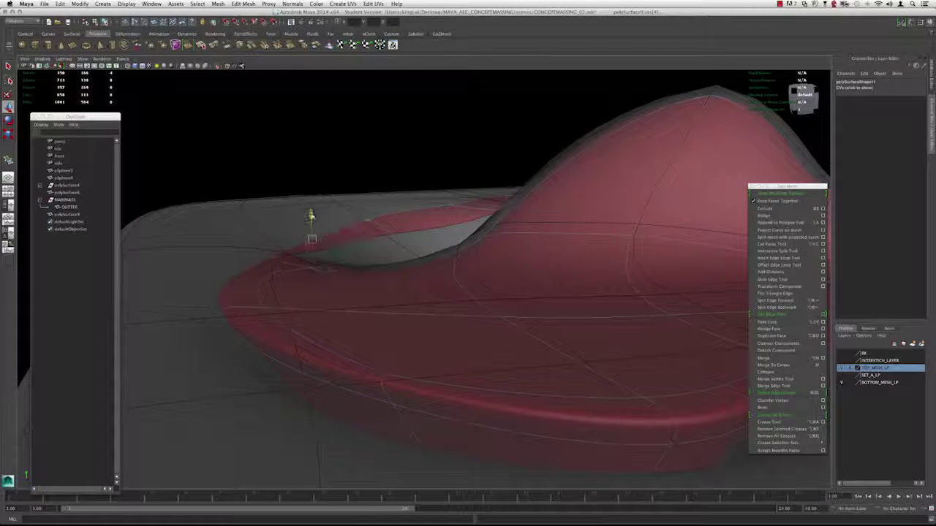
mouse_move(356, 239)
left_mouse_down("alt")
mouse_move(524, 259)
mouse_move(333, 271)
mouse_move(381, 238)
mouse_move(395, 242)
left_mouse_up("alt")
key("4")
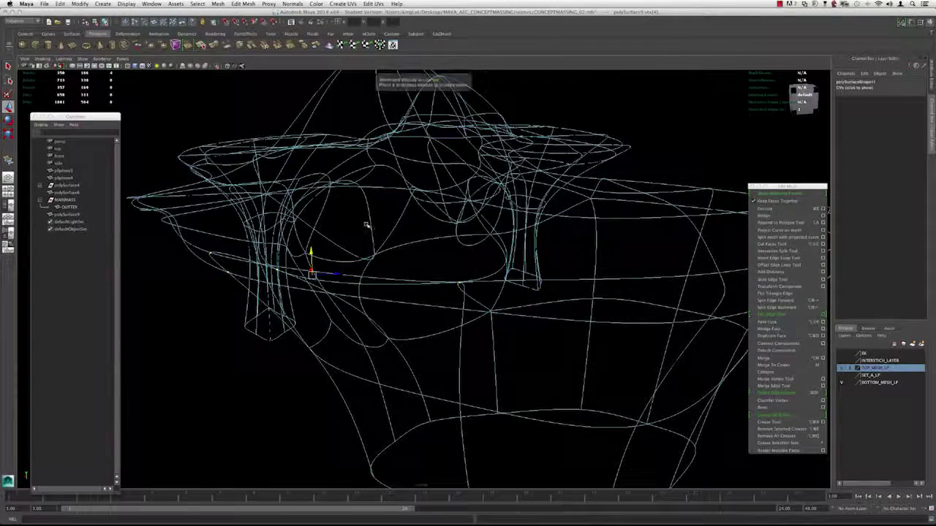
key("5")
mouse_move(351, 229)
left_mouse_down("alt")
mouse_move(418, 221)
mouse_move(363, 227)
mouse_move(385, 230)
mouse_move(359, 211)
mouse_move(362, 222)
mouse_move(476, 209)
mouse_move(463, 184)
mouse_move(518, 188)
mouse_move(488, 192)
left_mouse_up("alt")
key("3")
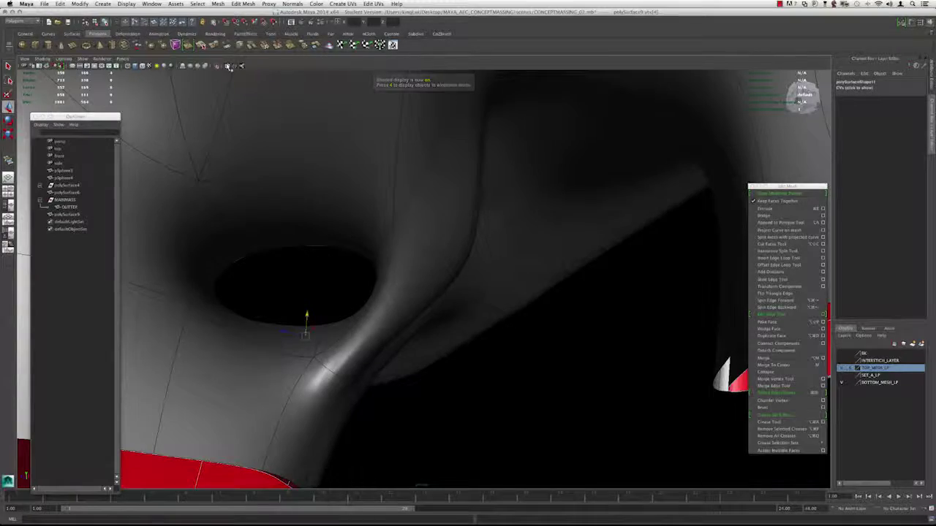
Adjust the inner surface's vertices near the opening in X-Ray display, and restore the smooth preview and normal shading.
left_click(228, 66)
scroll(359, 203, "down", 4)
mouse_move(359, 202)
left_mouse_down("alt")
mouse_move(451, 303)
mouse_move(612, 230)
mouse_move(213, 231)
mouse_move(443, 217)
mouse_move(438, 209)
mouse_move(548, 183)
mouse_move(579, 189)
mouse_move(502, 209)
mouse_move(366, 146)
left_mouse_up("alt")
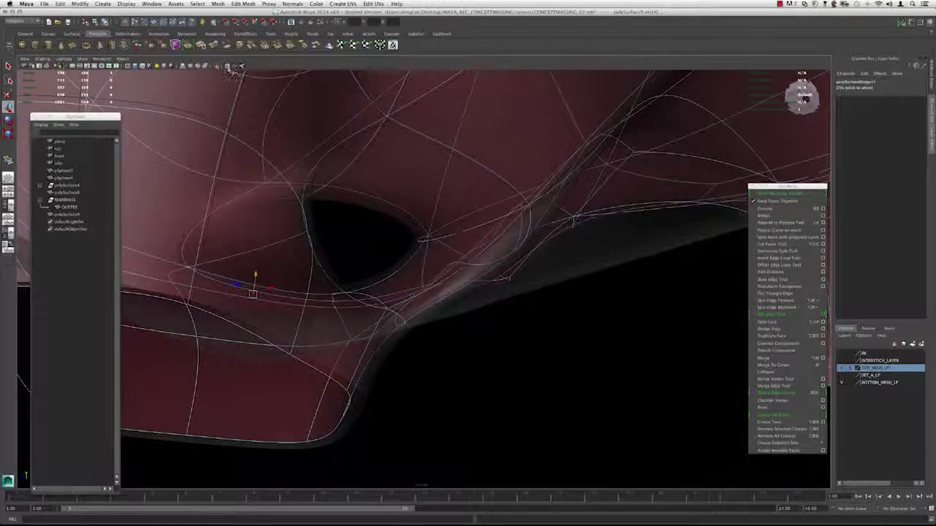
left_click(229, 67)
left_click(228, 66)
mouse_move(428, 220)
left_mouse_down("alt")
mouse_move(507, 252)
mouse_move(464, 246)
mouse_move(506, 241)
mouse_move(459, 238)
left_mouse_up("alt")
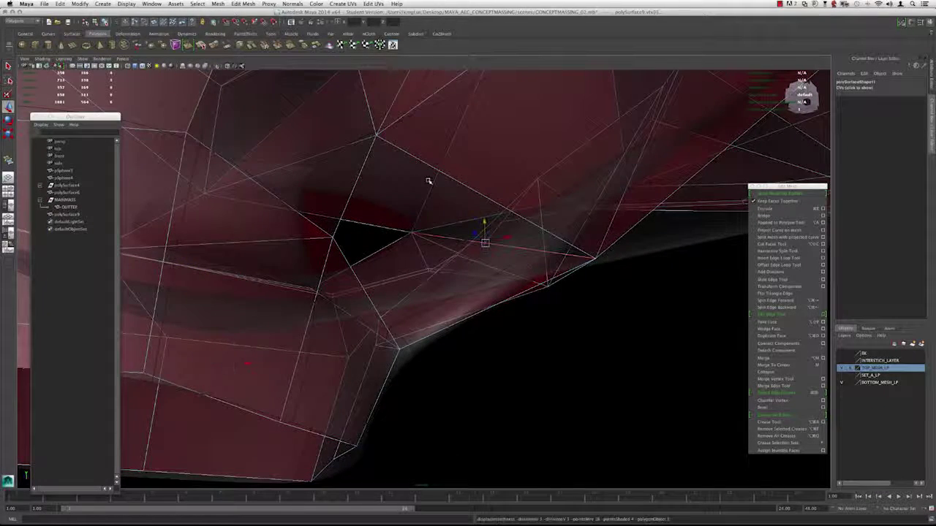
key("3")
left_click(227, 66)
Adjust the inner surface's edge on the large mound above the opening and clear the selection.
mouse_move(461, 259)
left_mouse_down("alt")
mouse_move(556, 267)
mouse_move(459, 215)
left_mouse_up("alt")
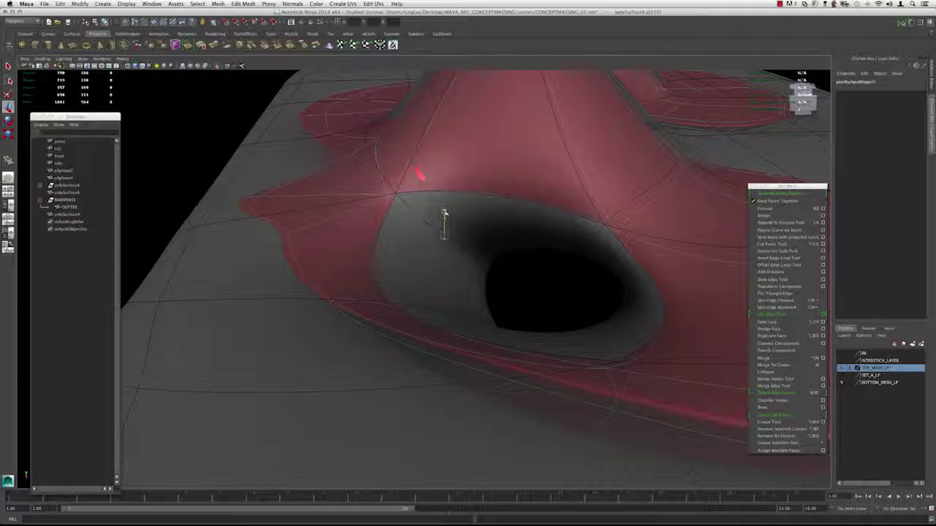
mouse_move(443, 217)
left_mouse_down("alt")
mouse_move(424, 217)
mouse_move(465, 227)
mouse_move(485, 210)
mouse_move(390, 205)
mouse_move(410, 212)
mouse_move(406, 195)
mouse_move(519, 253)
mouse_move(661, 251)
left_mouse_up("alt")
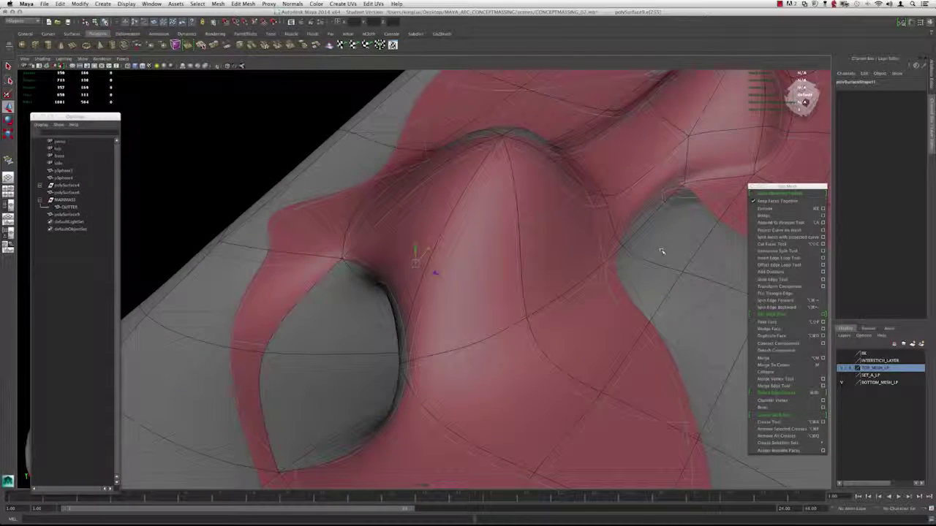
right_click_drag(662, 251, 393, 180, "alt")
left_click_drag(392, 180, 429, 196, "alt")
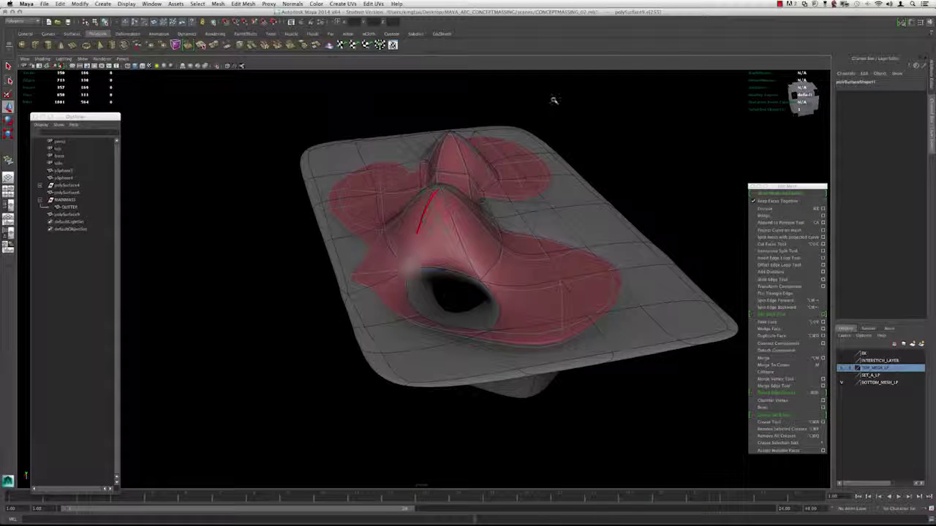
left_click_drag(554, 100, 414, 169, "alt")
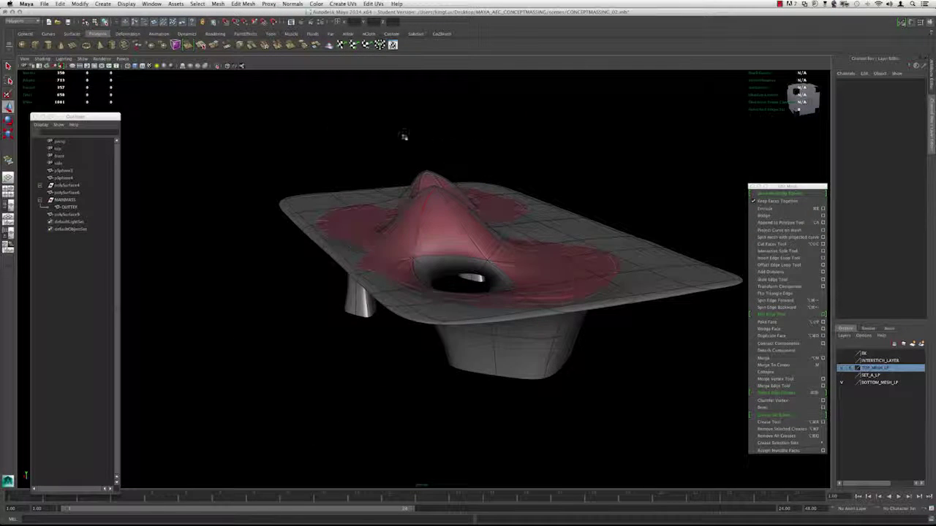
Check the model's shape from several angles with the default material, and restore the assigned materials.
left_click(42, 59)
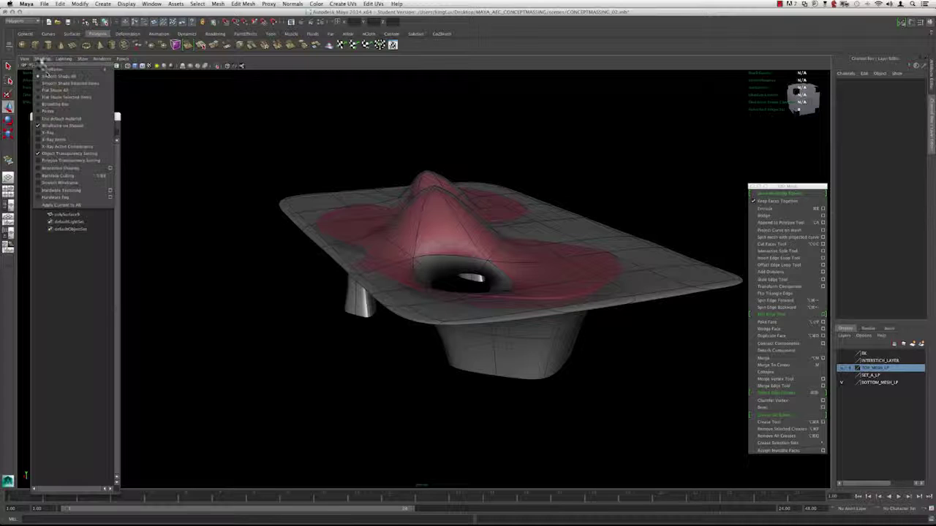
left_click(62, 119)
mouse_move(386, 168)
left_mouse_down("alt")
mouse_move(399, 183)
mouse_move(366, 171)
mouse_move(353, 146)
mouse_move(326, 145)
mouse_move(259, 157)
mouse_move(195, 154)
mouse_move(192, 186)
mouse_move(368, 258)
mouse_move(322, 212)
left_mouse_up("alt")
left_click_drag(476, 218, 341, 190, "alt")
left_click(45, 59)
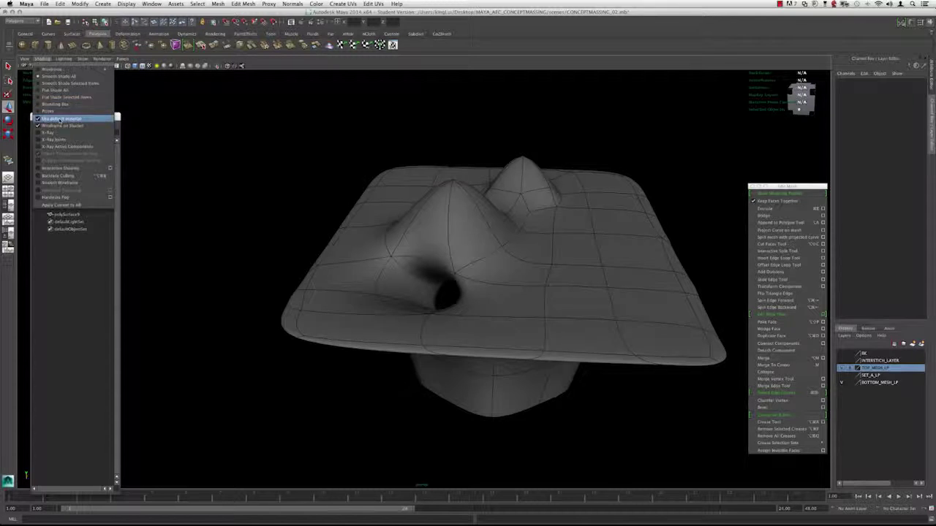
left_click(60, 120)
left_click_drag(362, 144, 372, 175, "alt")
left_click_drag(380, 99, 521, 180, "alt")
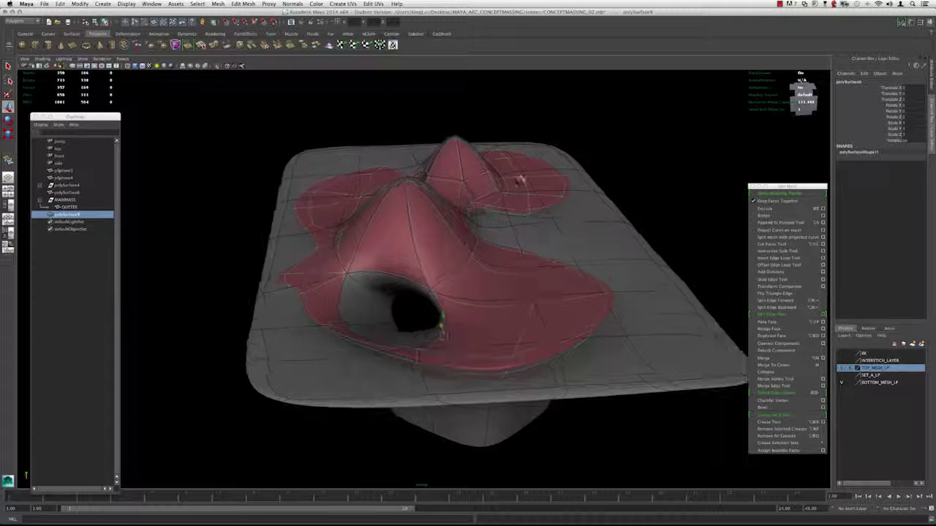
left_click_drag(604, 238, 565, 195, "alt")
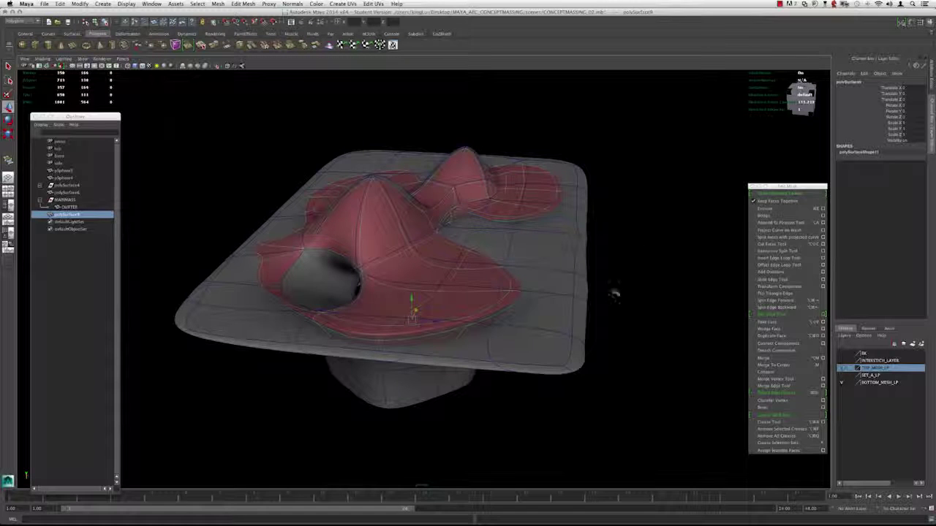
left_click_drag(614, 294, 601, 260, "alt")
Assign the opaque grey material to the unsmoothed outer mesh through the Hypershade, and close the Hypershade.
left_click(181, 3)
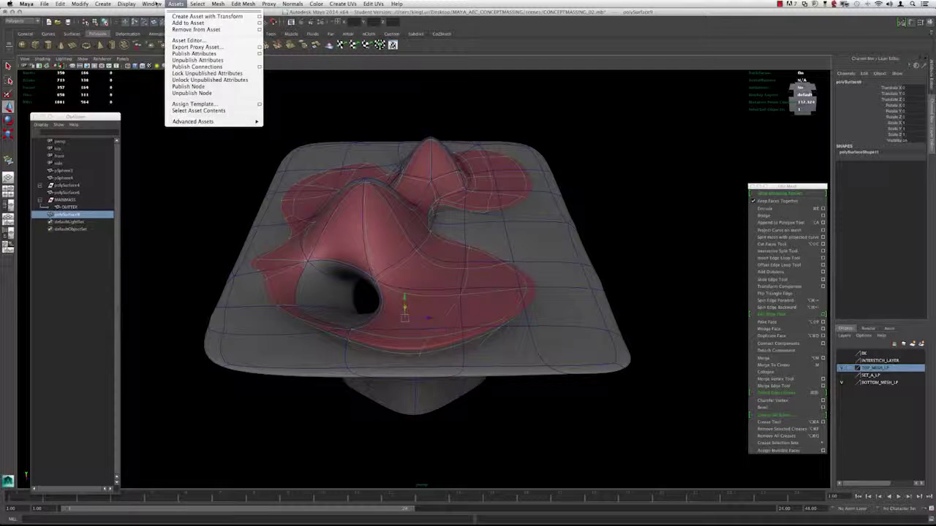
mouse_move(152, 4)
mouse_move(180, 24)
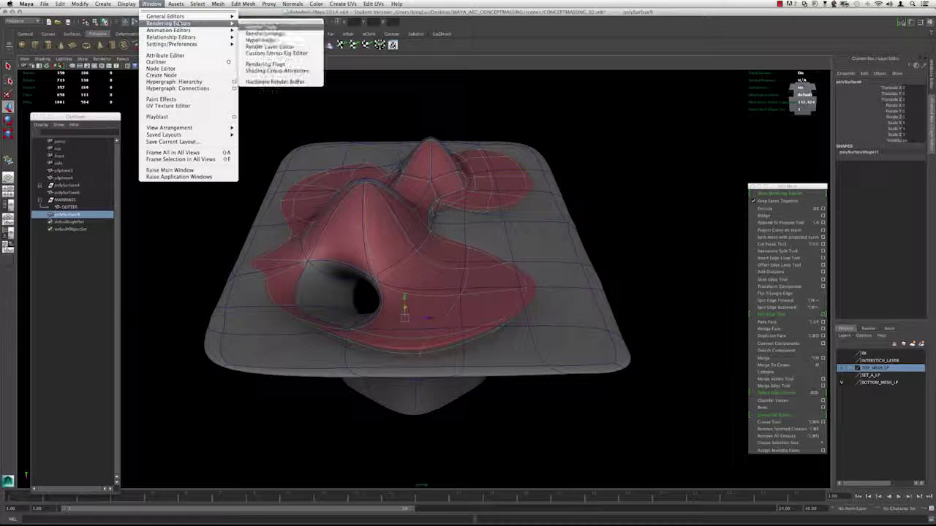
left_click(262, 40)
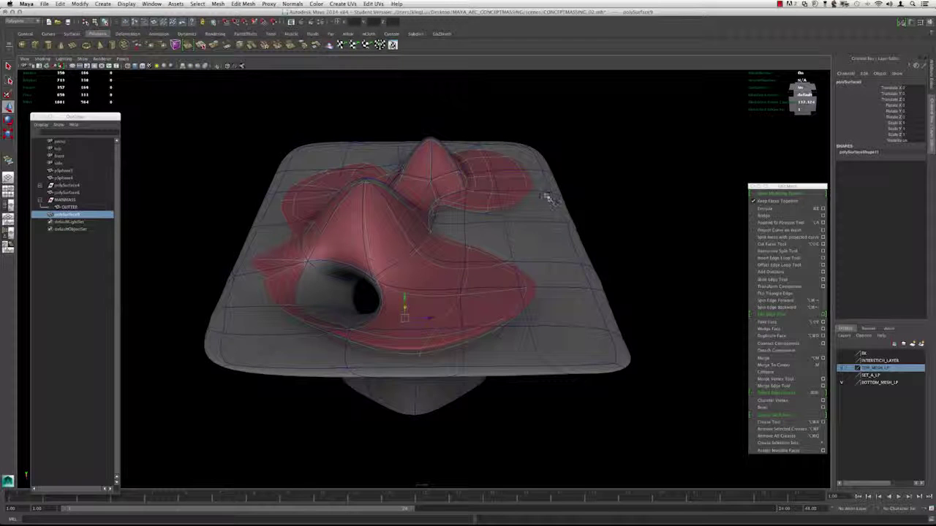
left_click(548, 198)
right_click_drag(548, 197, 505, 188, "alt")
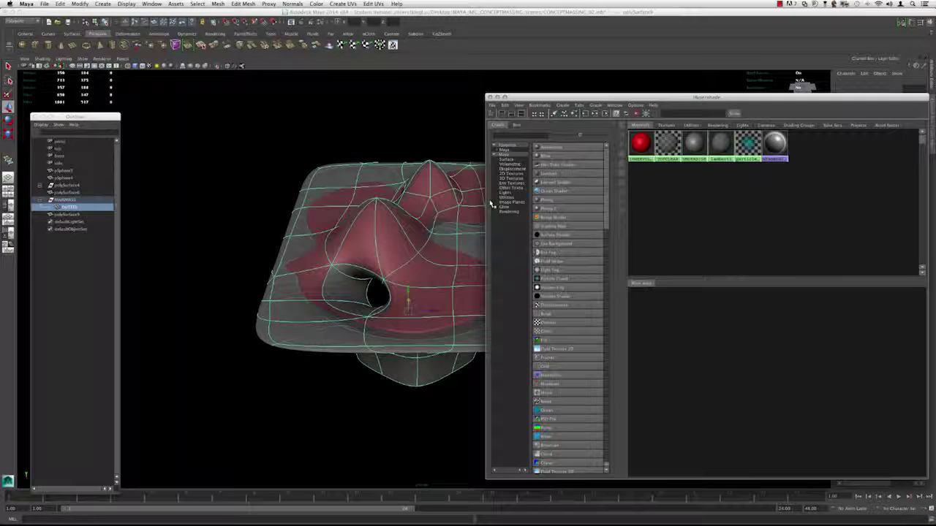
left_click_drag(379, 137, 351, 119, "alt")
key("1")
middle_click_drag(357, 116, 285, 115, "alt")
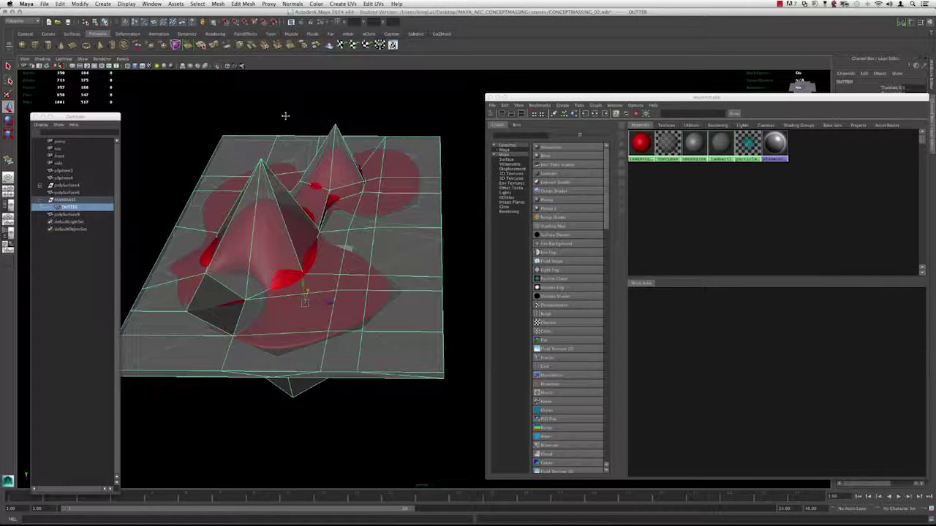
middle_click_drag(695, 144, 439, 224)
left_click(489, 98)
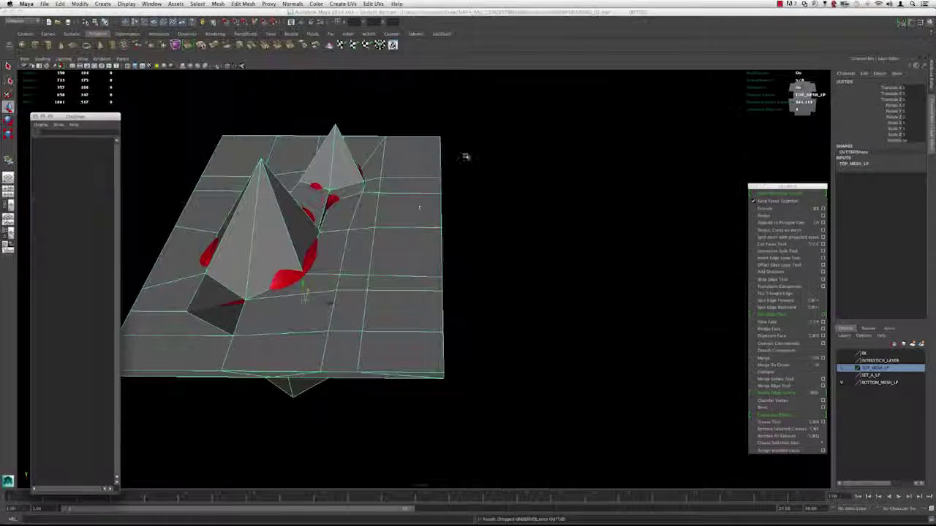
Smooth the outer mesh's display and inspect the opaque shell with X-Ray display switched on and off.
key("3")
left_click_drag(457, 205, 395, 234, "alt")
left_click(231, 67)
left_click_drag(329, 190, 252, 90, "alt")
left_click(230, 66)
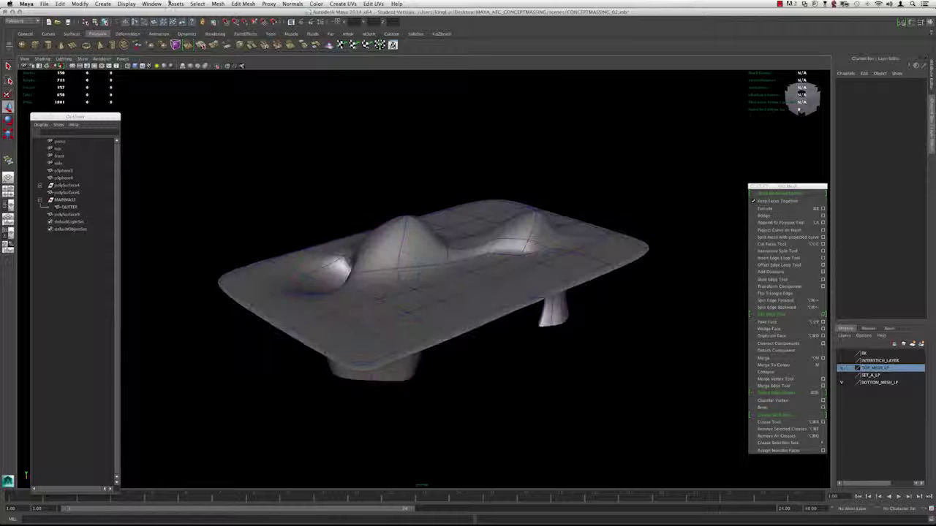
Assign the TOPCLEAR material to the outer mesh through the Hypershade, close it and clear the selection.
left_click(152, 3)
left_click(155, 3)
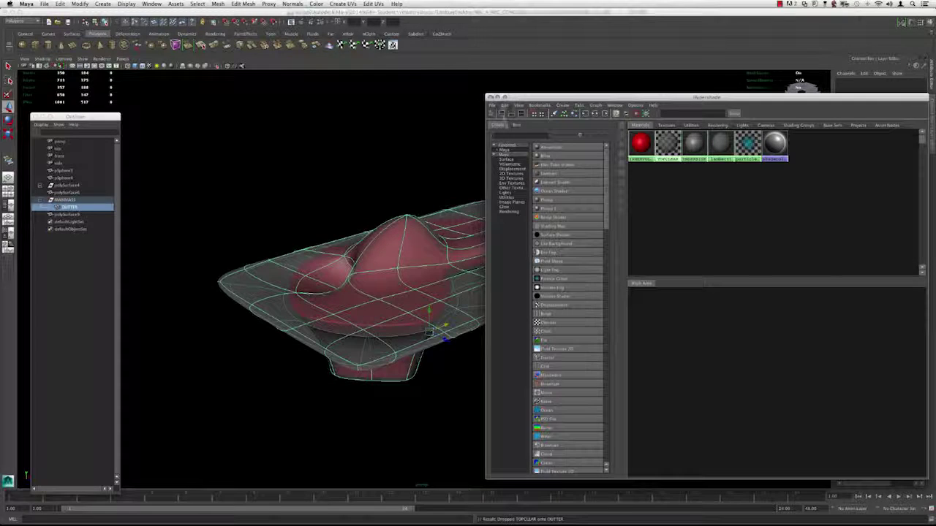
left_click(492, 98)
left_click(393, 124)
Select the outer mesh, hide all unselected objects and show the mesh in smooth preview.
left_click_drag(417, 203, 483, 310, "alt")
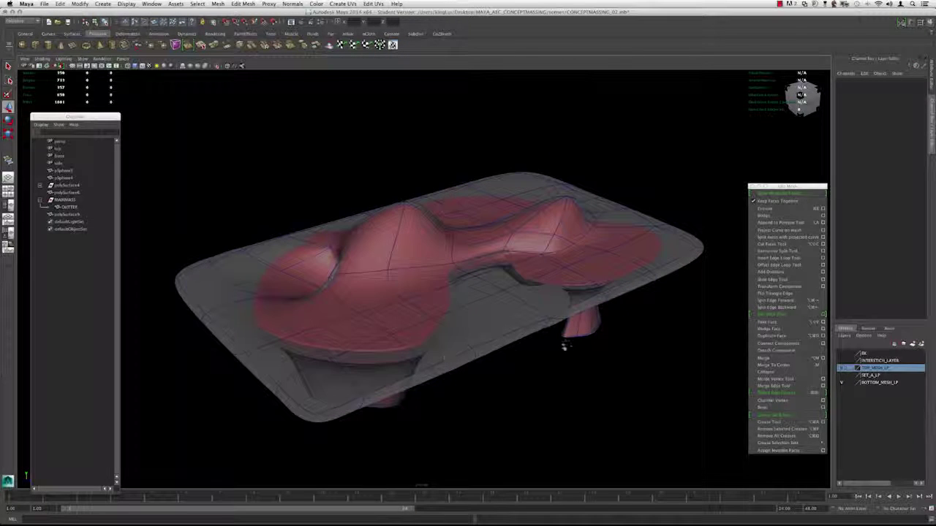
left_click_drag(238, 310, 308, 306, "alt")
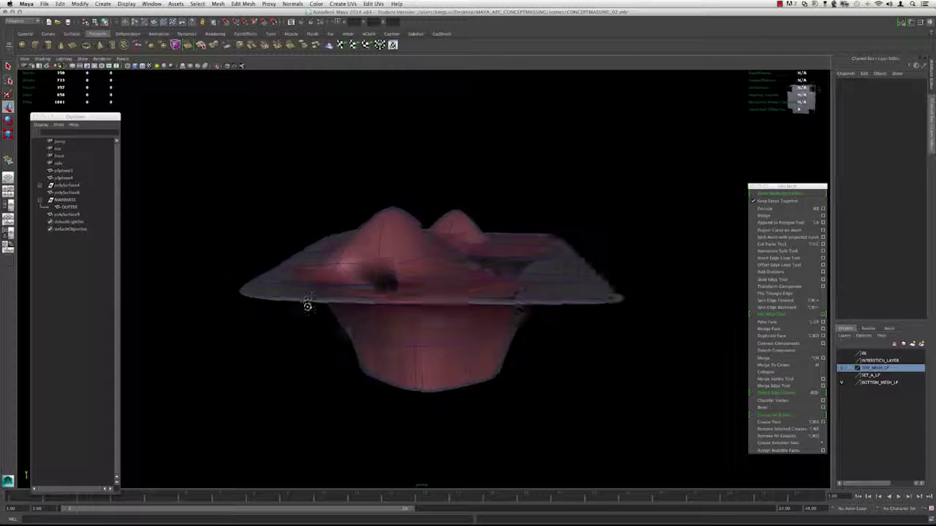
left_click_drag(416, 301, 338, 309, "alt")
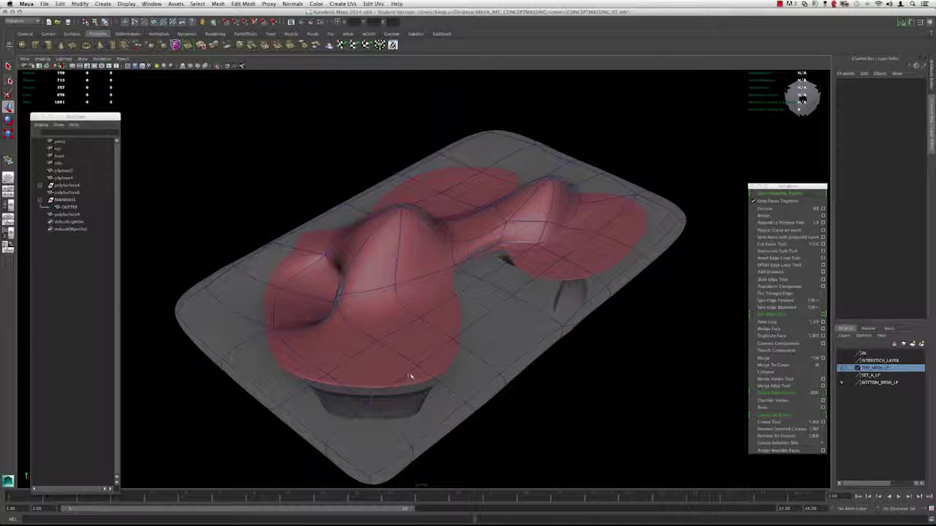
left_click_drag(411, 377, 427, 346, "alt")
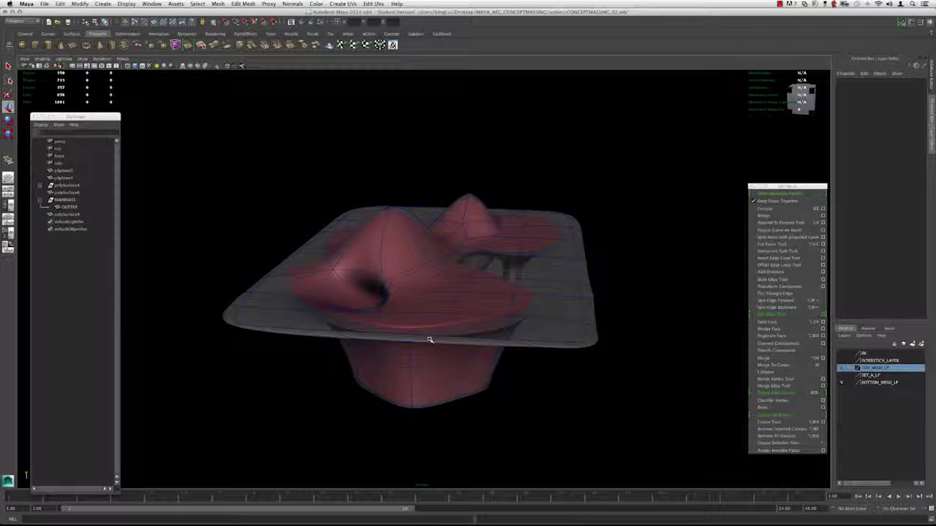
left_click_drag(428, 311, 440, 344, "alt")
left_click(415, 320)
key("1")
key("alt+h")
key("3")
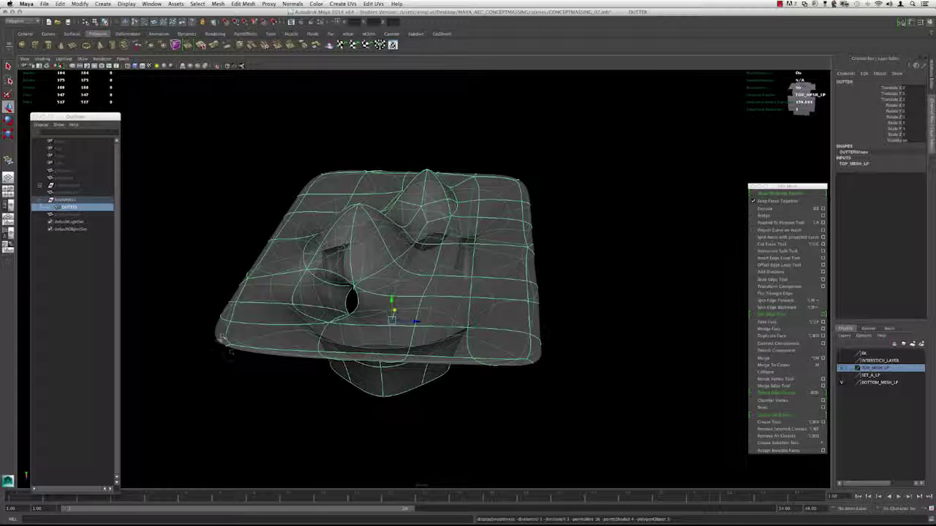
Return the outer mesh to its unsmoothed display and turn on interactive creation for polygon primitives.
left_click_drag(545, 186, 474, 214, "alt")
key("1")
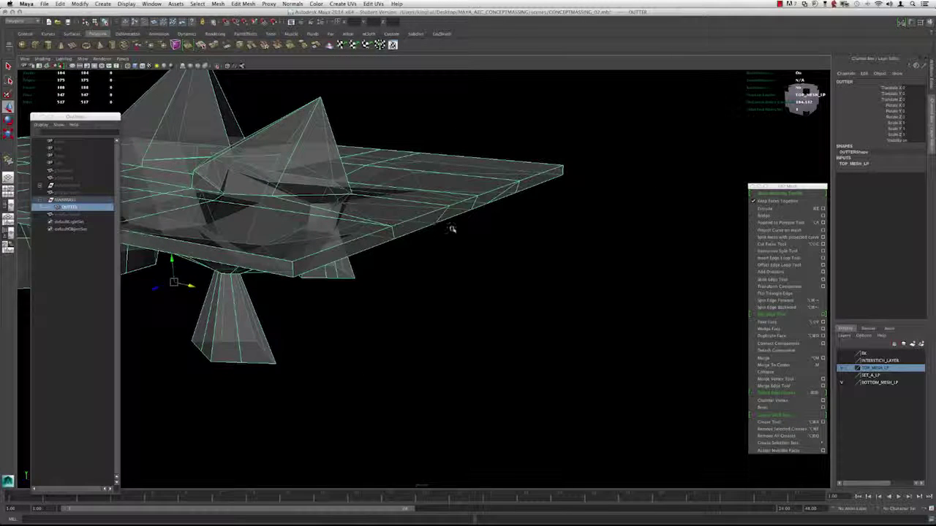
left_click(103, 4)
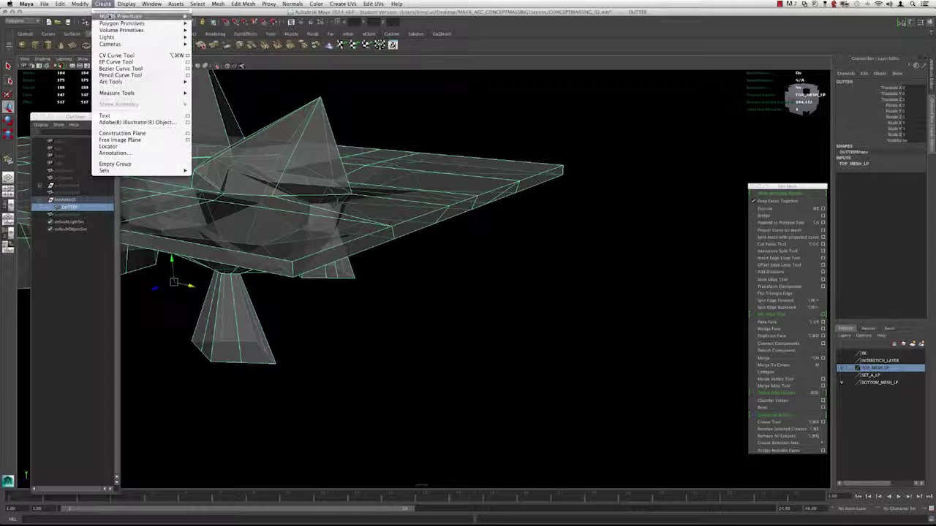
mouse_move(146, 24)
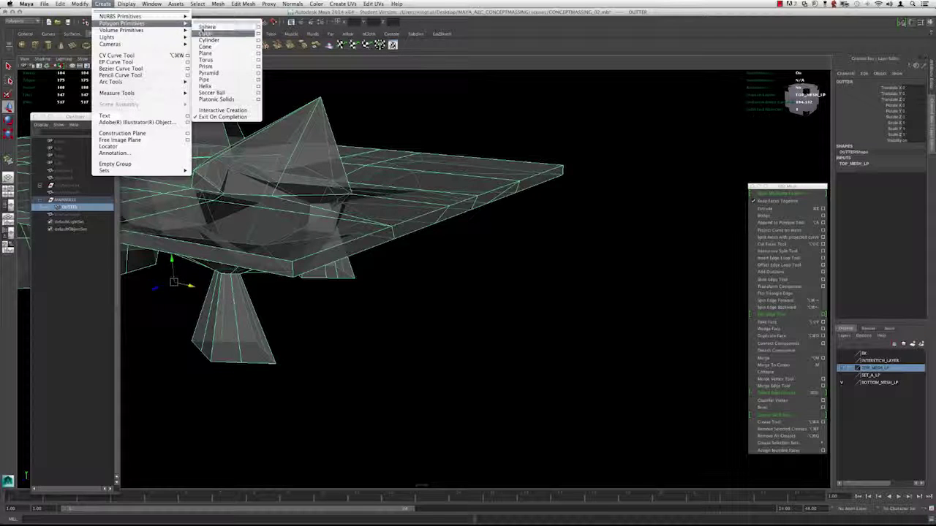
left_click(217, 109)
Draw a polygon cube interactively in the empty space beside the outer mesh.
left_click(102, 3)
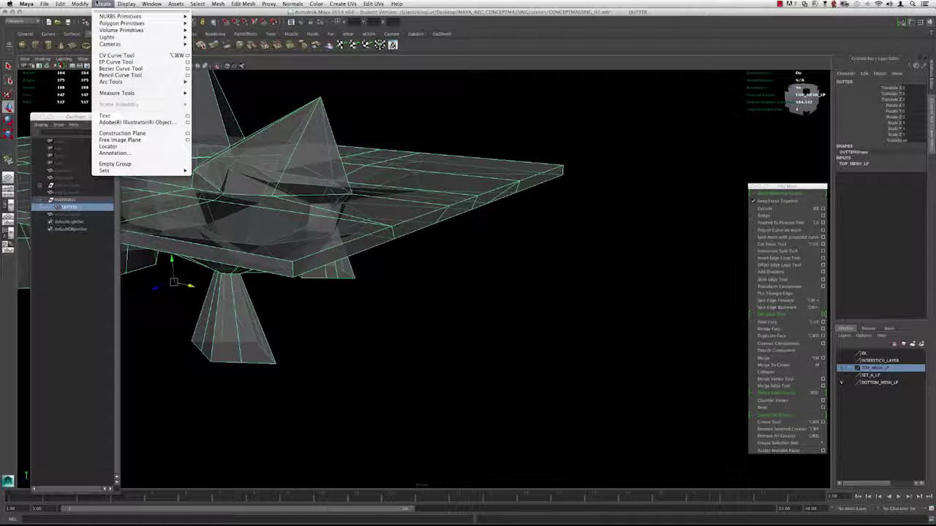
mouse_move(123, 24)
left_click(202, 29)
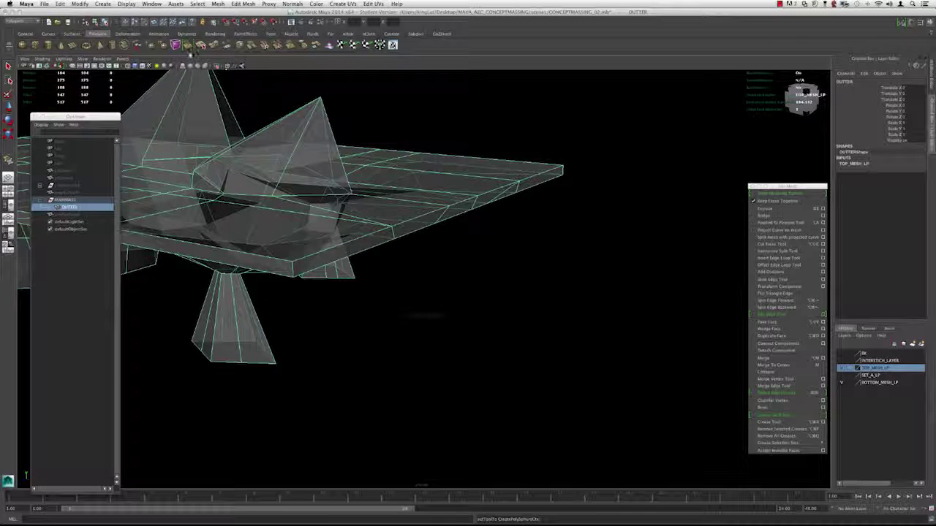
left_click(103, 3)
mouse_move(114, 24)
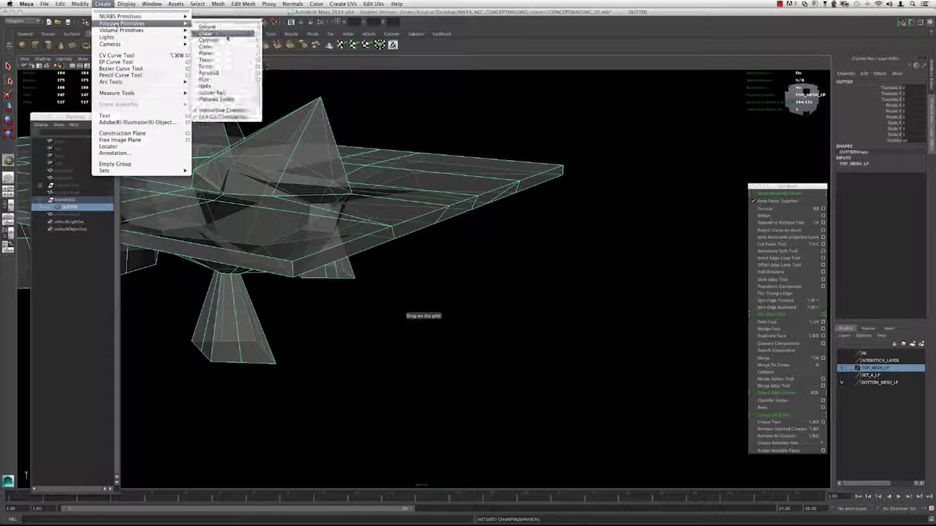
left_click(226, 34)
left_click_drag(462, 334, 488, 354)
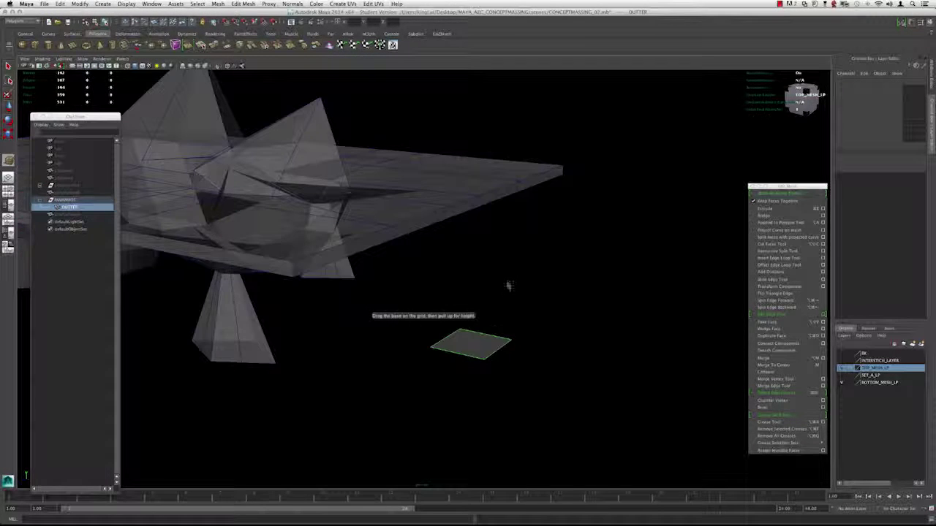
left_click_drag(509, 286, 472, 280)
right_click_drag(472, 280, 541, 323, "alt")
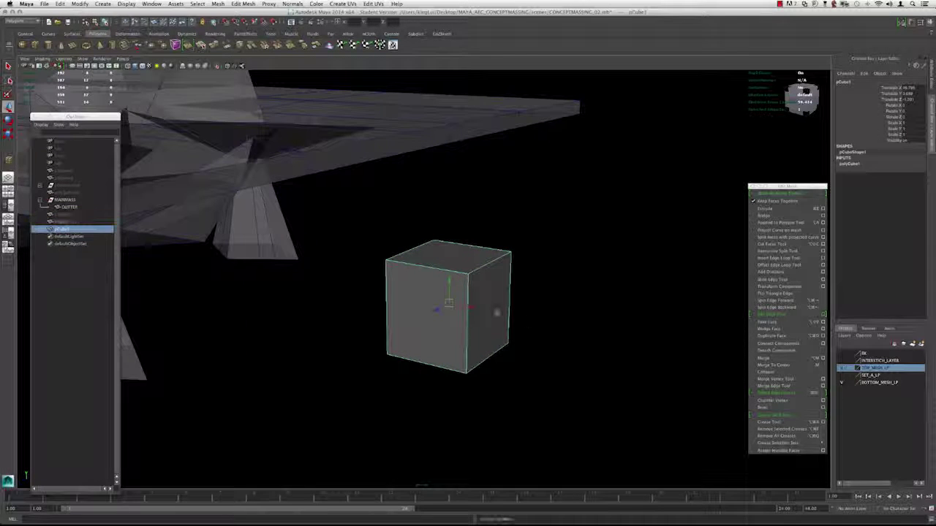
Duplicate the cube and move the copy away from the original so both stand side by side.
key("super+d")
left_click_drag(474, 308, 649, 357)
left_click_drag(469, 301, 509, 300, "alt")
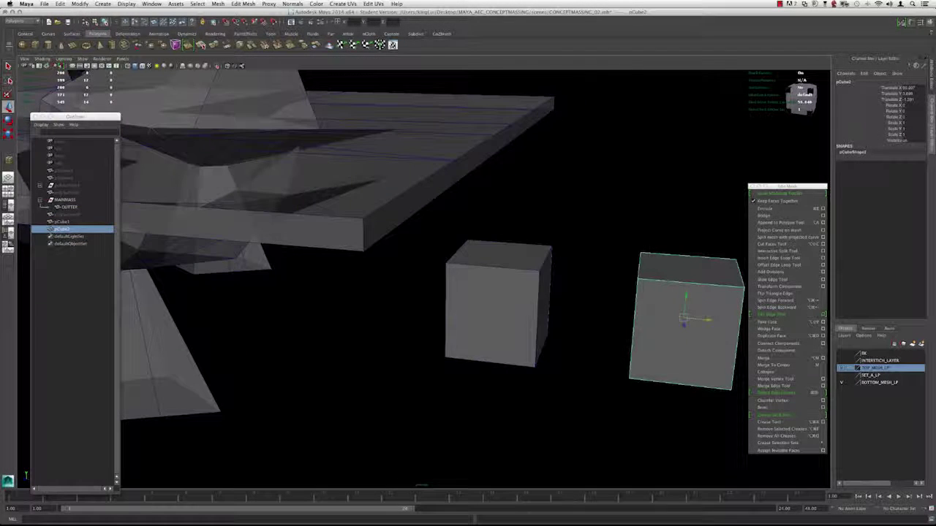
Compare both cubes in smooth preview and in unsmoothed display.
key("f")
key("3")
middle_click_drag(364, 244, 485, 245, "alt")
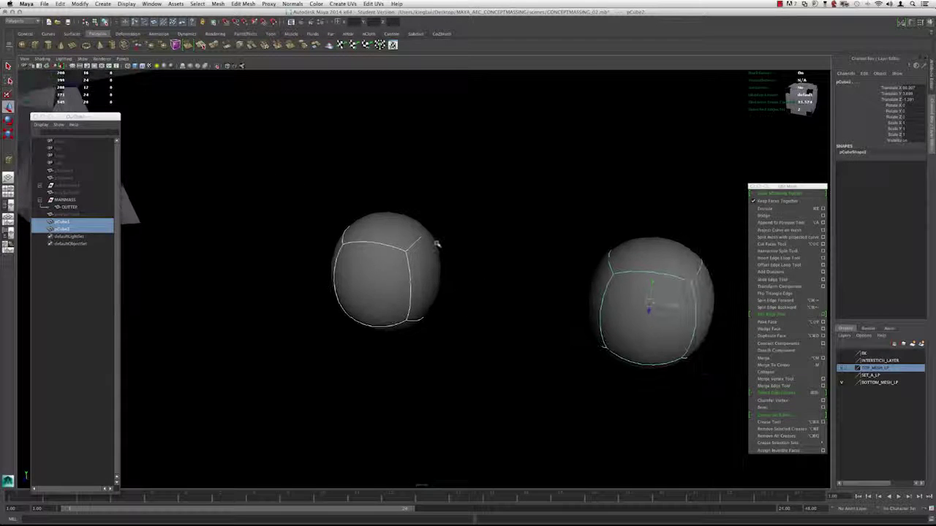
key("1")
scroll(437, 243, "up", 3)
key("3")
key("1")
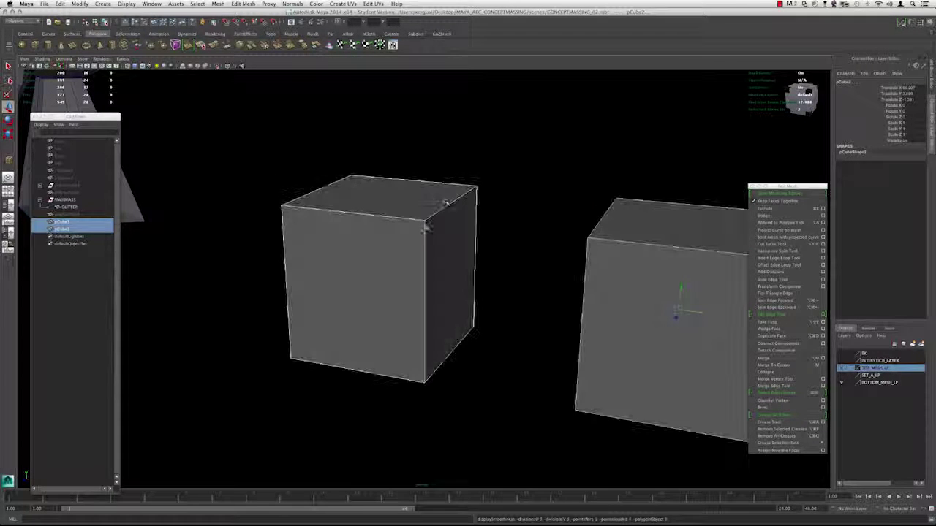
scroll(445, 203, "down", 3)
key("3")
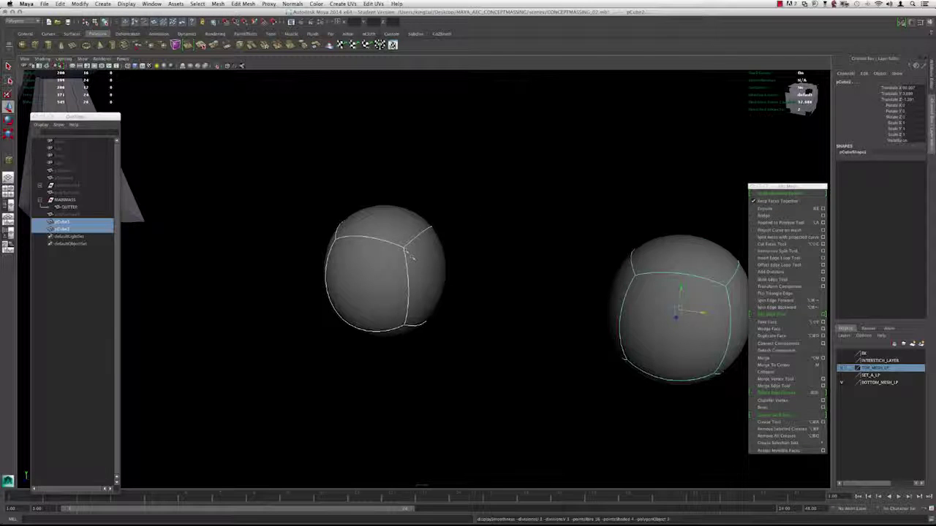
key("1")
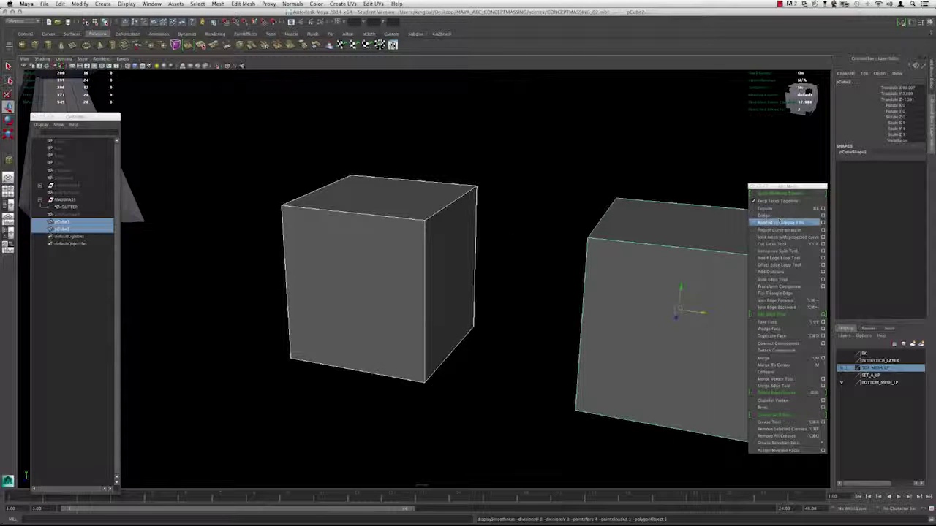
Show both cubes as cage plus smooth preview and insert edge loops near the first cube's upper and lower edges.
key("2")
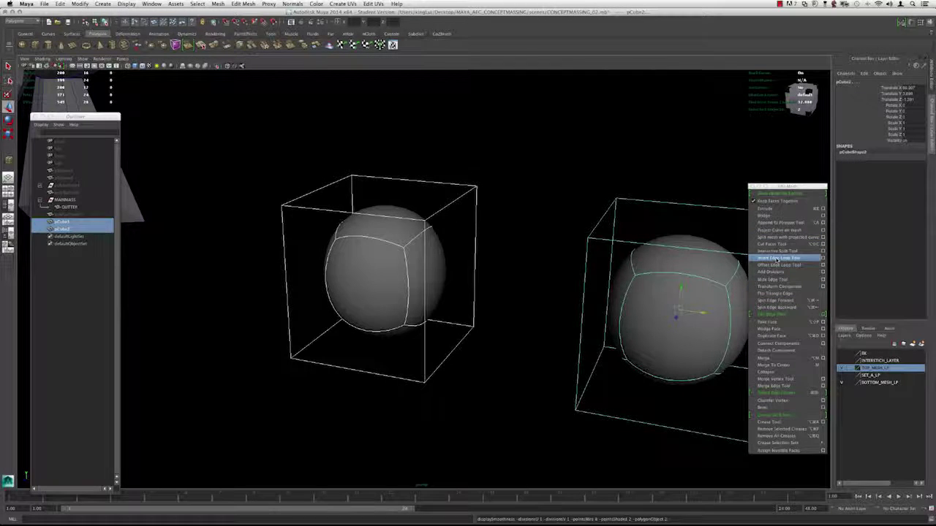
left_click(777, 258)
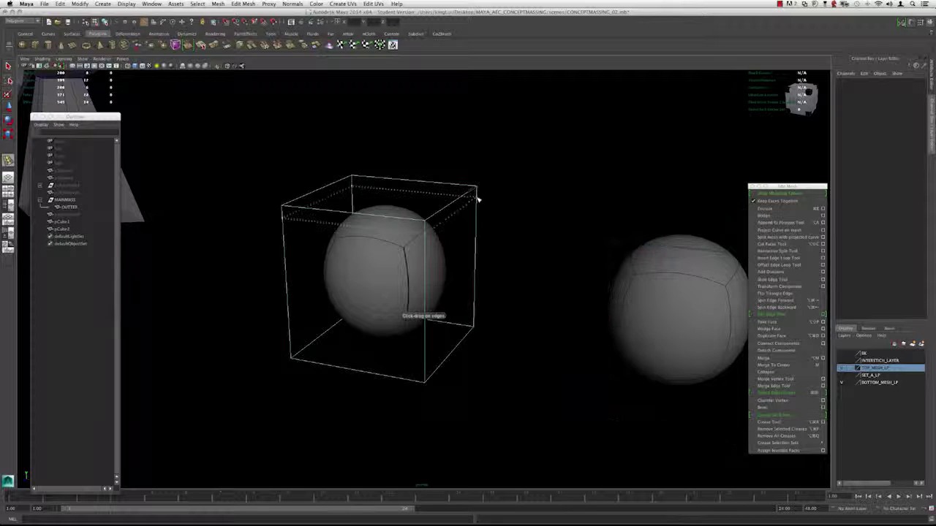
left_click_drag(477, 195, 464, 212)
scroll(464, 213, "up", 2)
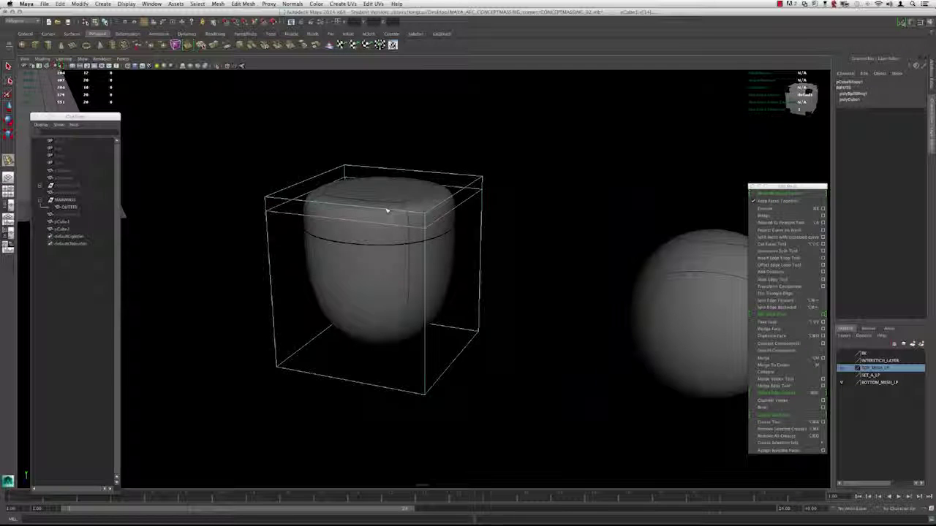
left_click_drag(411, 330, 357, 296, "alt")
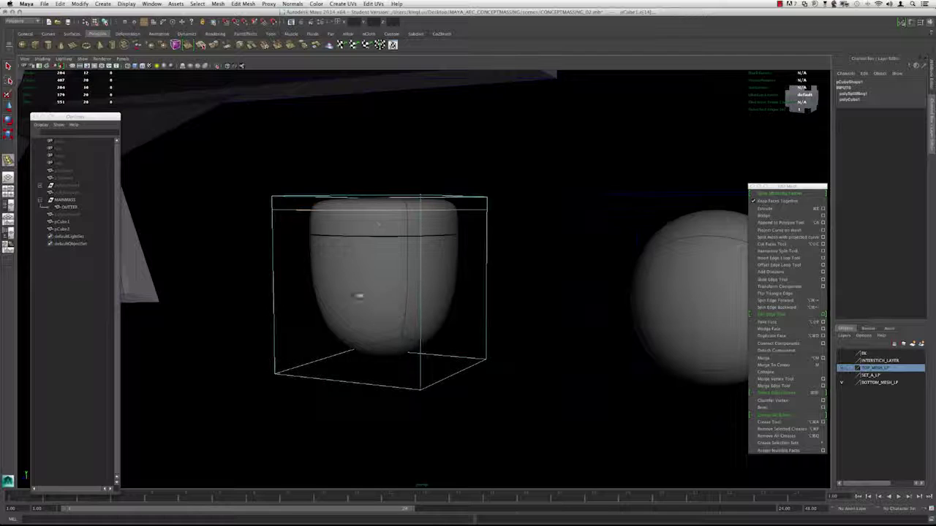
left_click_drag(422, 369, 424, 385)
left_click_drag(358, 331, 403, 333, "alt")
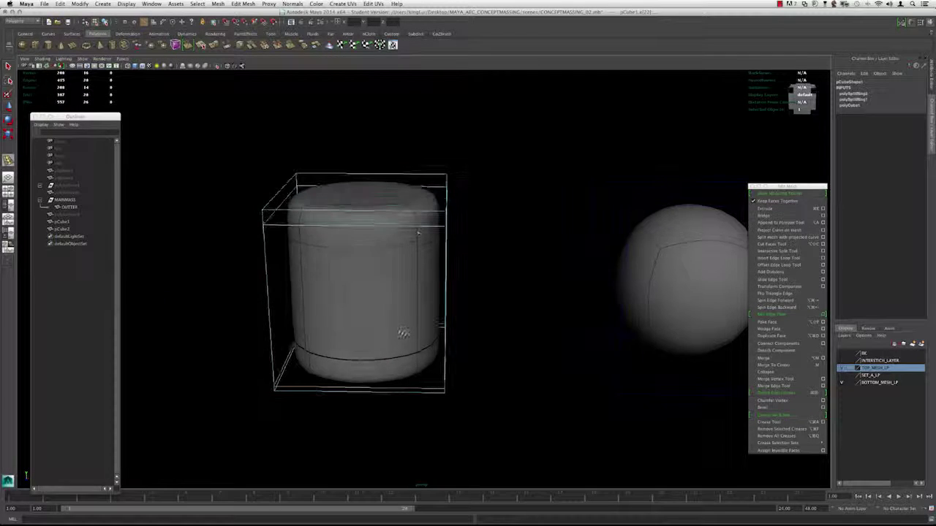
Insert four more edge loops close to the first cube's vertical edges to tighten its smoothed corners.
left_click_drag(436, 211, 443, 214)
left_click_drag(438, 214, 384, 212, "alt")
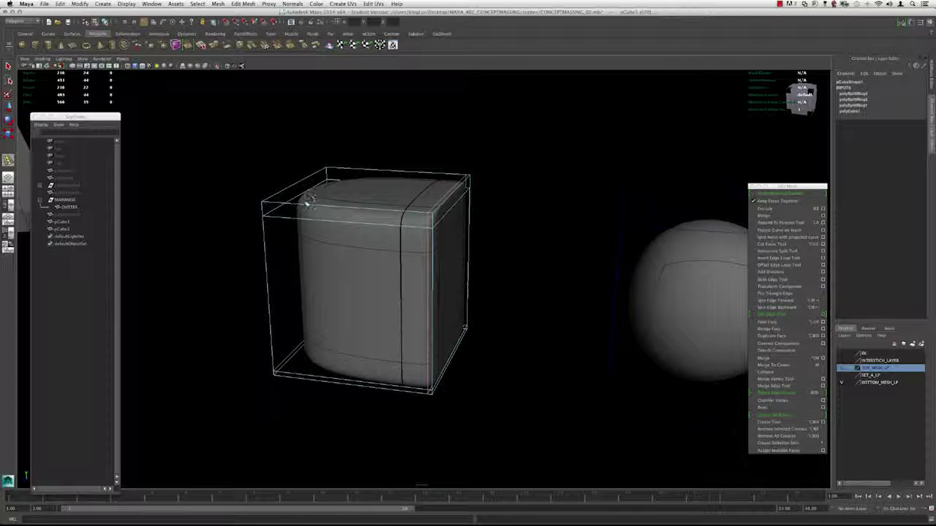
left_click_drag(285, 206, 512, 204, "alt")
left_click(535, 196)
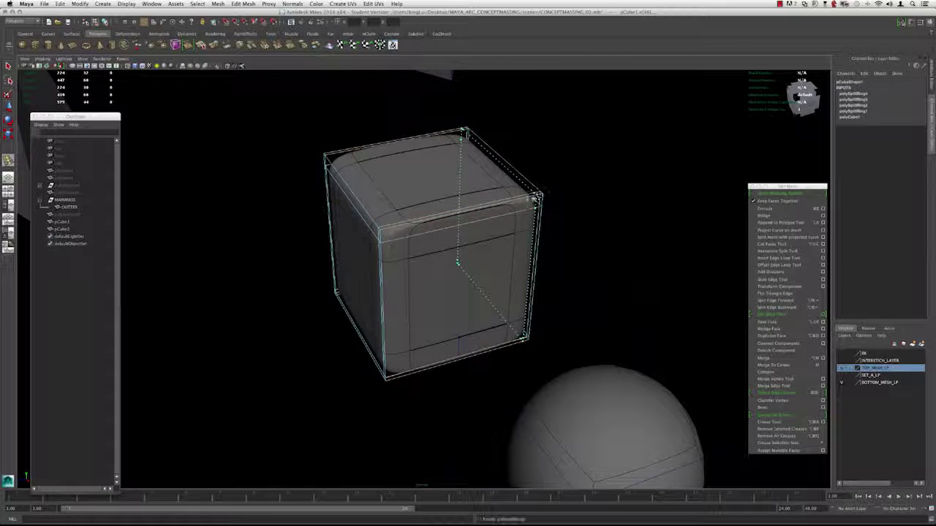
left_click(387, 228)
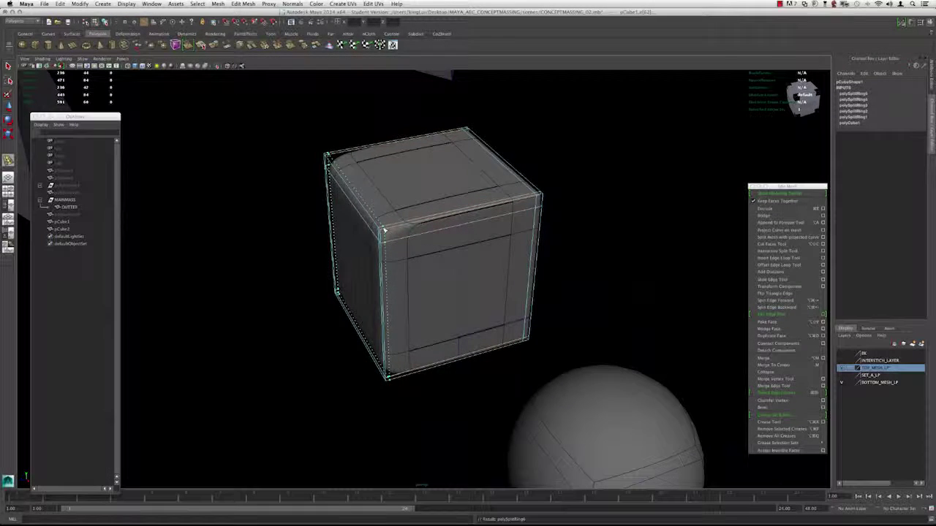
Leave the edge loop tool, return to object mode and examine the first cube's tightened edges beside the smoothed copy.
key("w")
left_click_drag(387, 229, 475, 188, "alt")
left_click(495, 158)
scroll(495, 159, "down", 3)
right_click_drag(414, 234, 428, 220)
left_click_drag(559, 176, 470, 209, "alt")
left_click(517, 193)
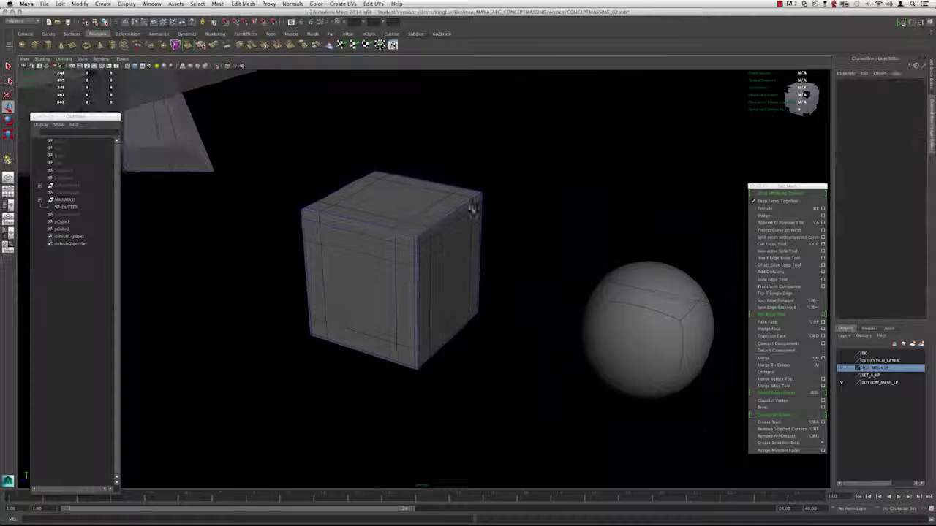
left_click(470, 209)
left_click(516, 204)
left_click(455, 215)
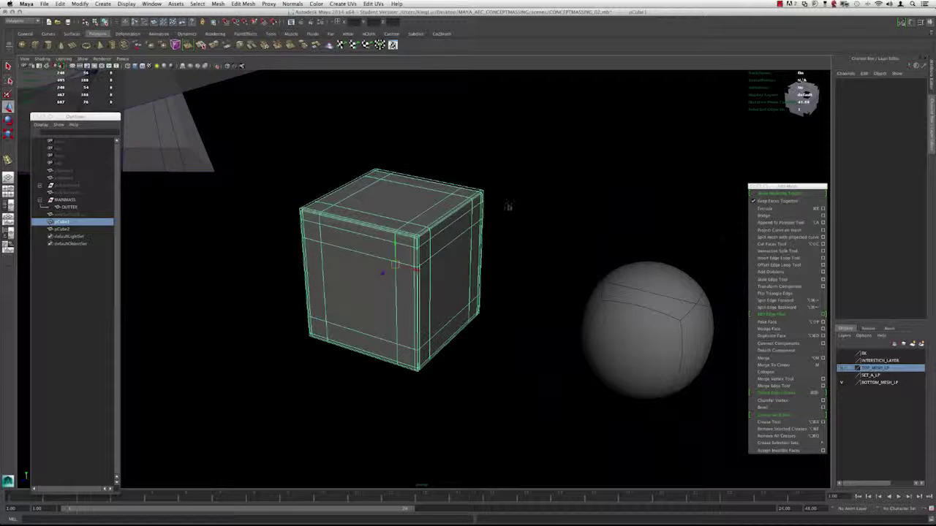
scroll(505, 206, "down", 3)
scroll(499, 206, "up", 1)
left_click(497, 206)
scroll(424, 243, "down", 4)
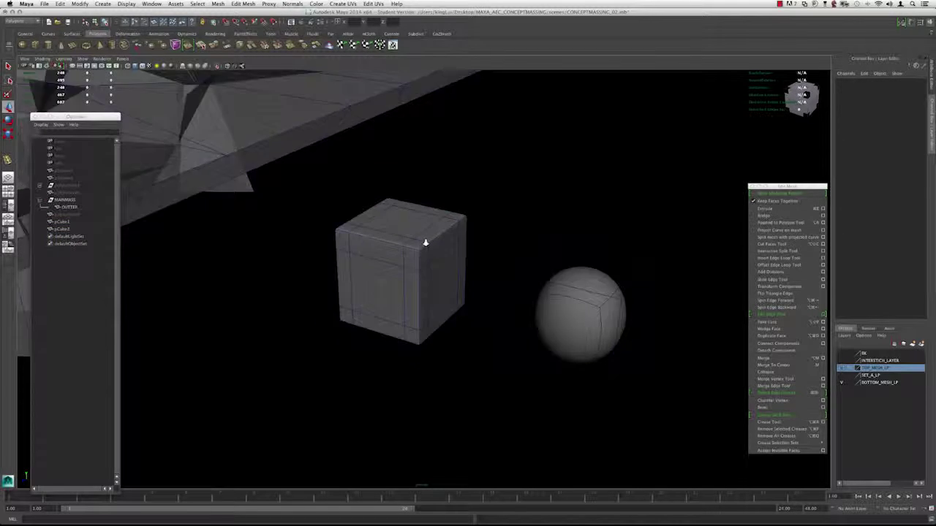
Select the outer mesh and examine the edges and corners of its slab from several angles.
left_click_drag(427, 242, 469, 237, "alt")
left_click(393, 176)
left_click_drag(393, 176, 426, 203, "alt")
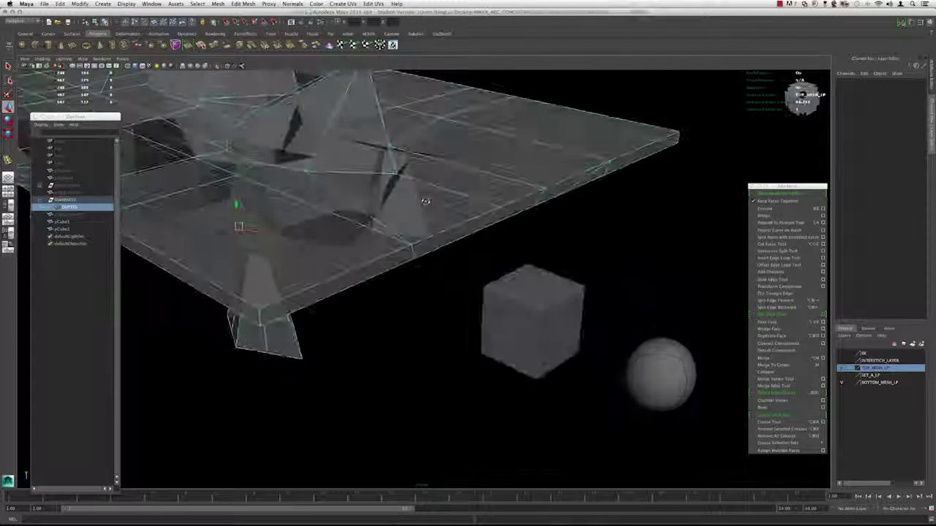
left_click_drag(476, 180, 472, 236, "alt")
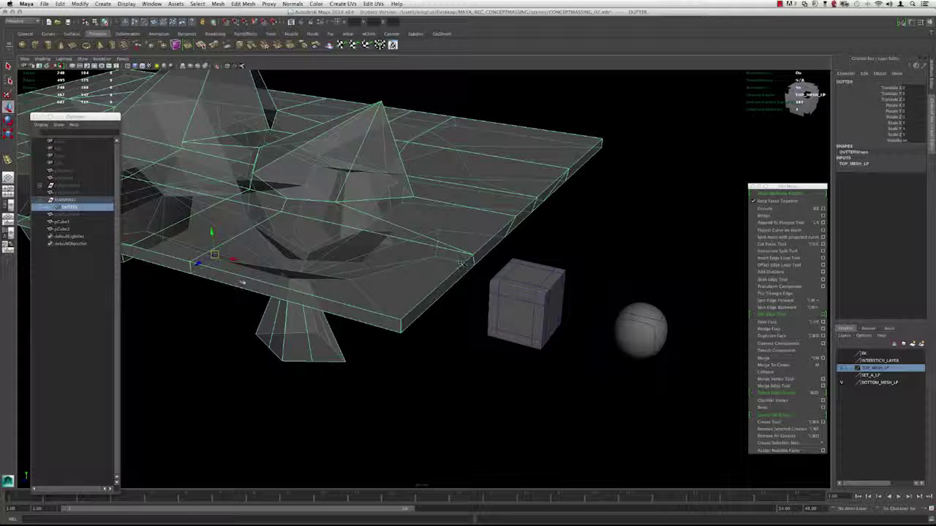
left_click_drag(538, 209, 518, 210, "alt")
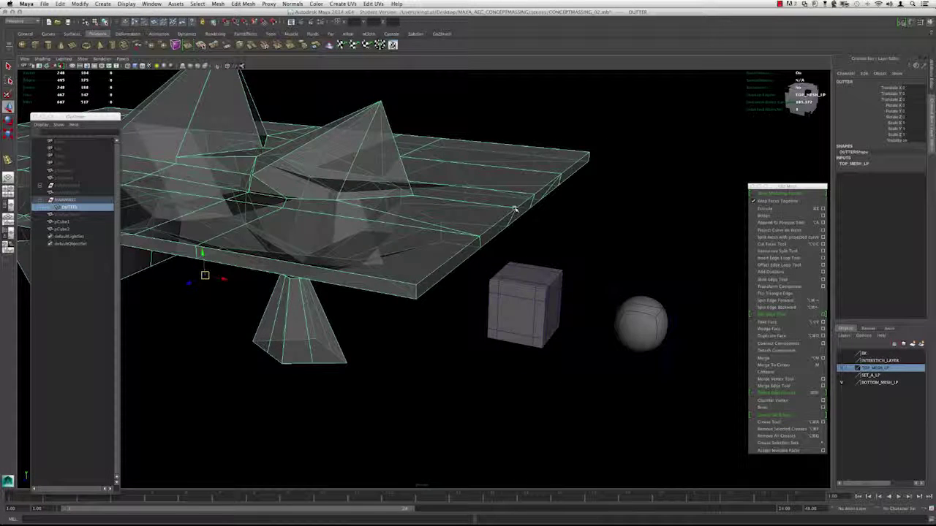
left_click_drag(515, 210, 514, 215, "alt")
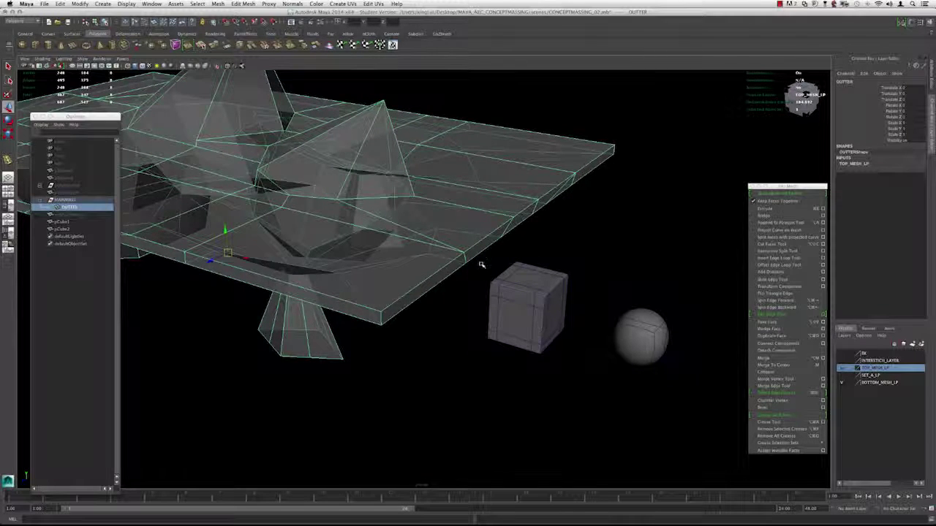
left_click_drag(483, 263, 472, 264, "alt")
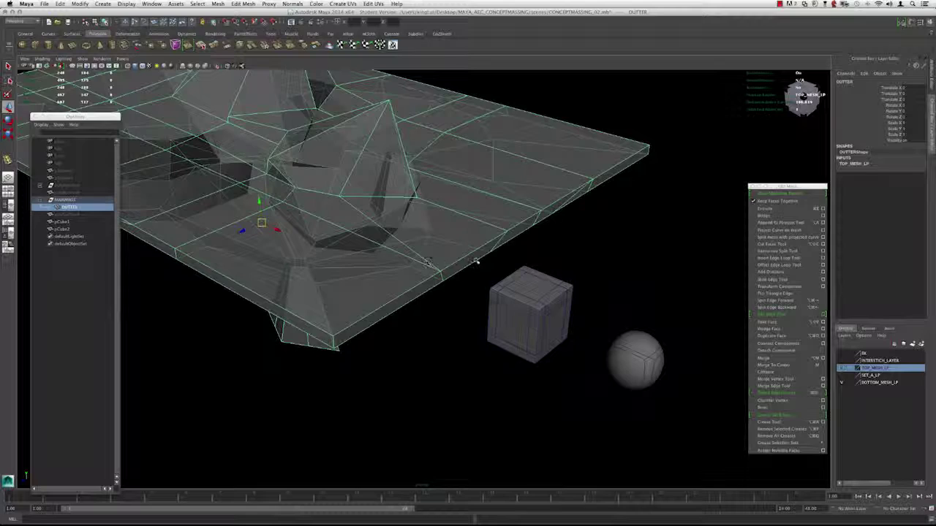
mouse_move(475, 262)
left_mouse_down("alt")
mouse_move(471, 235)
mouse_move(476, 268)
left_mouse_up("alt")
left_click(465, 266)
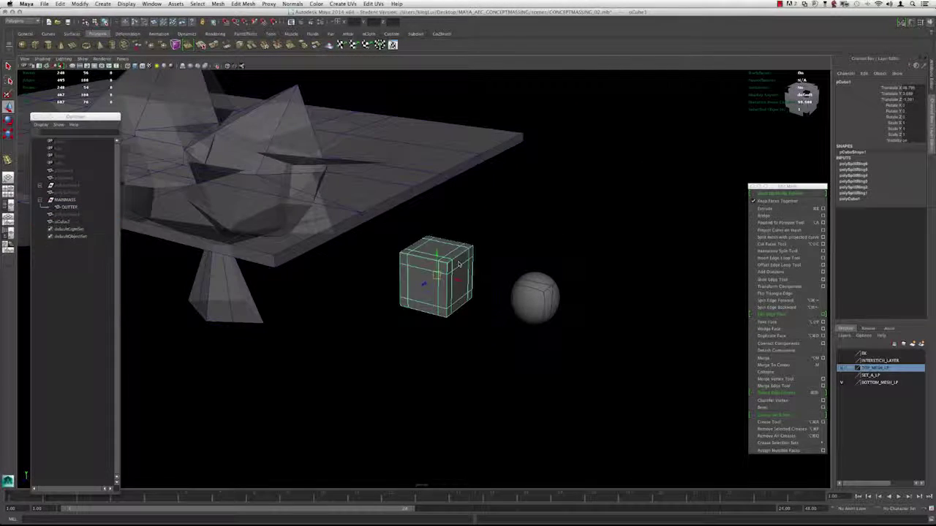
key("Delete")
key("super+z")
Select the second cube and switch it from smooth preview to unsmoothed display.
right_click_drag(459, 264, 502, 272, "alt")
middle_click_drag(501, 271, 420, 241, "alt")
left_click(479, 261)
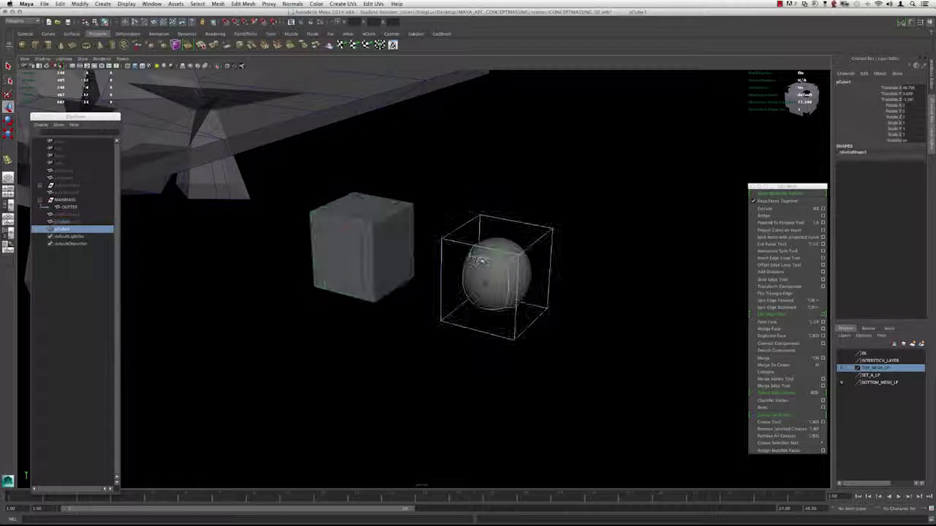
key("3")
right_click_drag(479, 261, 541, 242, "alt")
key("1")
middle_click_drag(541, 241, 483, 260, "alt")
Switch the second cube to edge selection and select the edges around its top face.
right_click(483, 247)
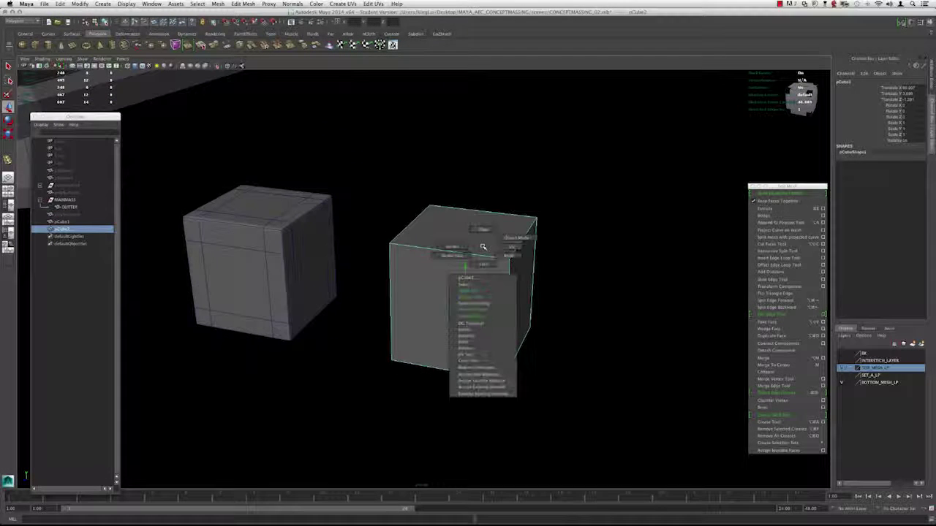
right_click_drag(483, 247, 483, 231)
left_click(483, 256)
left_click_drag(500, 259, 501, 246, "alt")
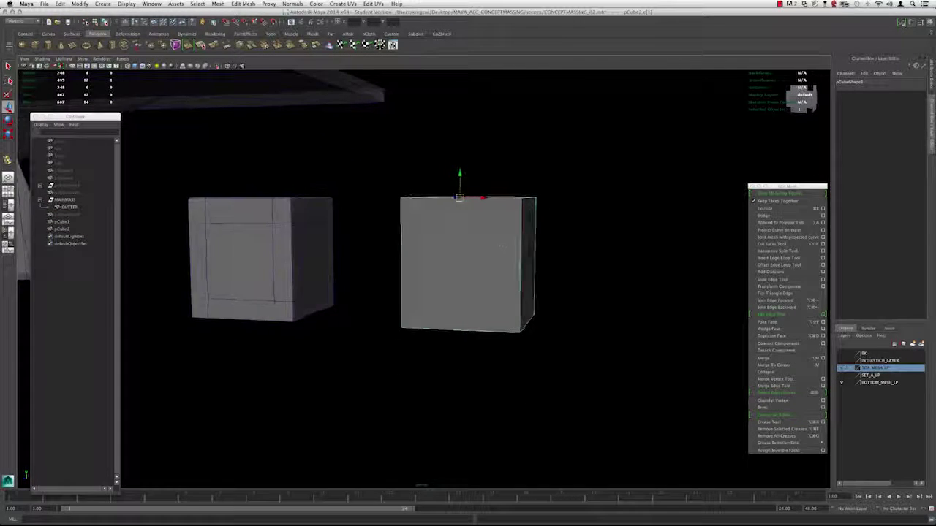
left_click_drag(535, 203, 379, 158)
Switch the second cube to smooth preview with the edges around its top and bottom faces selected.
left_click_drag(592, 382, 481, 295, "alt")
left_click_drag(463, 264, 434, 263, "alt")
left_click_drag(498, 220, 504, 240, "alt")
key("3")
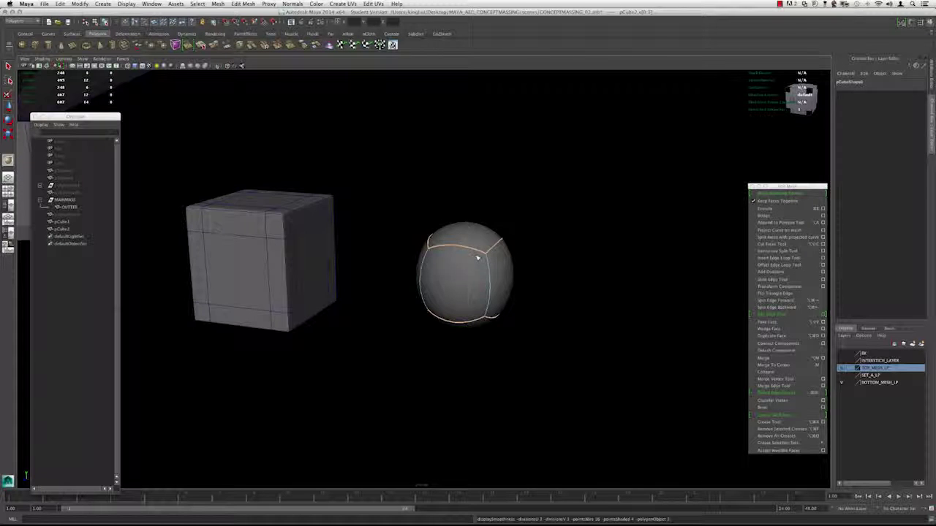
Crease the selected top and bottom face edges of the second cube until its ends are sharply defined.
middle_click_drag(477, 258, 343, 242)
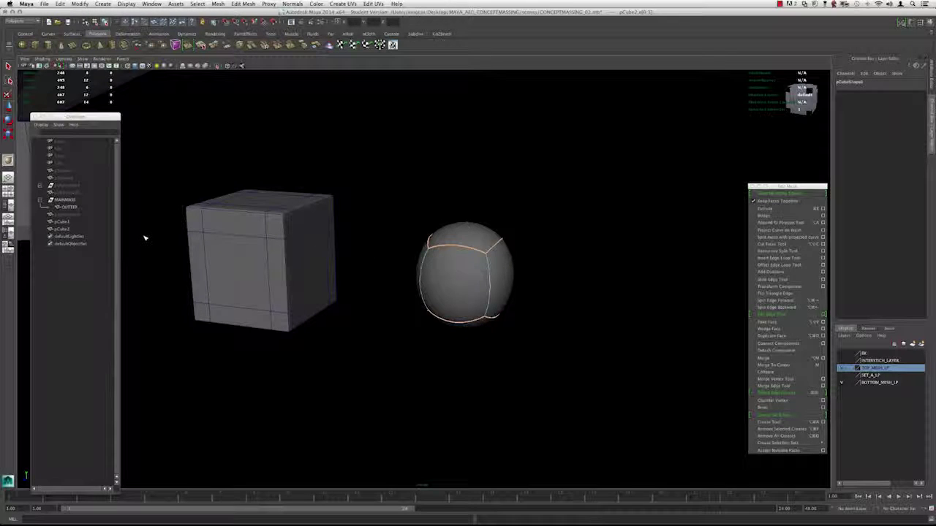
middle_click_drag(145, 238, 409, 242)
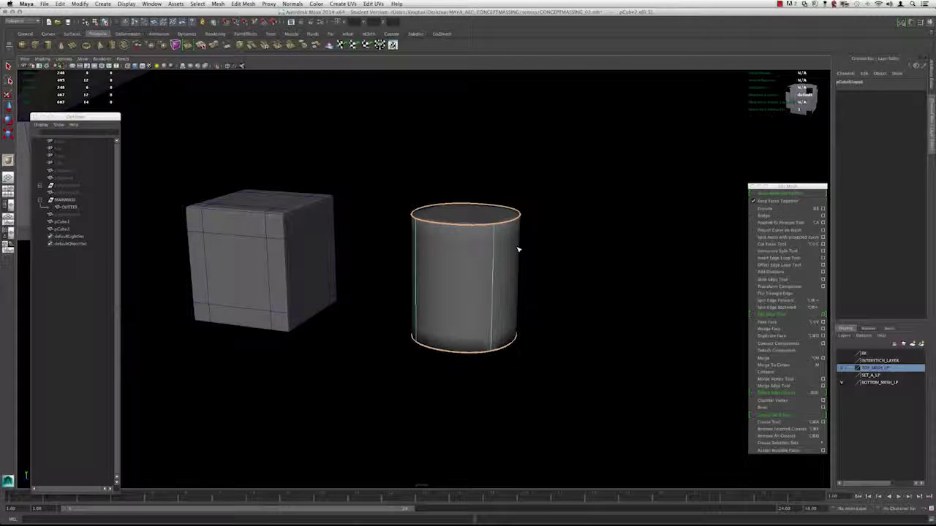
left_click_drag(518, 250, 472, 249, "alt")
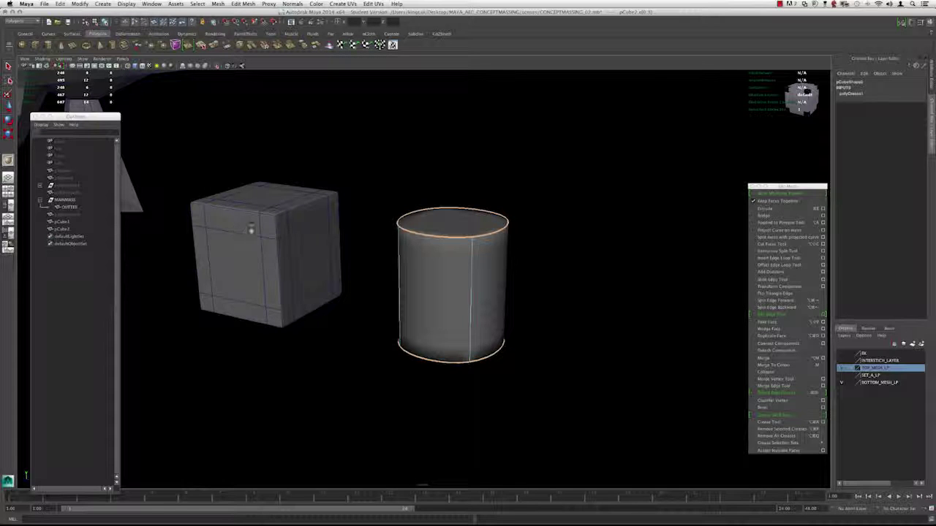
Select the second cube's vertical edges and crease them with the Crease Tool so its sides turn boxy.
left_click_drag(293, 217, 366, 210, "alt")
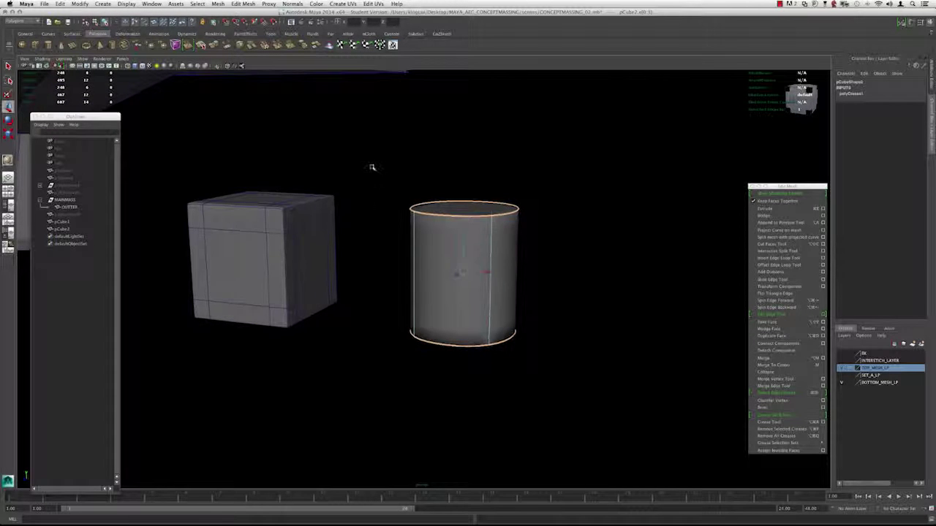
left_click_drag(370, 168, 540, 298)
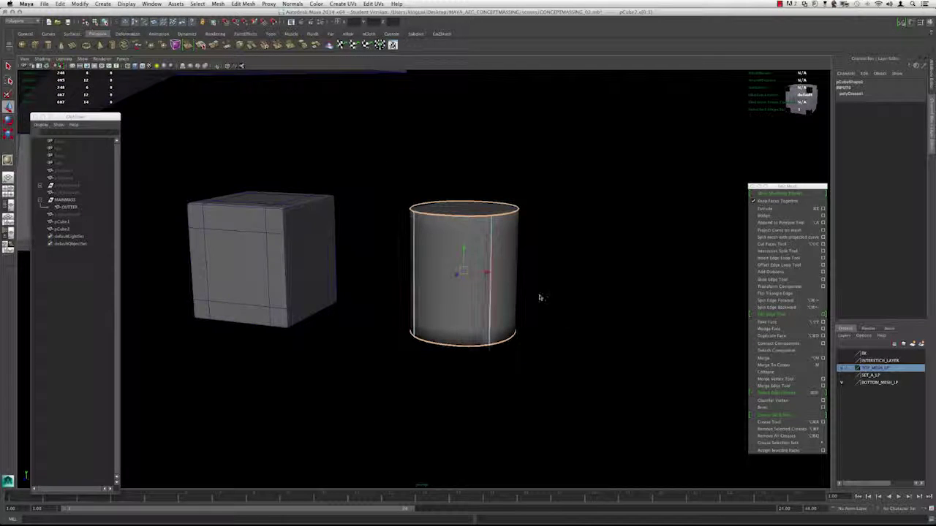
left_click(784, 423)
middle_click_drag(509, 309, 415, 275)
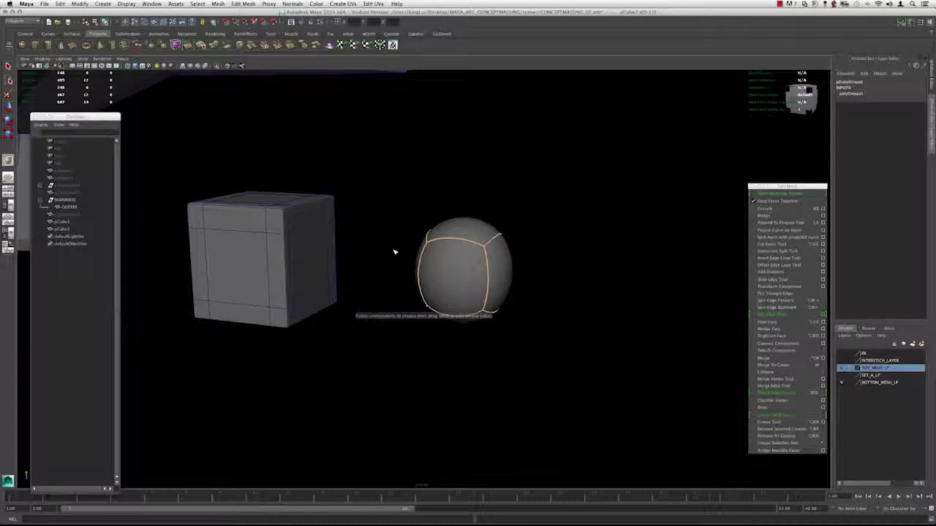
middle_click_drag(397, 253, 449, 252)
left_click_drag(450, 252, 477, 261, "alt")
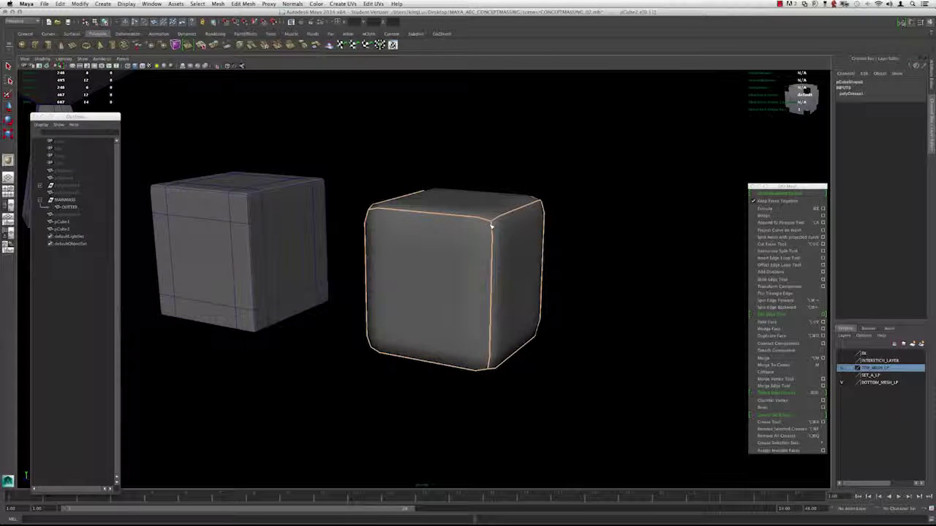
Try another smooth preview level on the second cube and strengthen the crease on its selected edges.
key("Page_Up")
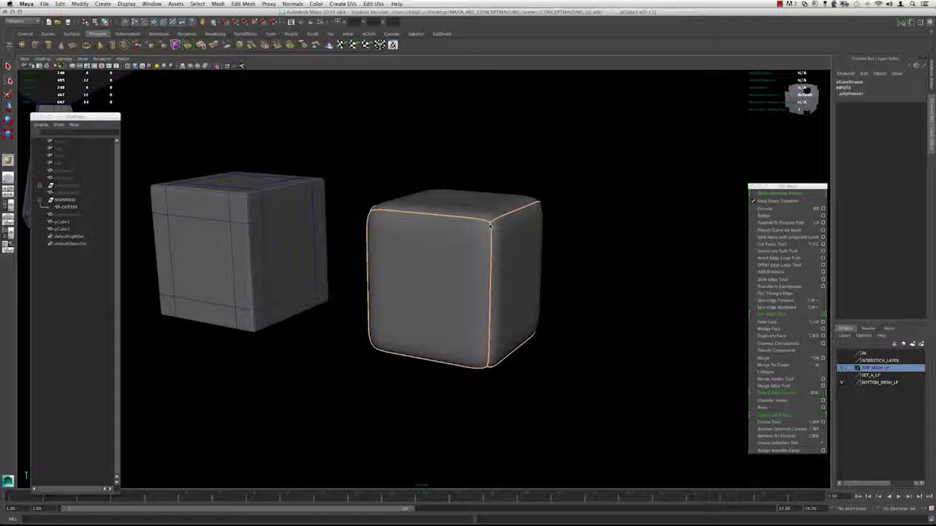
key("Page_Down")
middle_click_drag(467, 234, 538, 234)
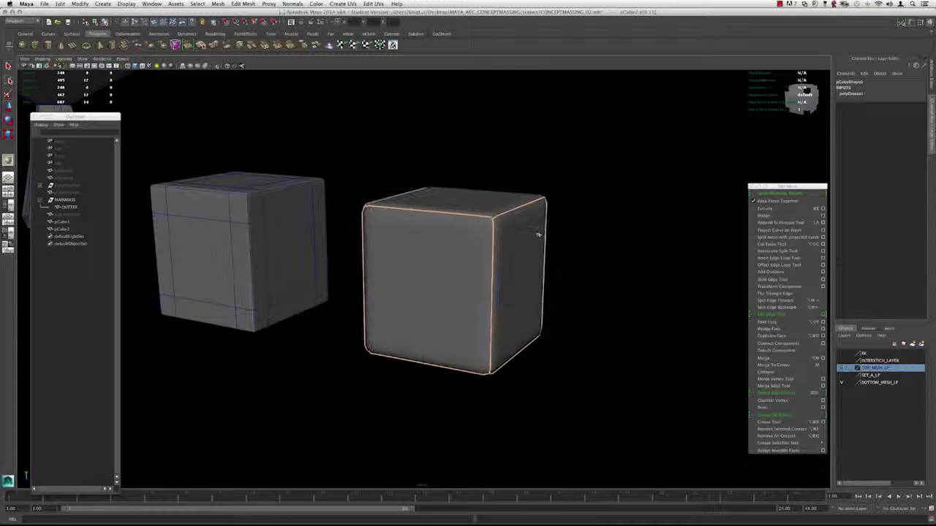
Return to object mode and compare the creased second cube with the first cube's edge loops.
left_click_drag(534, 234, 473, 266, "alt")
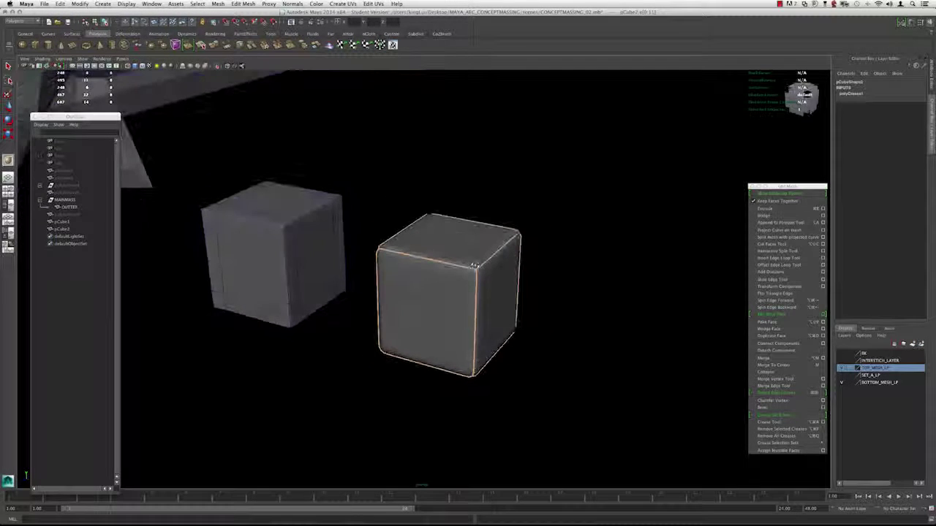
right_click_drag(480, 240, 533, 204)
left_click_drag(533, 204, 409, 273, "alt")
left_click(345, 241)
middle_click_drag(345, 240, 384, 262, "alt")
right_click_drag(384, 262, 513, 276, "alt")
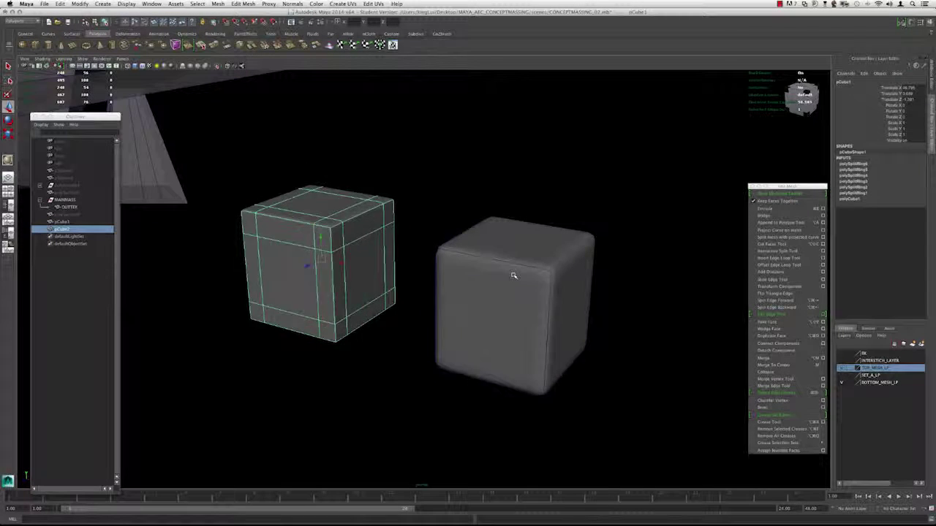
Switch the second cube back to unsmoothed display and deselect it.
left_click(513, 276)
key("1")
left_click(555, 203)
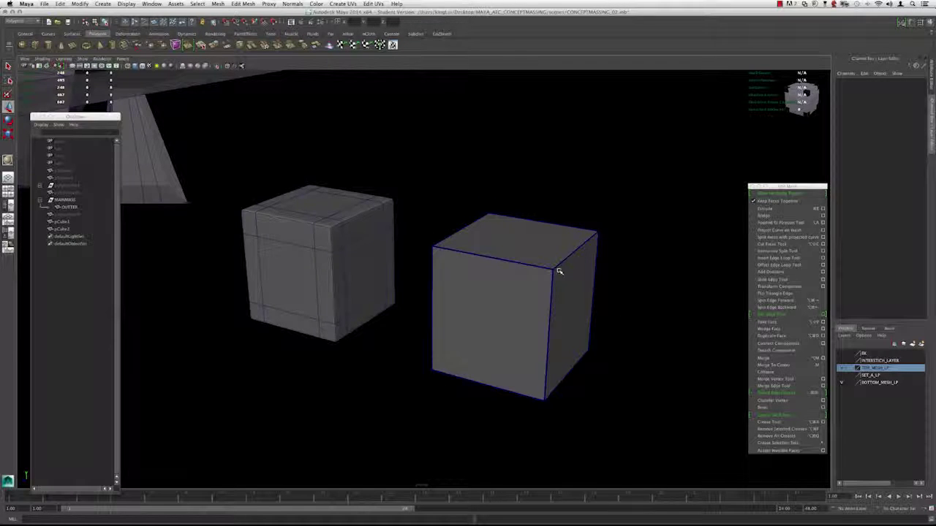
Select both sample cubes and delete them.
right_click_drag(559, 271, 439, 272, "alt")
left_click(344, 234)
left_click_drag(345, 234, 399, 267, "alt")
left_click_drag(583, 204, 396, 290)
key("Delete")
Bring the whole massing into view and select the outer mesh.
right_click_drag(395, 291, 329, 318, "alt")
left_click_drag(329, 318, 387, 299, "alt")
left_click(419, 241)
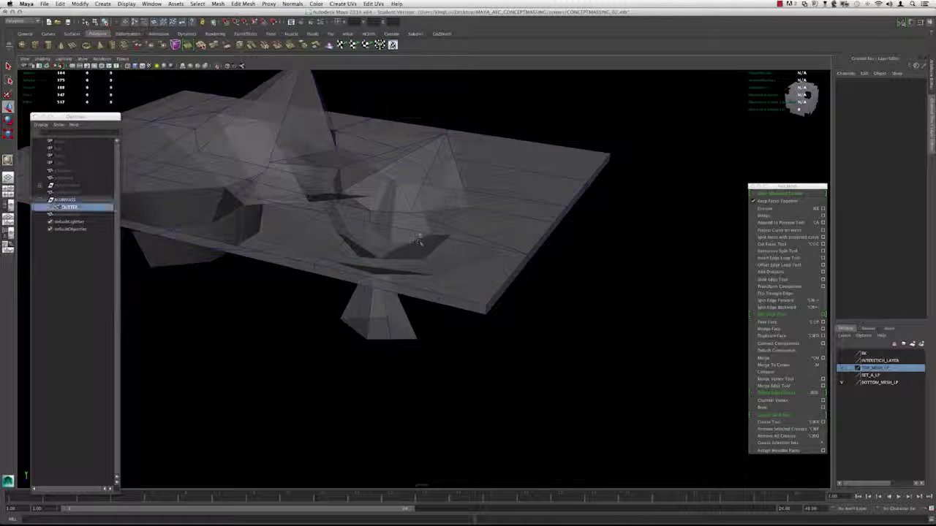
left_click_drag(419, 241, 434, 275, "alt")
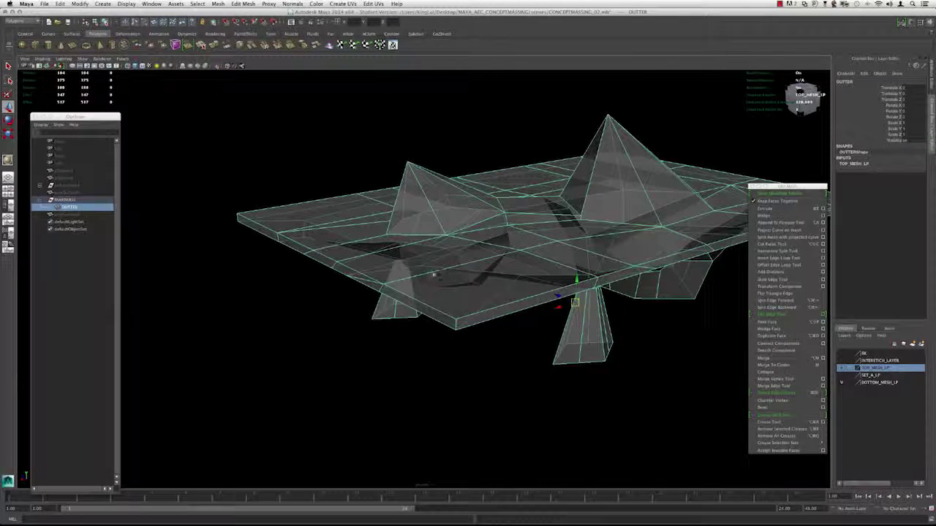
Switch the outer mesh to edge selection and select the edges along the slab's first outer sides.
left_click_drag(332, 273, 501, 278, "alt")
right_click_drag(511, 293, 511, 273)
scroll(502, 290, "down", 2)
left_click_drag(502, 290, 472, 307, "alt")
left_click(473, 307)
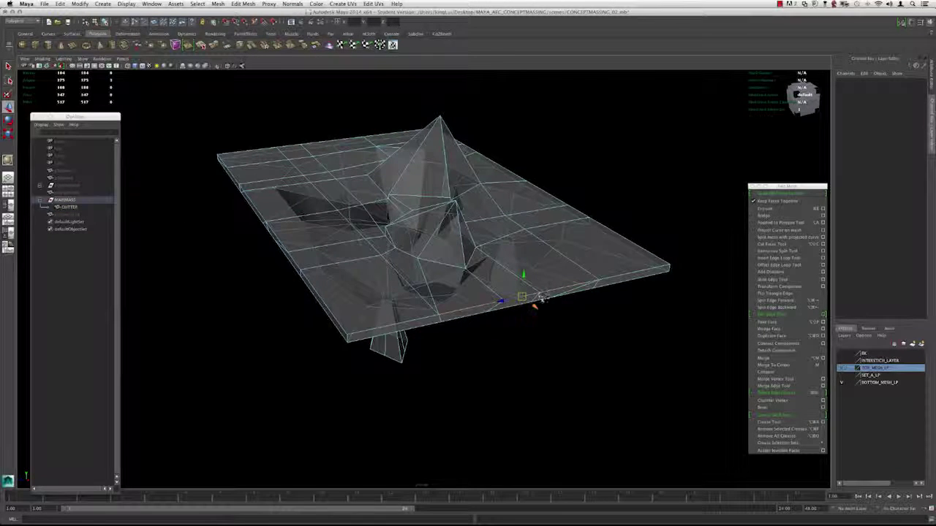
left_click_drag(536, 298, 419, 326, "alt")
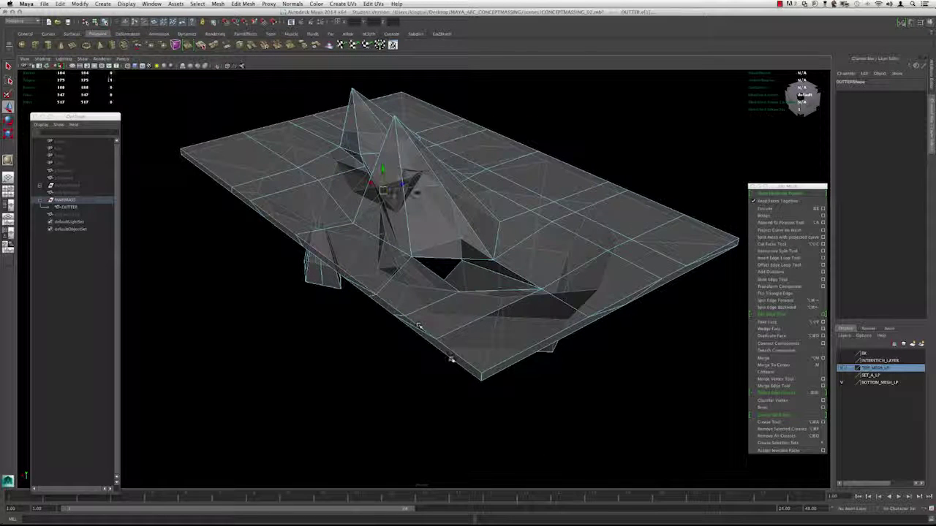
left_click_drag(498, 364, 424, 309, "alt")
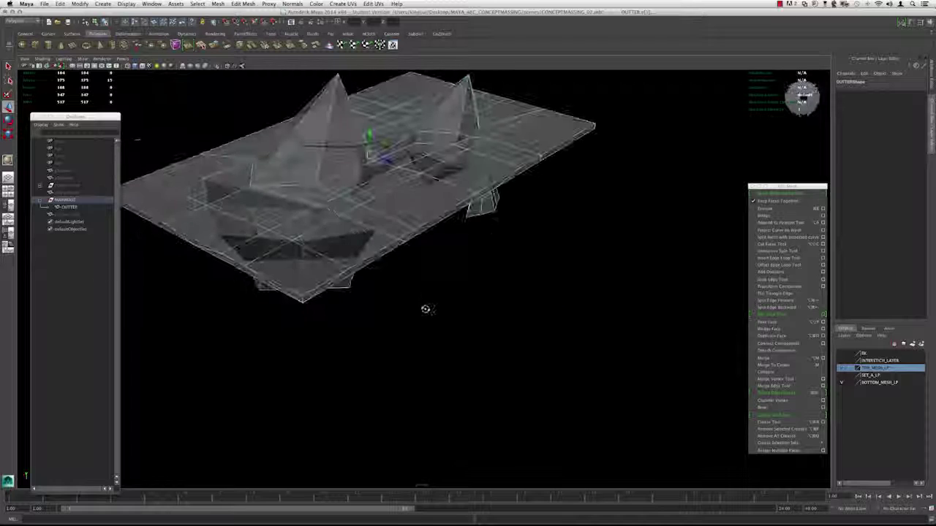
left_click_drag(392, 243, 620, 272, "alt")
middle_click_drag(620, 273, 591, 265, "alt")
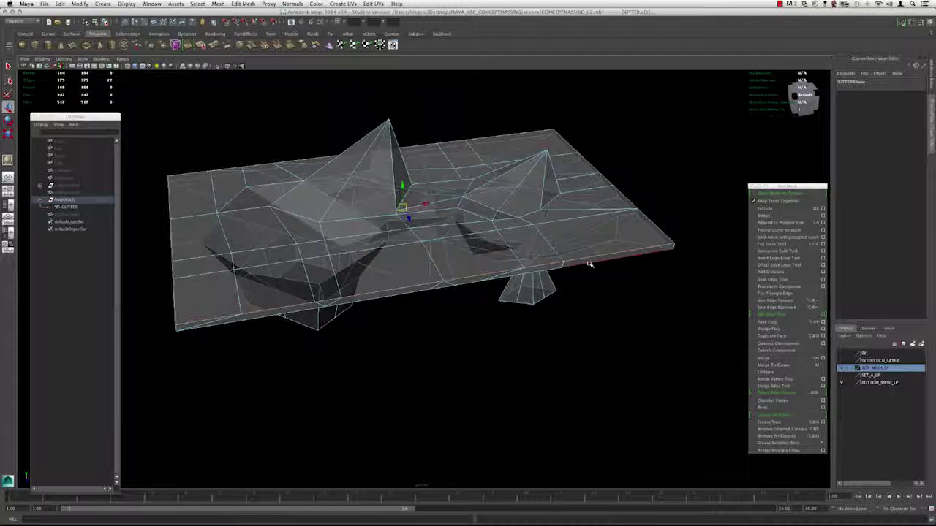
Add the upper and lower border edges along the slab's remaining sides and corners to the selection.
left_click_drag(593, 263, 622, 236, "alt")
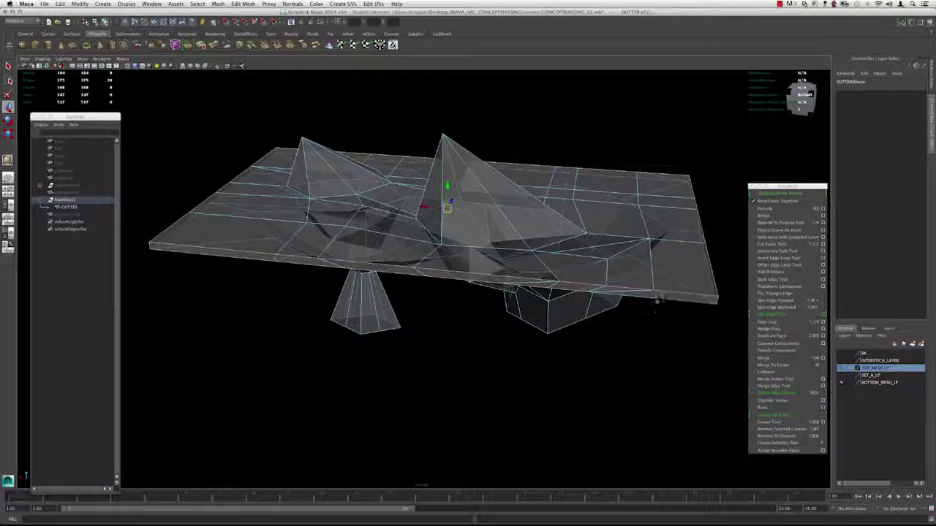
left_click_drag(689, 315, 652, 304, "alt")
scroll(652, 303, "up", 5)
middle_click_drag(643, 251, 531, 295, "alt")
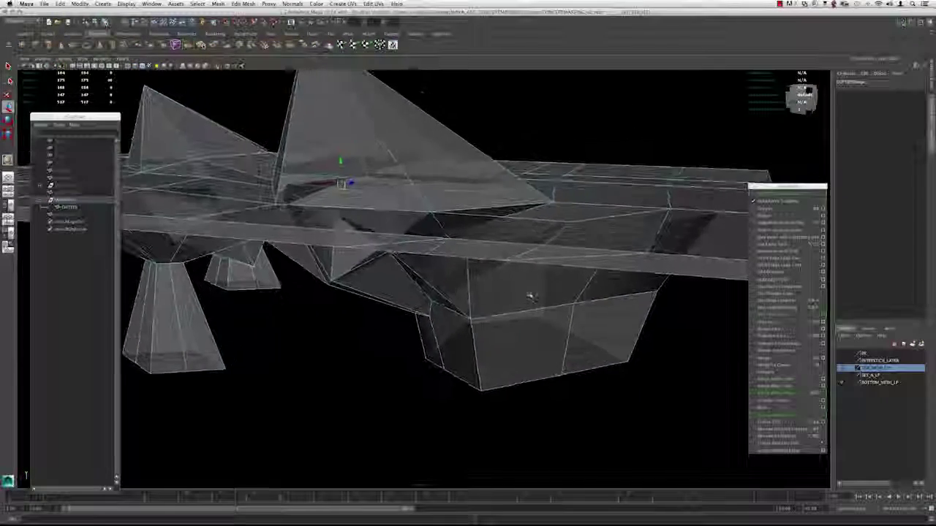
right_click_drag(530, 295, 505, 250, "alt")
left_click_drag(505, 250, 557, 252, "alt")
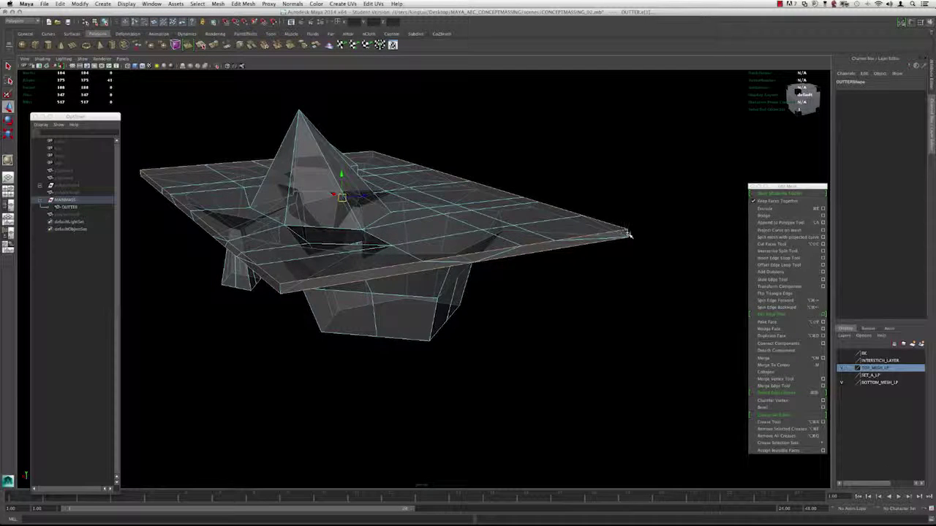
left_click_drag(629, 234, 534, 288, "alt")
left_click(591, 244)
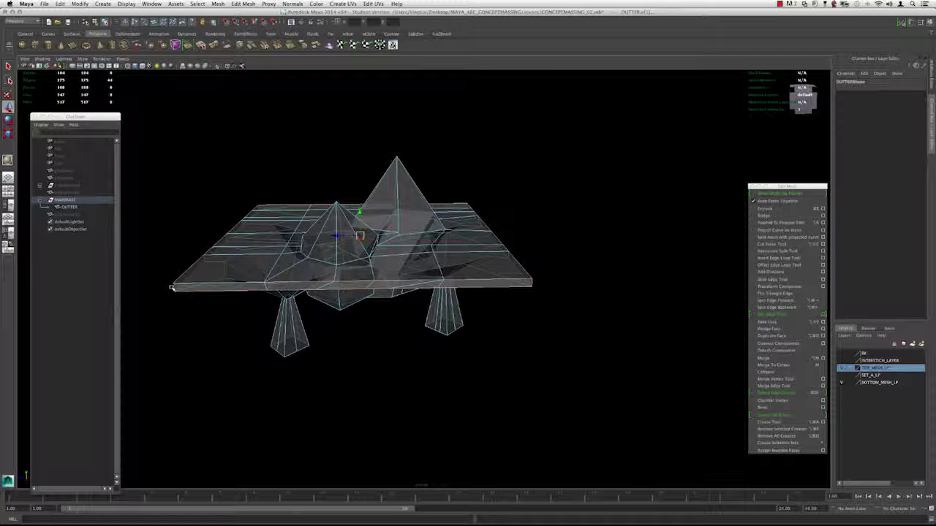
Complete the slab's border selection with its corner edges and switch the outer mesh to smooth preview.
left_click_drag(261, 286, 356, 276, "alt")
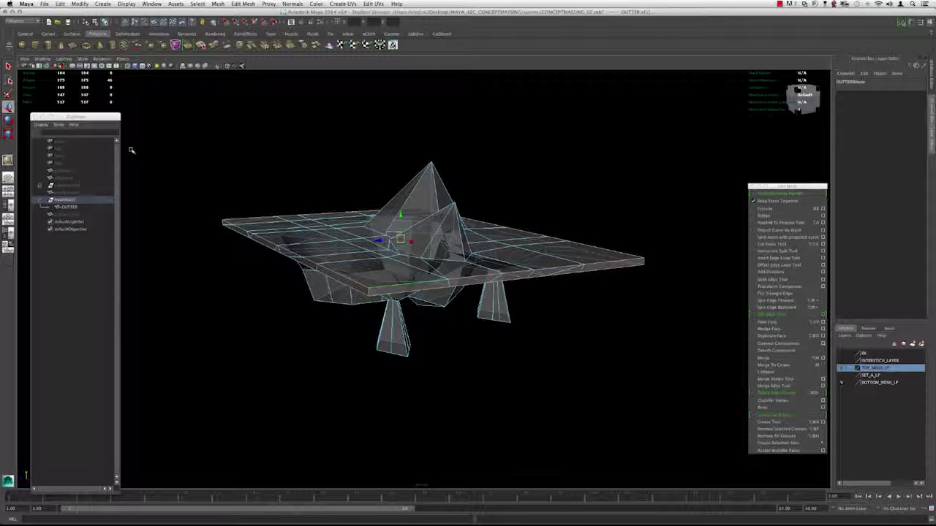
left_click_drag(267, 282, 332, 289, "alt")
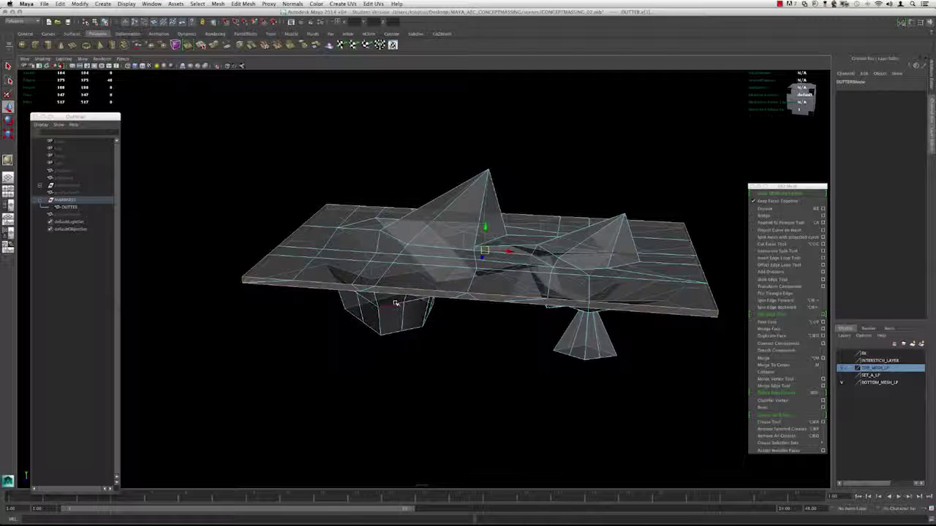
key("3")
left_click_drag(395, 302, 413, 283, "alt")
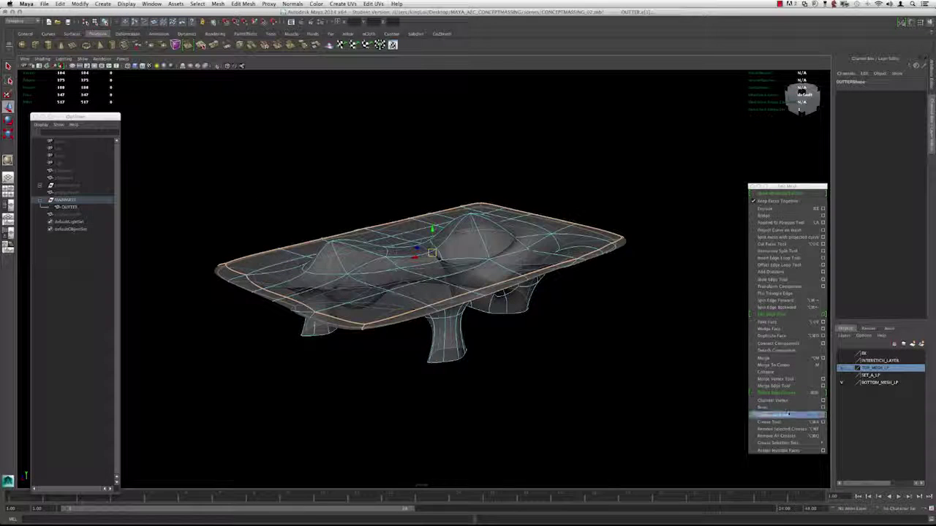
left_click(782, 423)
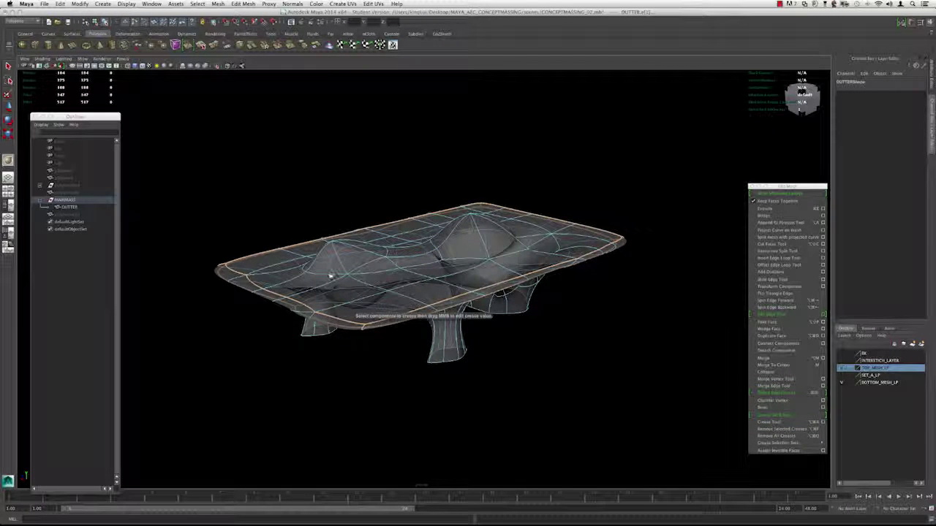
left_click_drag(332, 276, 380, 285, "alt")
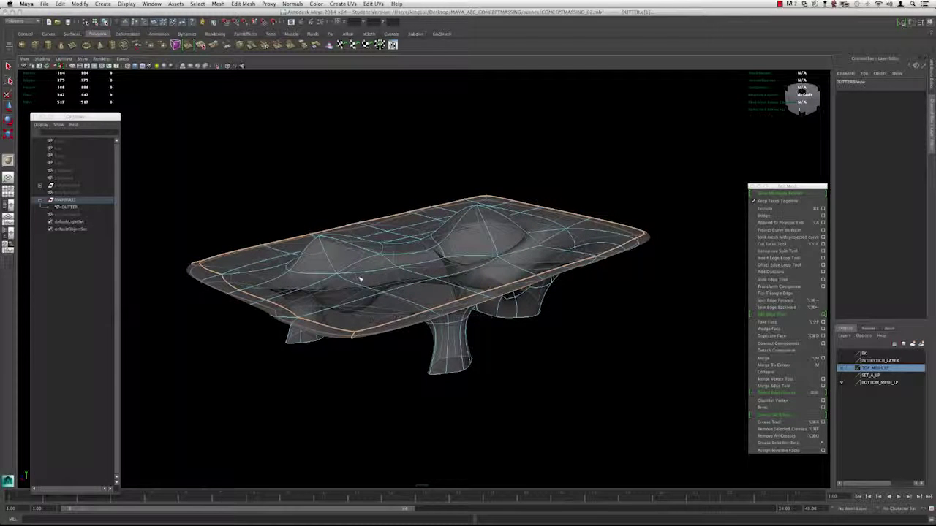
scroll(360, 278, "down", 2)
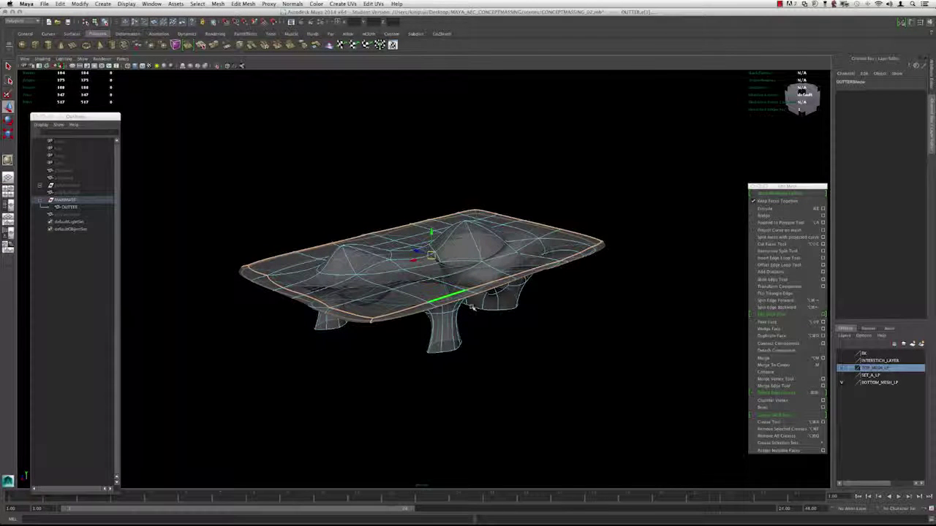
Save the selected border edges of the outer mesh as a quick select set named BORDER_EDGES.
left_click_drag(473, 306, 428, 287, "alt")
left_click(103, 4)
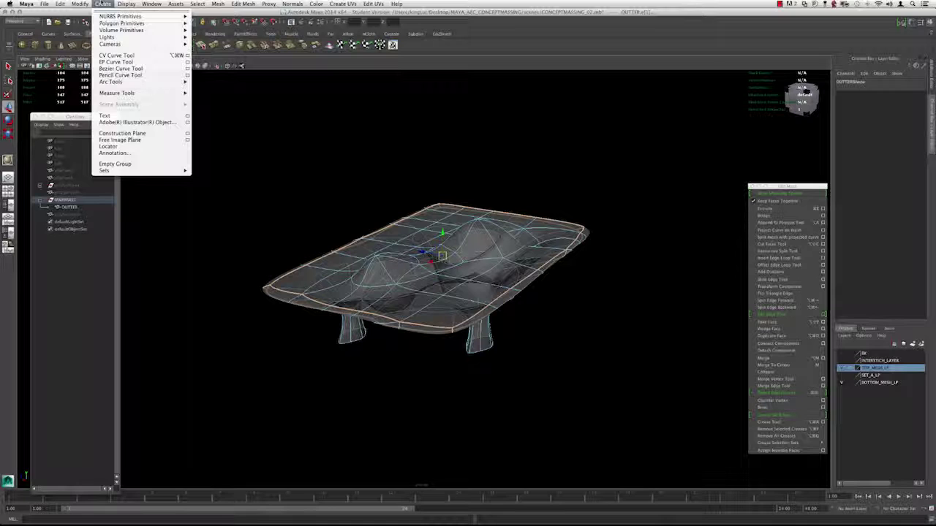
mouse_move(114, 172)
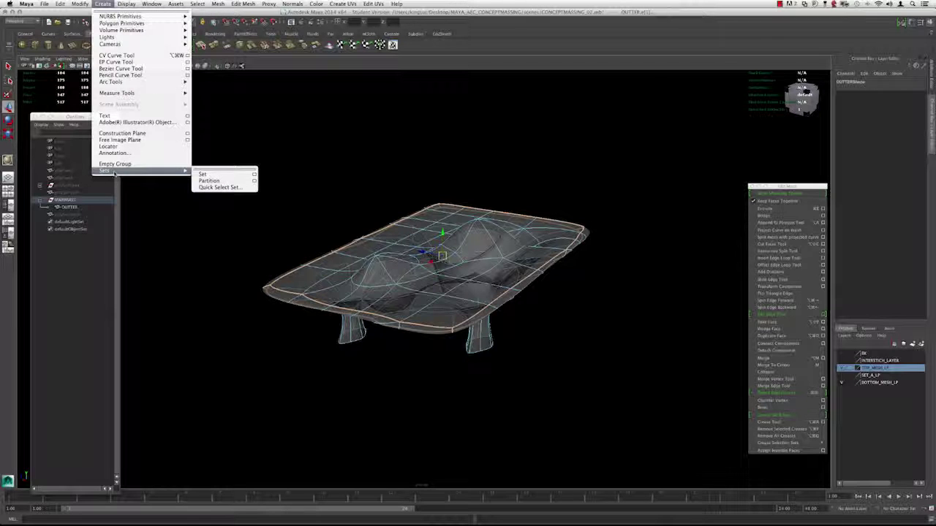
left_click(212, 188)
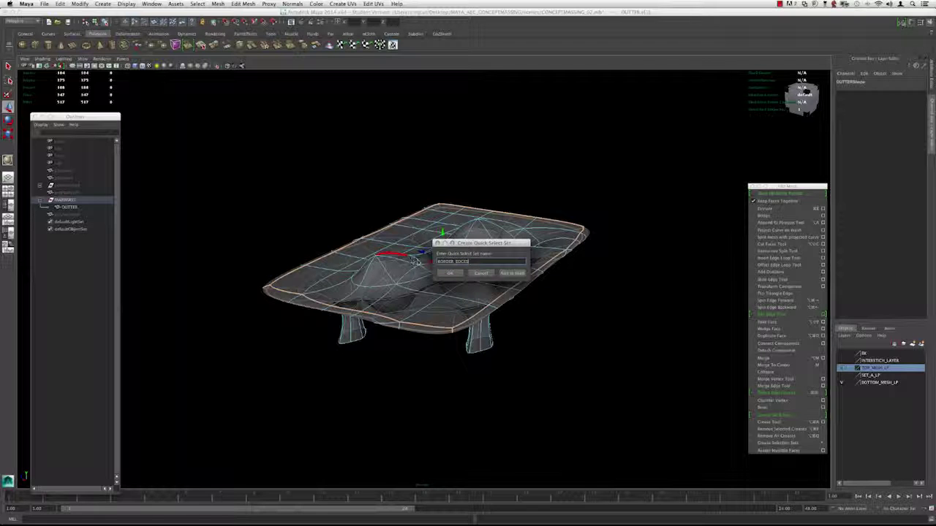
left_click(449, 273)
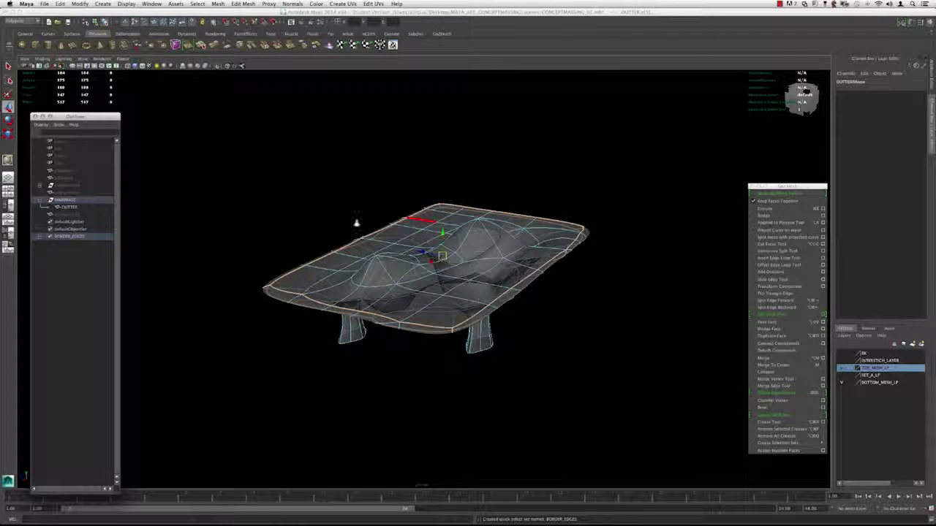
Clear the edge selection and recall the outer mesh's border edges through the BORDER_EDGES quick select set.
right_click_drag(357, 223, 407, 260, "alt")
left_click(324, 196)
left_click(371, 161)
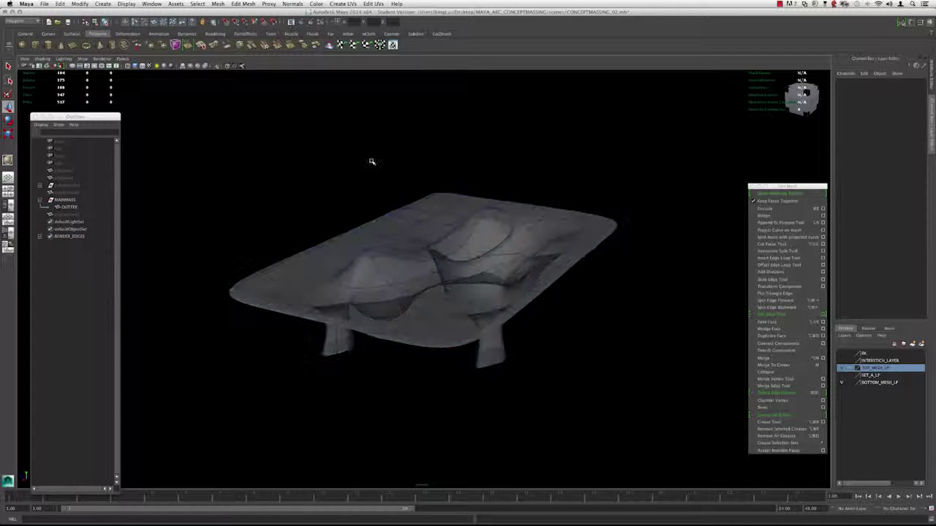
left_click(59, 4)
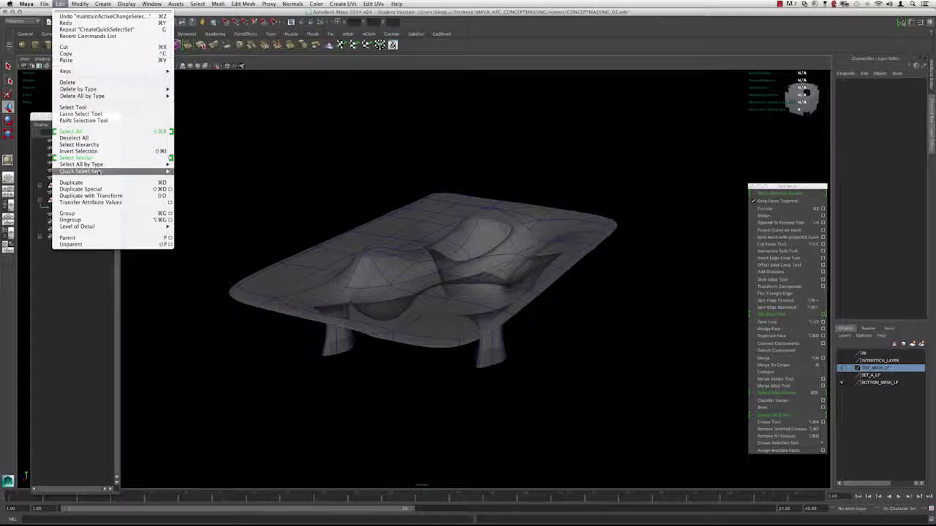
left_click(201, 171)
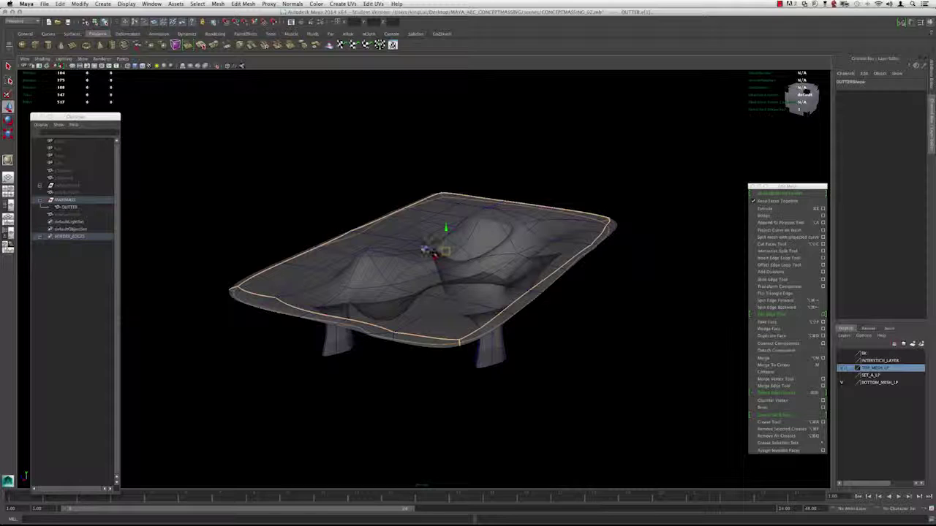
Crease the selected border edges with the Crease Tool until the smoothed slab has sharp, straight sides and corners.
left_click_drag(468, 257, 667, 381, "alt")
middle_click_drag(667, 381, 643, 368, "alt")
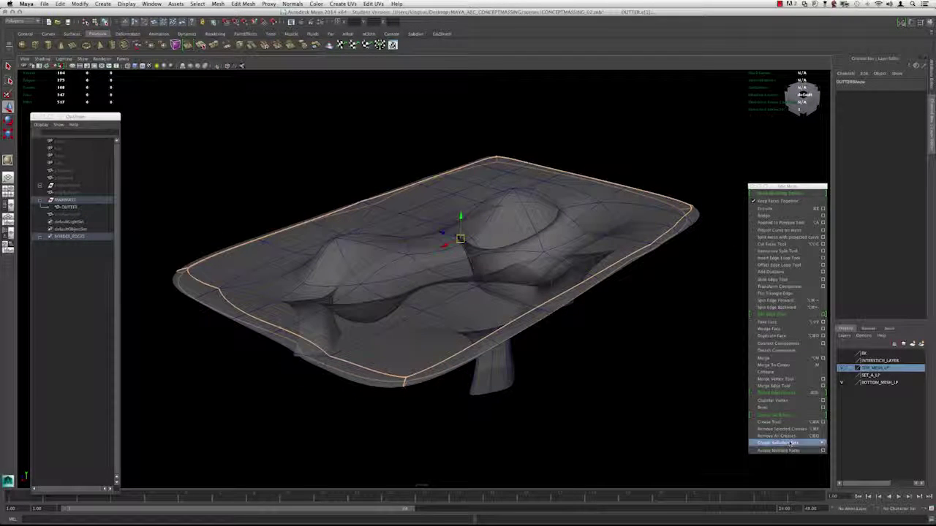
middle_click_drag(596, 347, 551, 337, "alt")
mouse_move(803, 445)
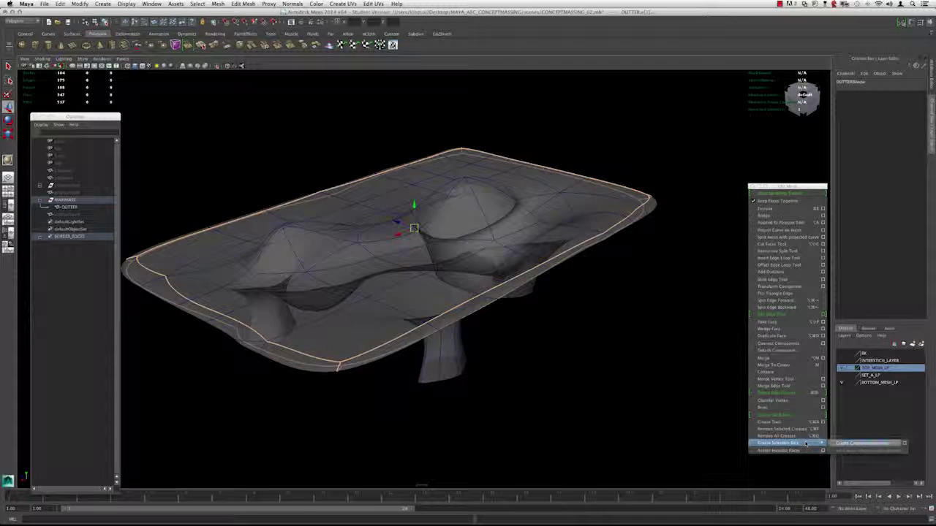
left_click_drag(519, 345, 497, 341, "alt")
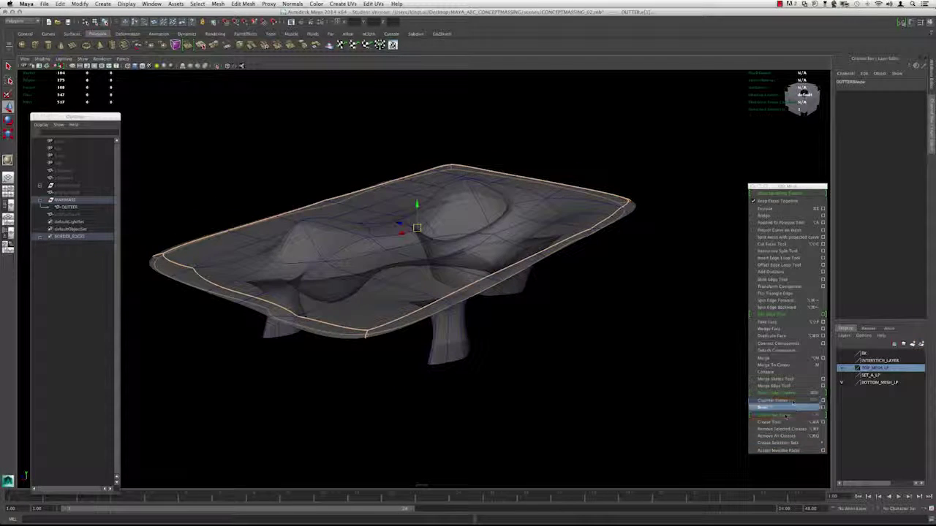
middle_click_drag(462, 323, 509, 333, "alt")
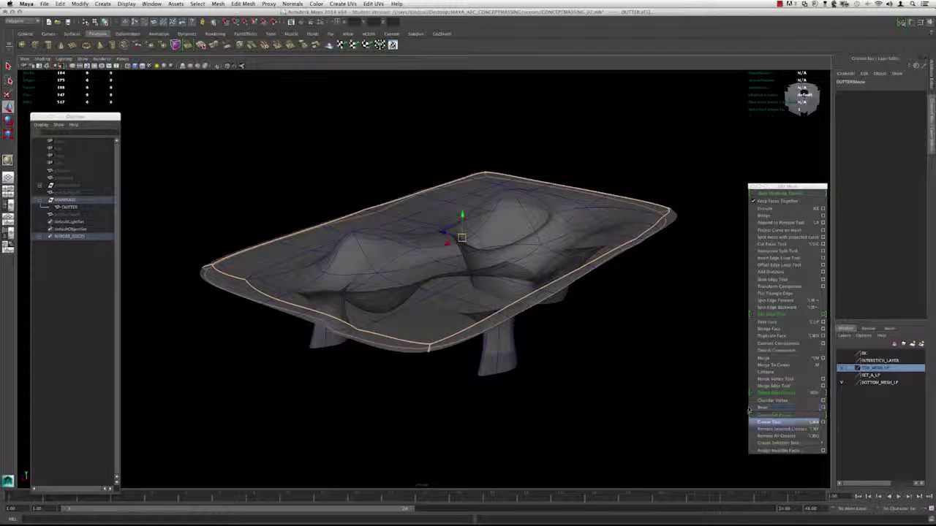
middle_click_drag(389, 272, 638, 274)
left_click_drag(639, 274, 390, 246, "alt")
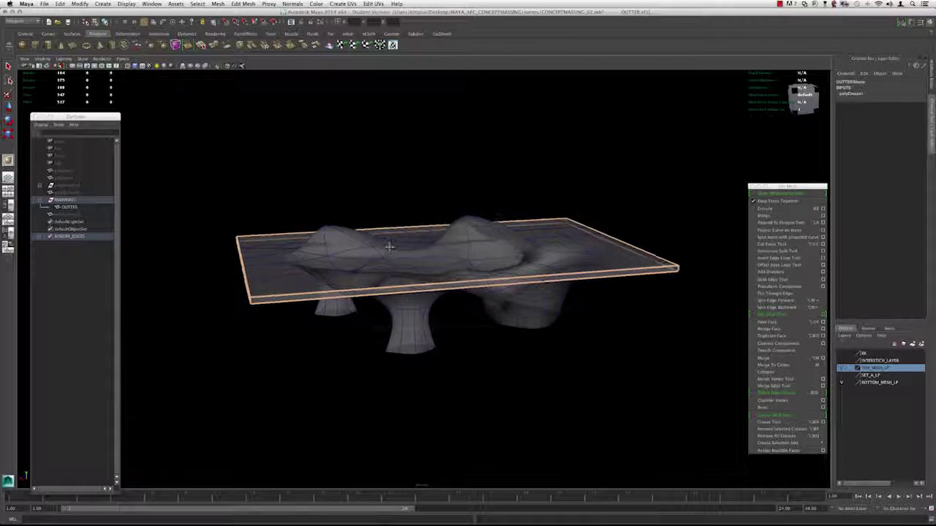
middle_click_drag(280, 240, 679, 267)
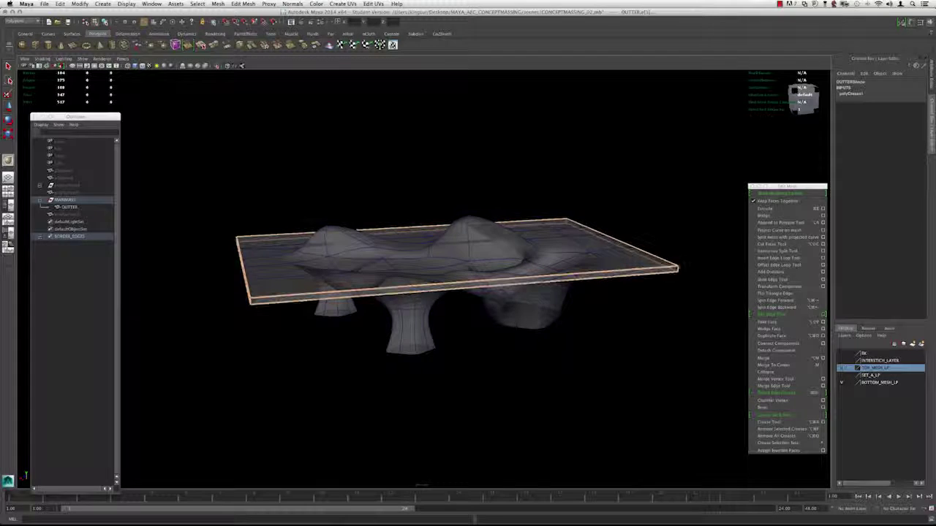
Return to object selection, select the outer mesh, and compare its unsmoothed cage with the smooth preview, including the slab's underside.
left_click_drag(523, 190, 476, 248, "alt")
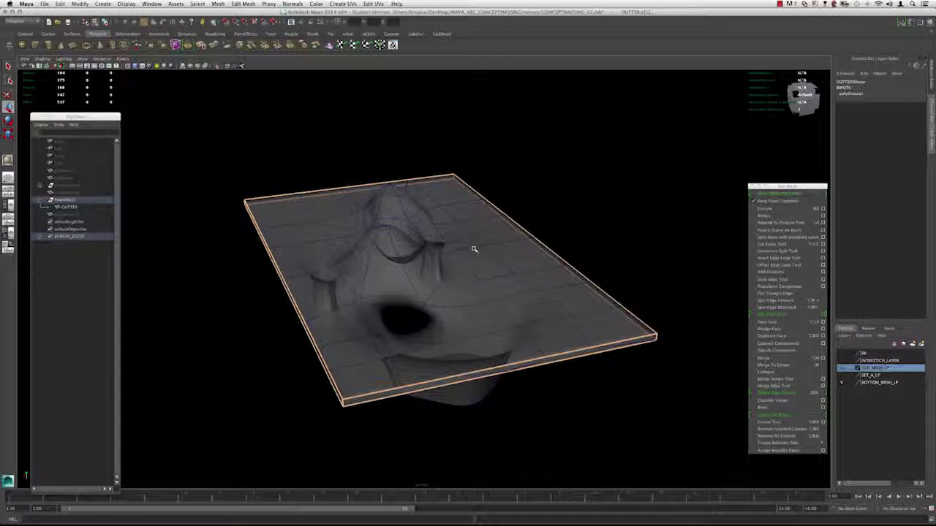
right_click(474, 251)
right_click_drag(474, 250, 475, 232)
left_click_drag(427, 237, 529, 224, "alt")
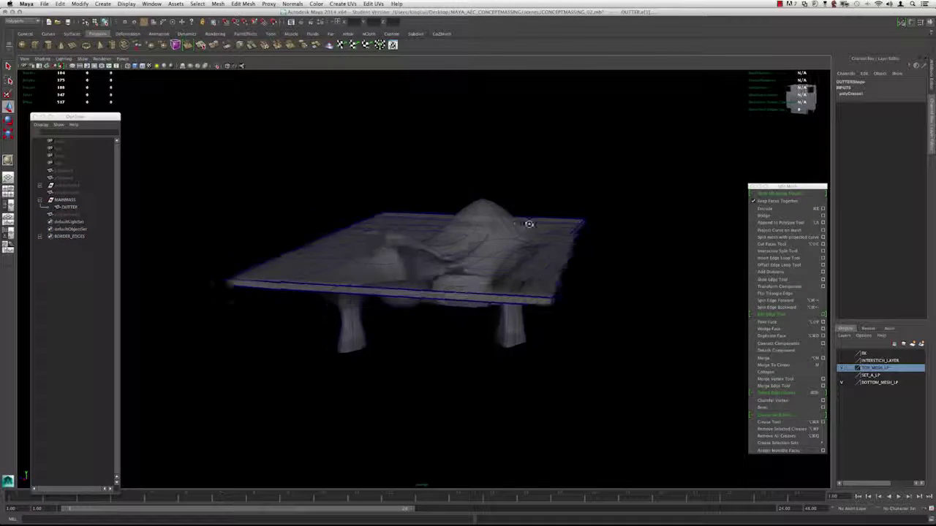
right_click_drag(479, 237, 505, 216)
left_click_drag(398, 180, 453, 209, "alt")
key("1")
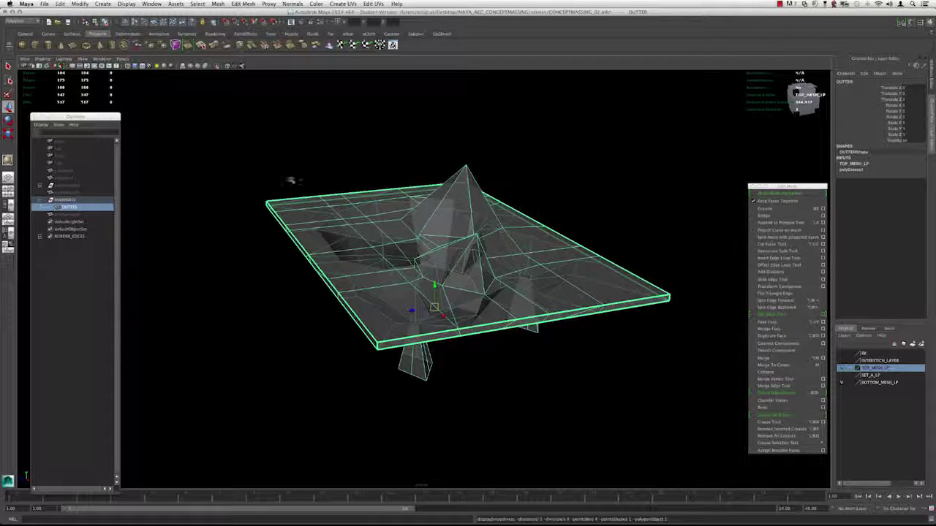
left_click_drag(473, 217, 527, 267, "alt")
left_click(388, 196)
left_click(354, 271)
left_click_drag(353, 271, 421, 256, "alt")
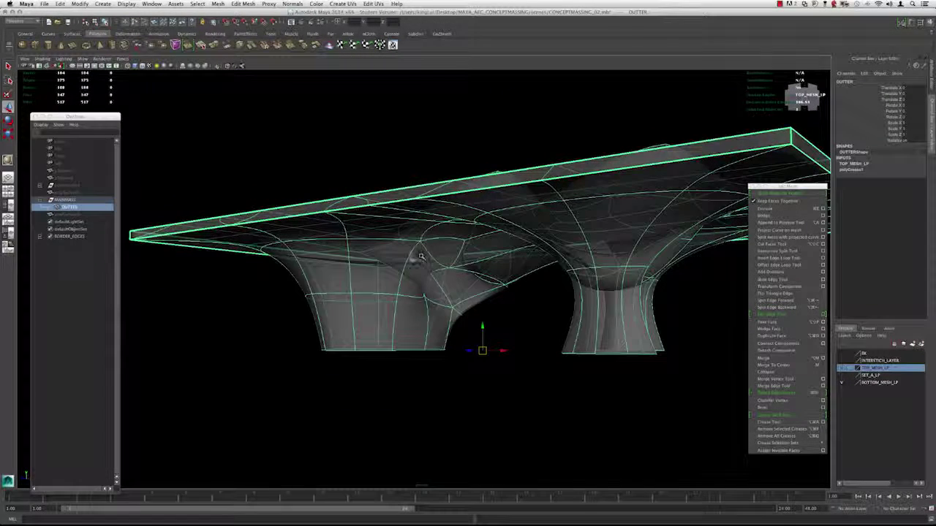
Turn off X-Ray shading and select three vertical edge loops on the wide column beneath the slab's corner.
double_click(348, 278)
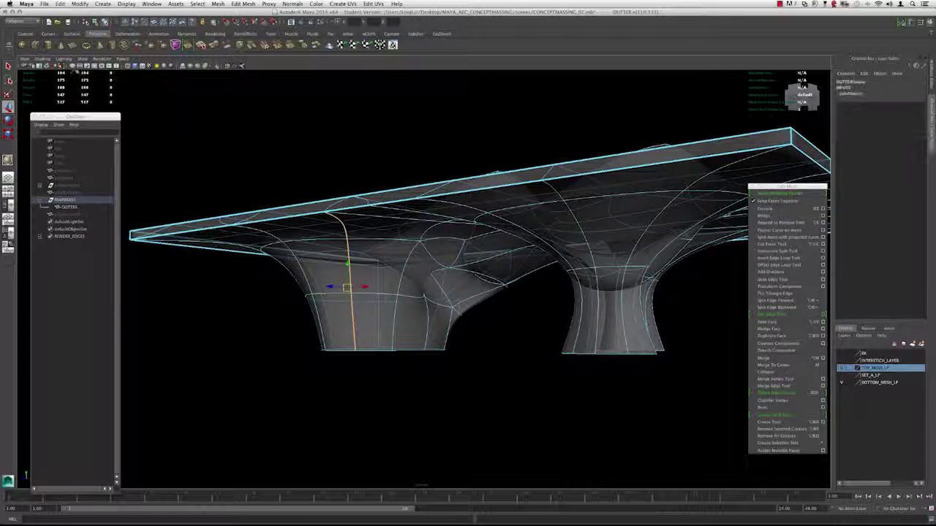
left_click(42, 58)
left_click(75, 125)
mouse_move(271, 208)
left_mouse_down("alt")
mouse_move(281, 234)
mouse_move(257, 172)
mouse_move(373, 192)
left_mouse_up("alt")
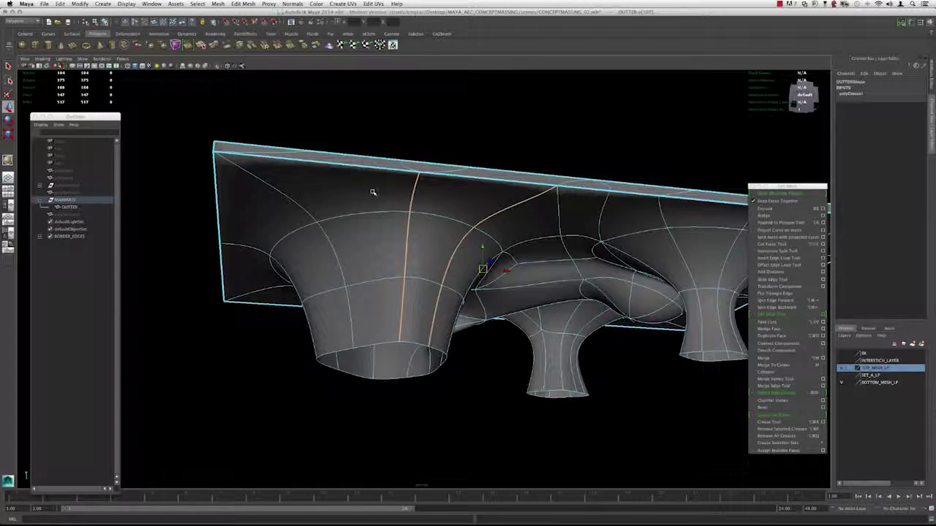
double_click(334, 252, "shift")
left_click_drag(334, 252, 439, 293, "alt")
Crease the three selected column edge loops with the Crease Tool and clear the selection.
middle_click_drag(406, 271, 519, 285)
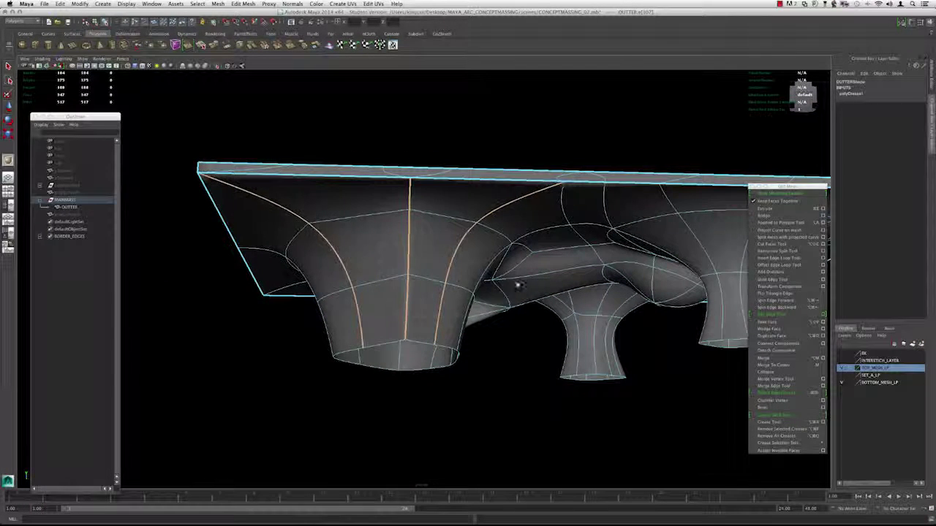
left_click_drag(564, 289, 418, 217, "alt")
right_click_drag(431, 209, 515, 138)
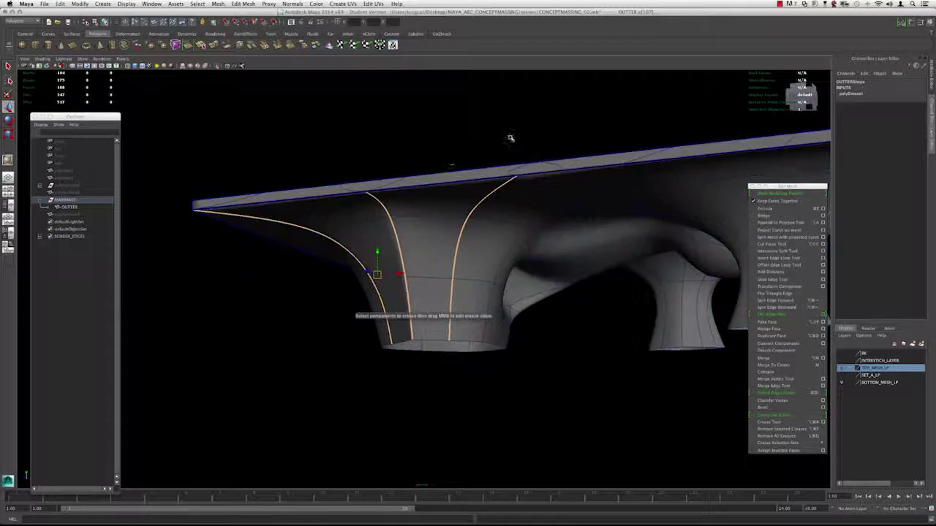
mouse_move(512, 140)
left_mouse_down("alt")
mouse_move(457, 146)
mouse_move(403, 189)
left_mouse_up("alt")
left_click(458, 147)
left_click(410, 142)
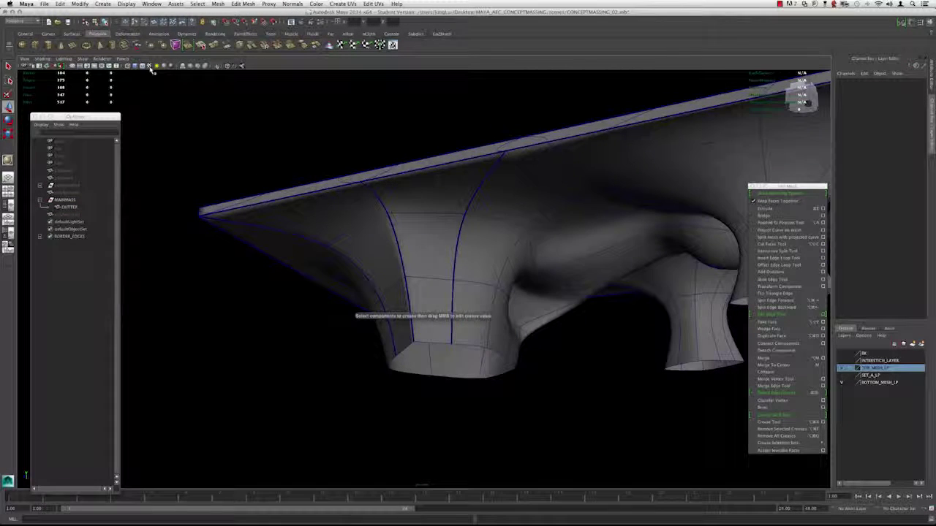
Turn off the wireframe overlay and examine the creased column's shading from below.
left_click(145, 65)
left_click_drag(343, 215, 356, 216, "alt")
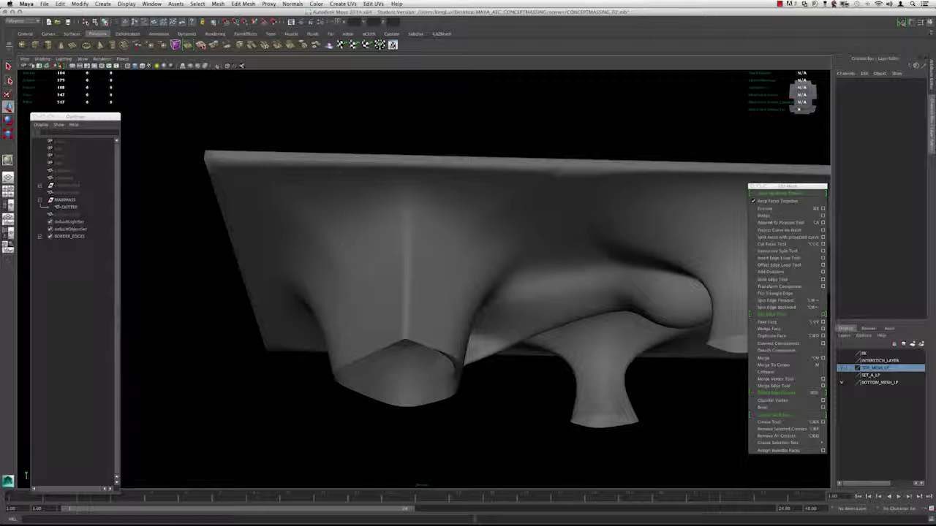
left_click_drag(414, 336, 482, 231, "alt")
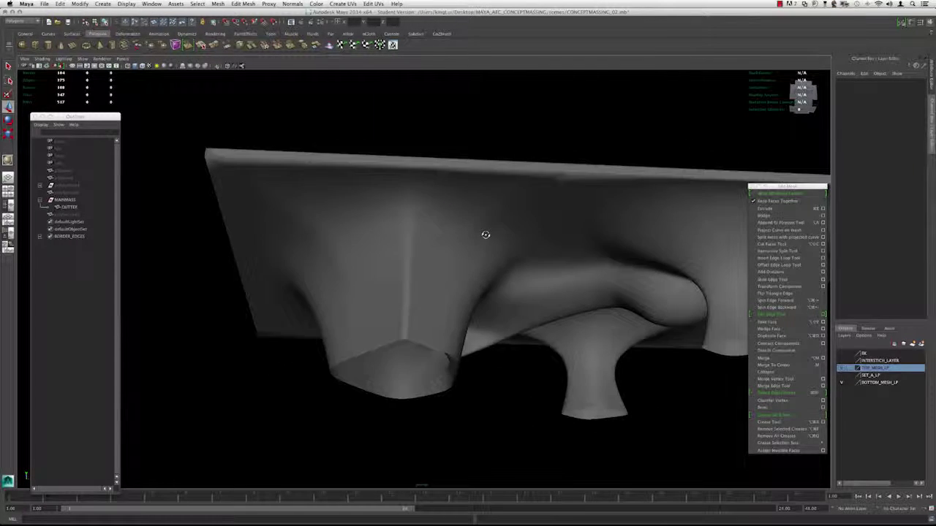
left_click_drag(312, 197, 383, 198, "alt")
Reselect the three creased edge loops on the corner column and remove their creases.
double_click(370, 210)
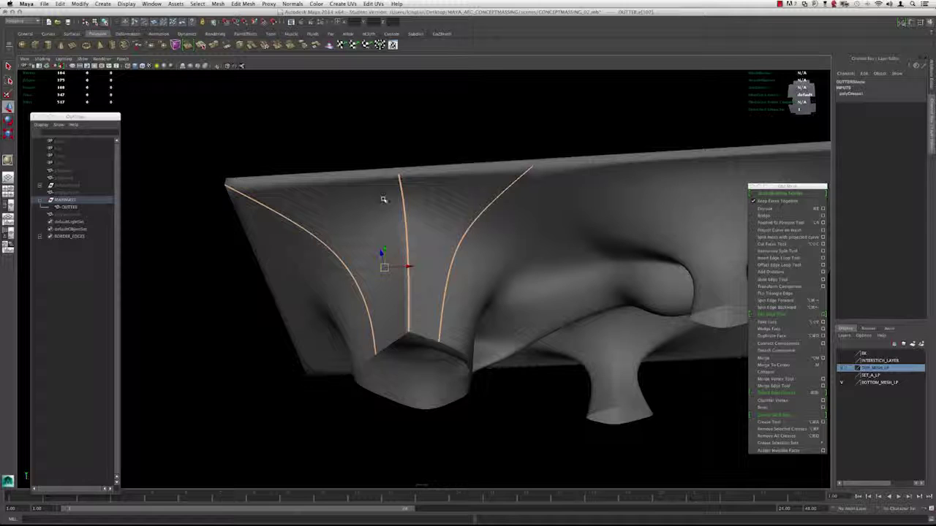
left_click_drag(485, 239, 403, 219, "alt")
left_click(391, 151)
left_click(403, 220)
key("super+z")
key("z")
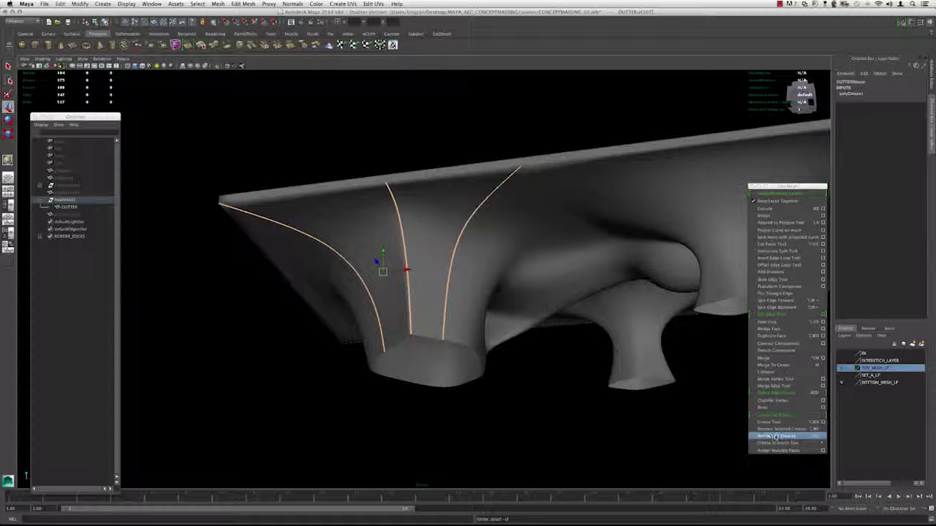
left_click(776, 437)
left_click_drag(416, 278, 431, 300, "alt")
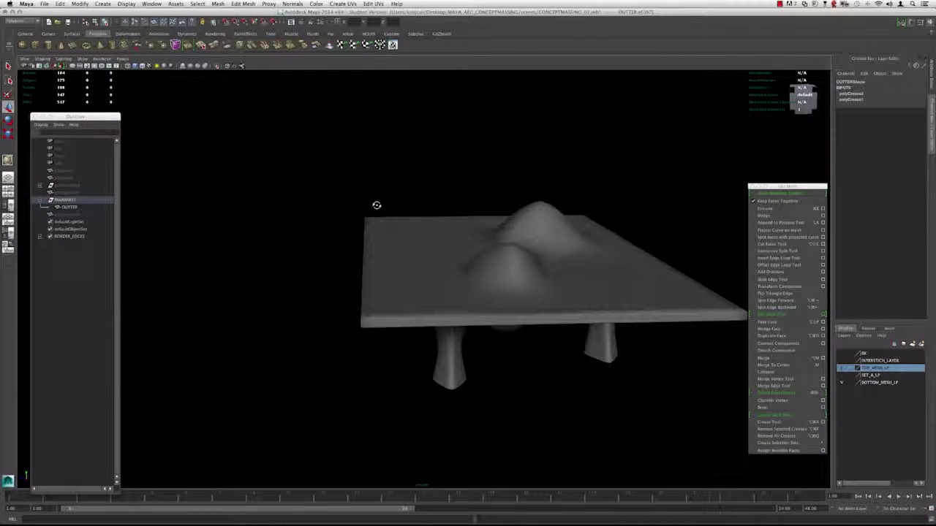
Clear the selection, turn X-Ray shading back on, and inspect the sharpened outer mesh from above.
left_click(378, 204)
left_click(39, 59)
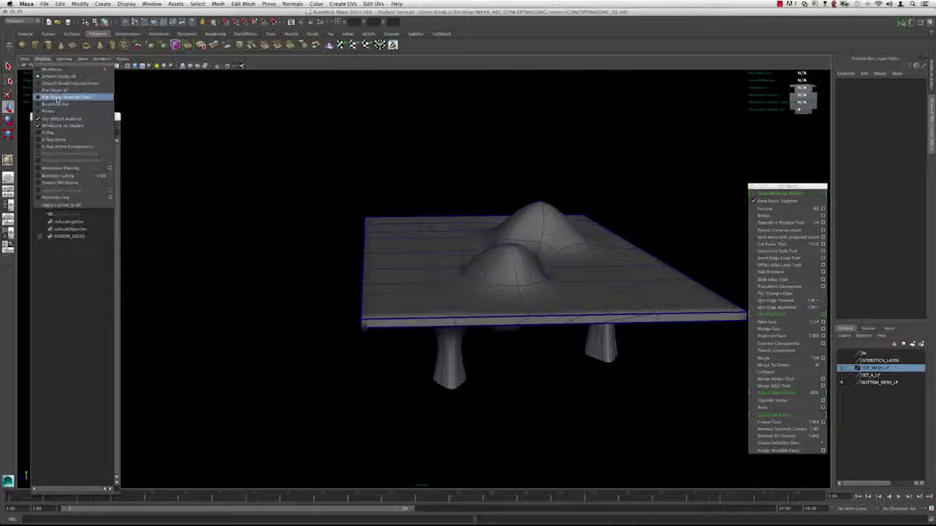
left_click(45, 132)
left_click_drag(473, 194, 418, 201, "alt")
middle_click_drag(418, 200, 305, 224, "alt")
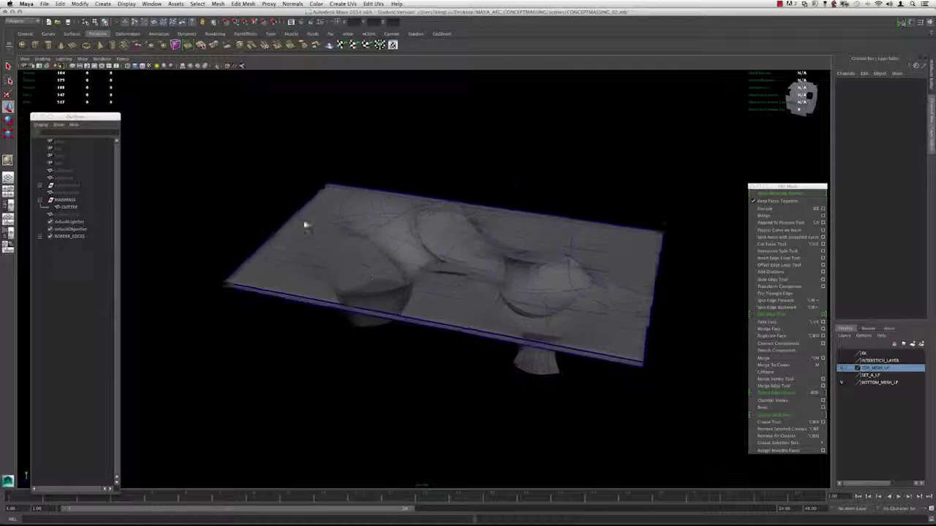
left_click_drag(305, 224, 413, 222, "alt")
left_click(418, 271)
left_click(322, 205)
left_click_drag(322, 203, 288, 220, "alt")
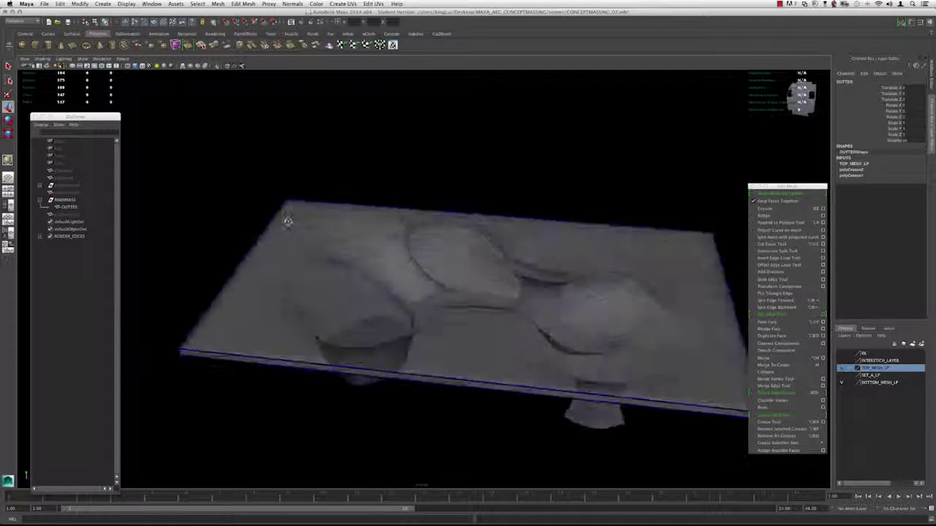
middle_click_drag(392, 256, 359, 239, "alt")
left_click_drag(358, 239, 441, 275, "alt")
Unhide the last hidden inner volume, hide the outer mesh, and select the red inner volume.
key("ctrl+shift+h")
left_click(498, 272)
key("ctrl+h")
left_click(441, 276)
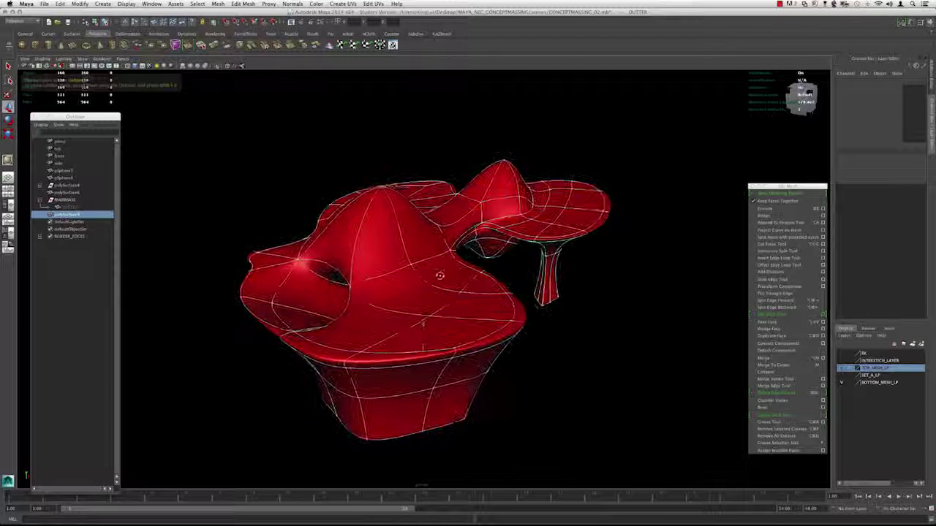
Display the inner volume unsmoothed, switch to edge selection, and select the first edges along its upper rim.
key("1")
key("F10")
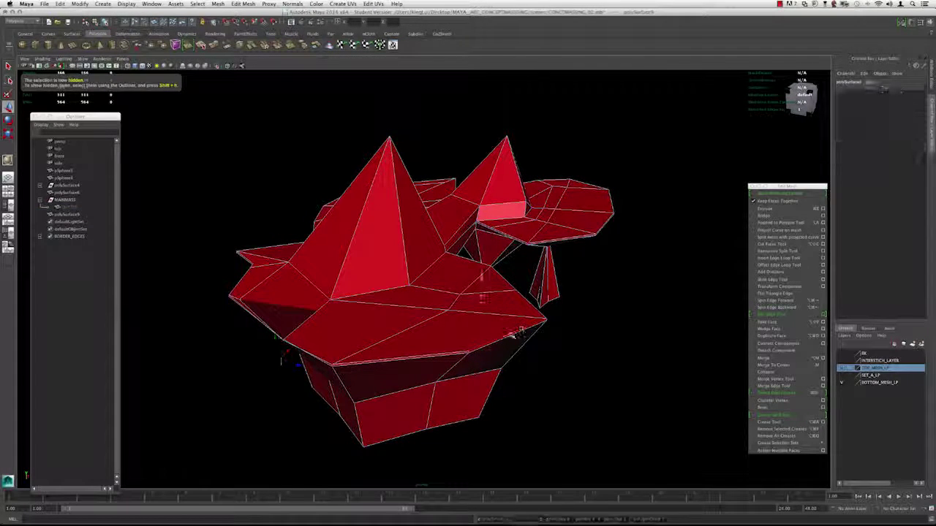
double_click(483, 349)
left_click_drag(482, 348, 399, 329, "alt")
right_click_drag(400, 329, 635, 303, "alt")
left_click_drag(635, 302, 586, 278, "alt")
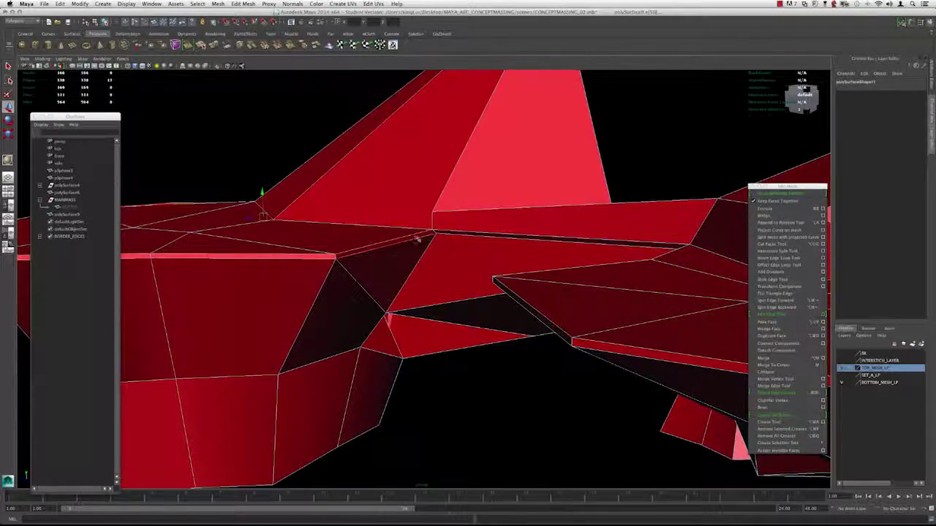
Add the remaining rim edges around the inner volume's platforms to the selection, checking them briefly in smooth preview.
left_click_drag(483, 241, 508, 255, "alt")
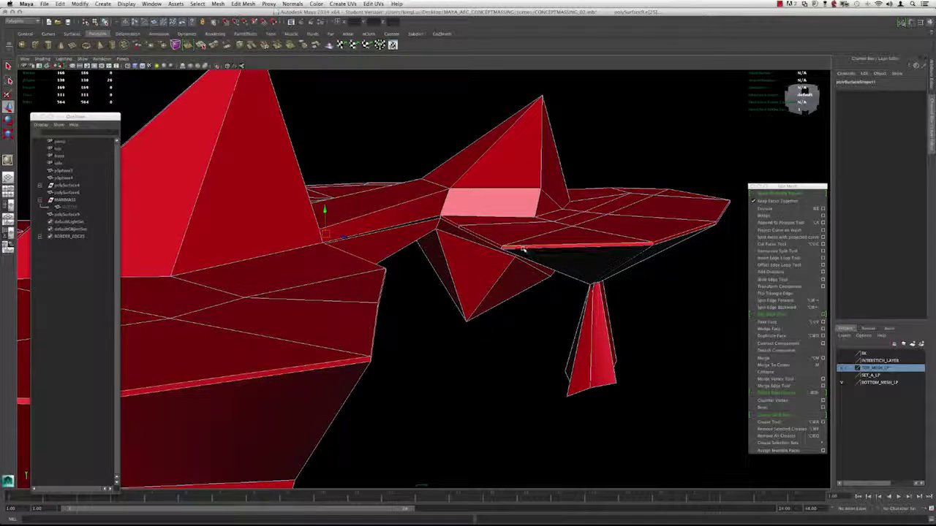
left_click_drag(508, 256, 587, 298, "alt")
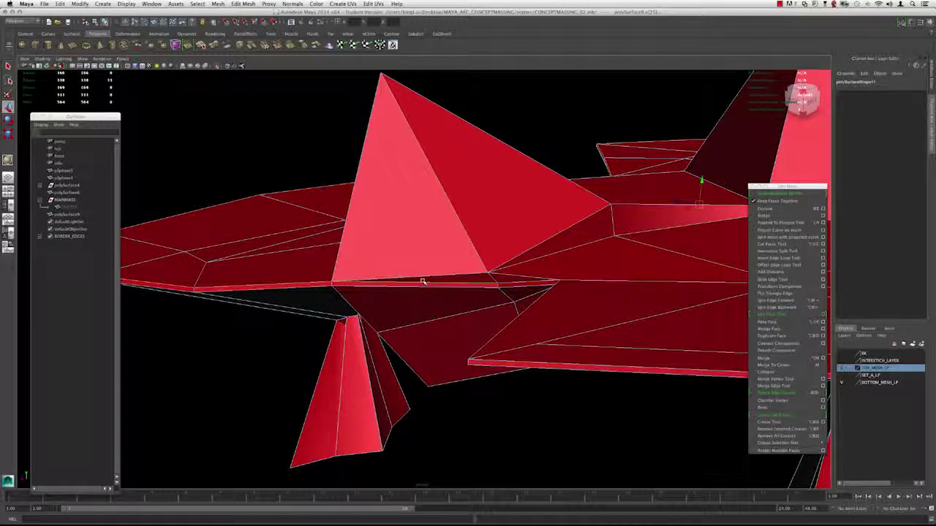
left_click_drag(459, 274, 210, 271, "alt")
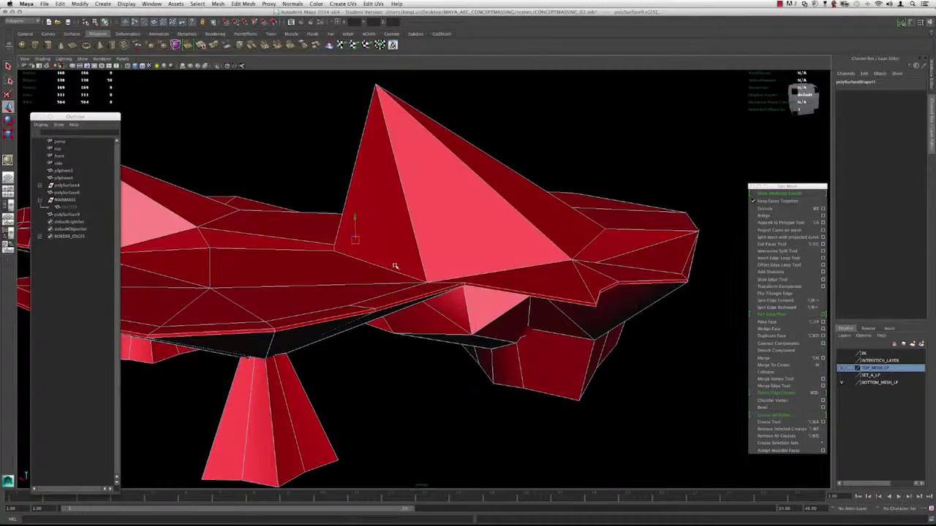
left_click_drag(395, 266, 425, 292, "alt")
scroll(544, 287, "down", 5)
key("3")
key("1")
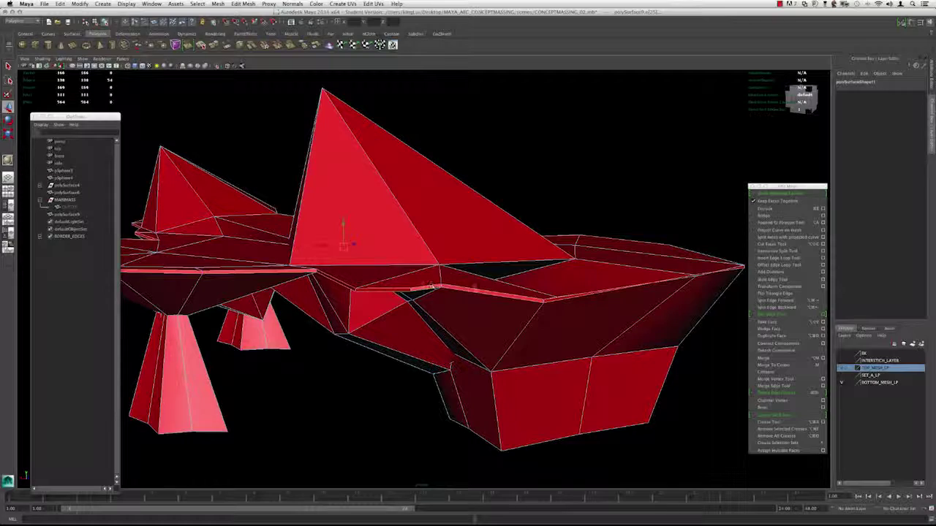
Save the selected rim edges of the inner volume as a quick select set named INNER_VOLUME_SELECTION.
left_click_drag(536, 281, 427, 225, "alt")
key("3")
left_click(99, 4)
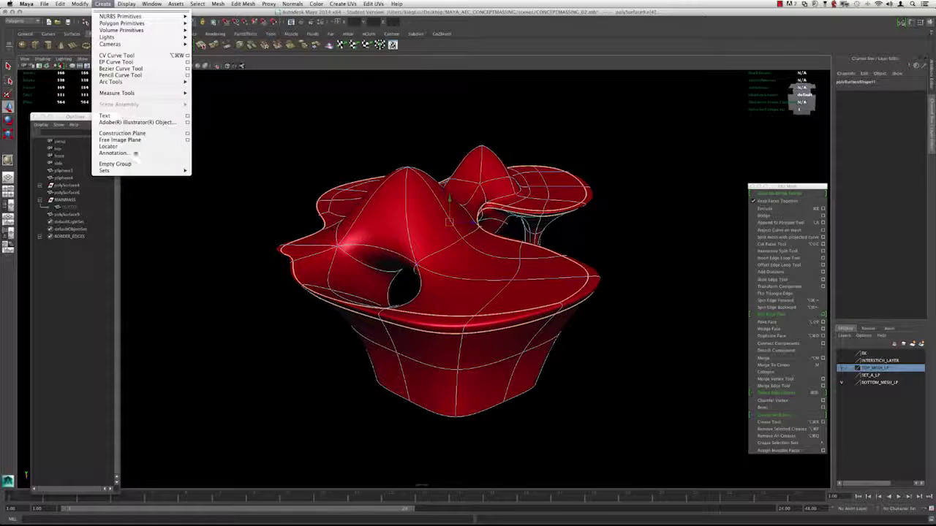
mouse_move(155, 172)
left_click(213, 187)
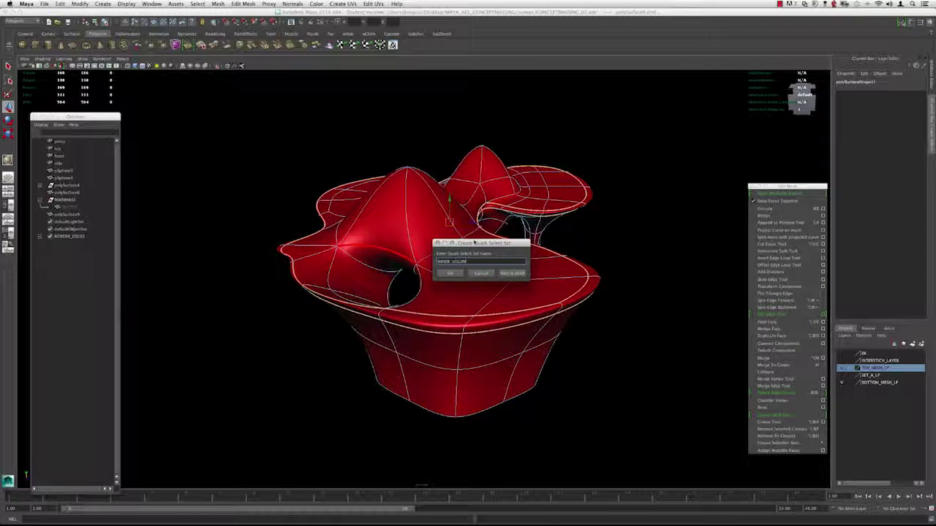
key("Return")
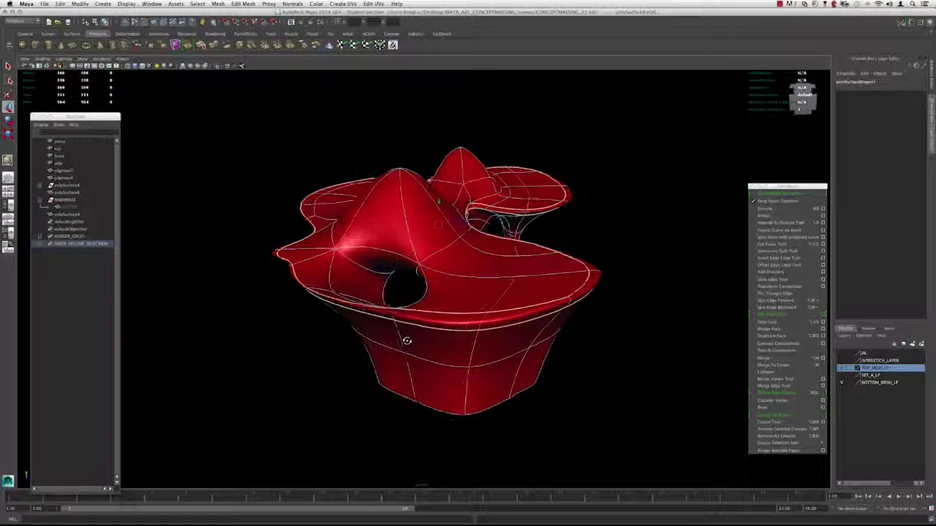
Crease the selected rim edges on the unsmoothed inner volume, then check the sharpened rim in smooth preview.
key("1")
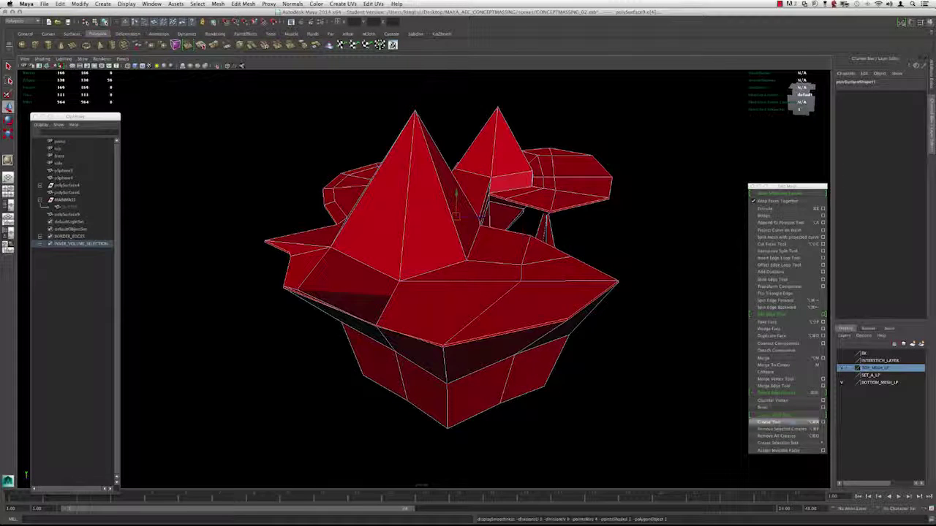
left_click(767, 422)
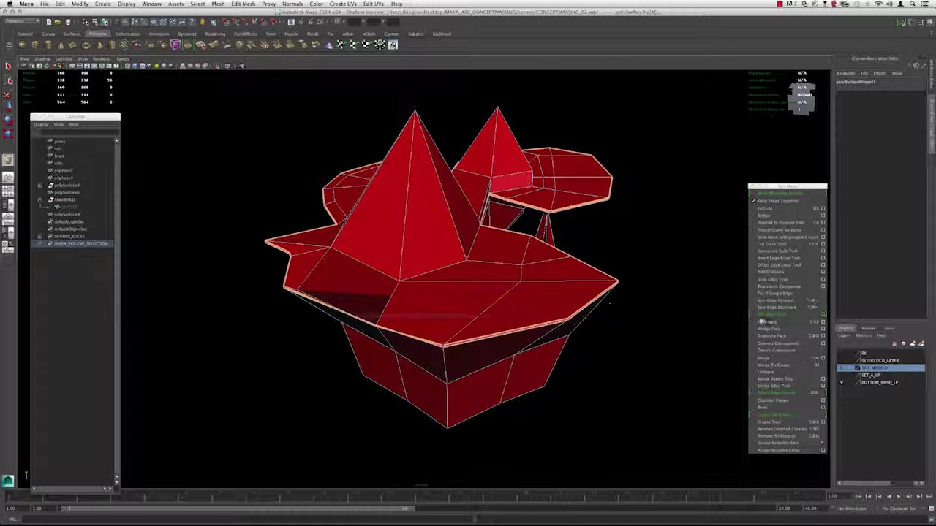
key("w")
key("3")
left_click_drag(465, 252, 500, 261, "alt")
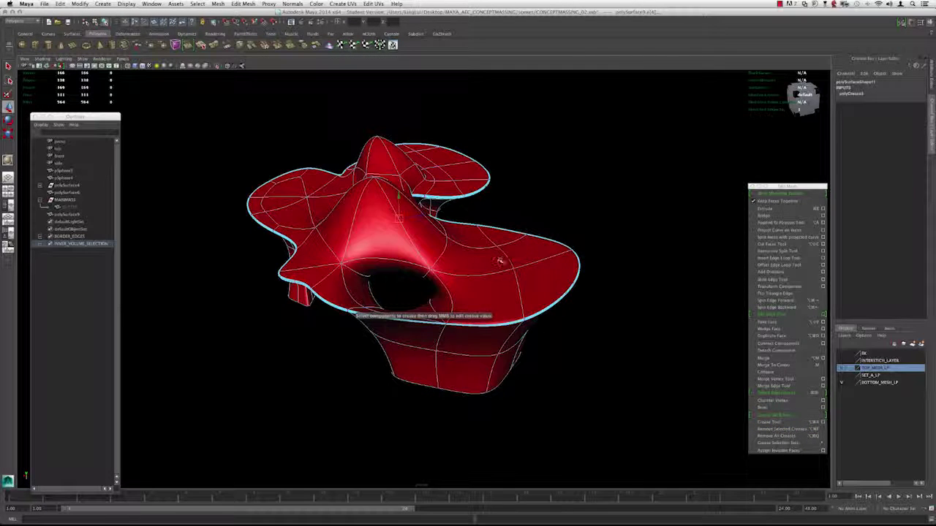
Return to object mode, bring back the hidden outer slab, and inspect both creased meshes together in X-Ray shading.
right_click_drag(500, 261, 606, 207)
left_click_drag(606, 207, 528, 243, "alt")
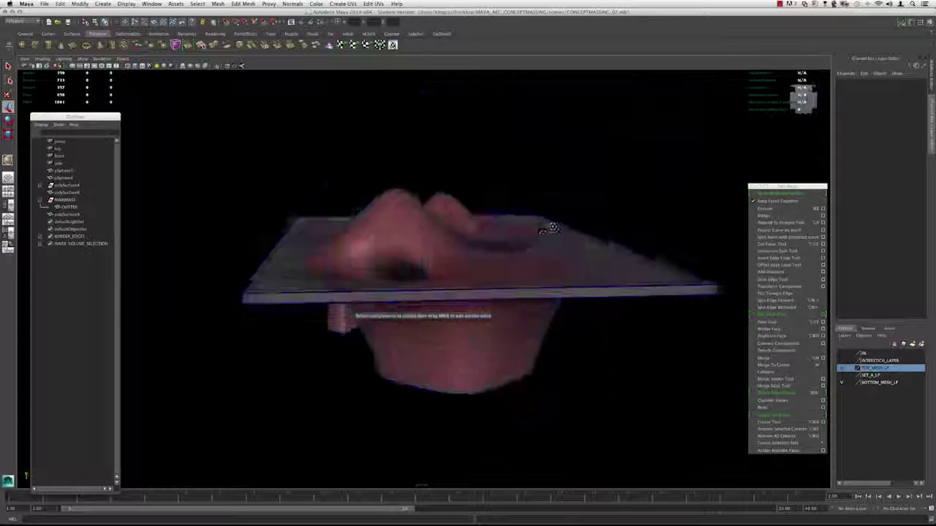
mouse_move(553, 227)
left_mouse_down("alt")
mouse_move(606, 234)
mouse_move(377, 239)
mouse_move(363, 192)
mouse_move(299, 256)
mouse_move(343, 242)
mouse_move(445, 246)
mouse_move(417, 236)
mouse_move(425, 240)
left_mouse_up("alt")
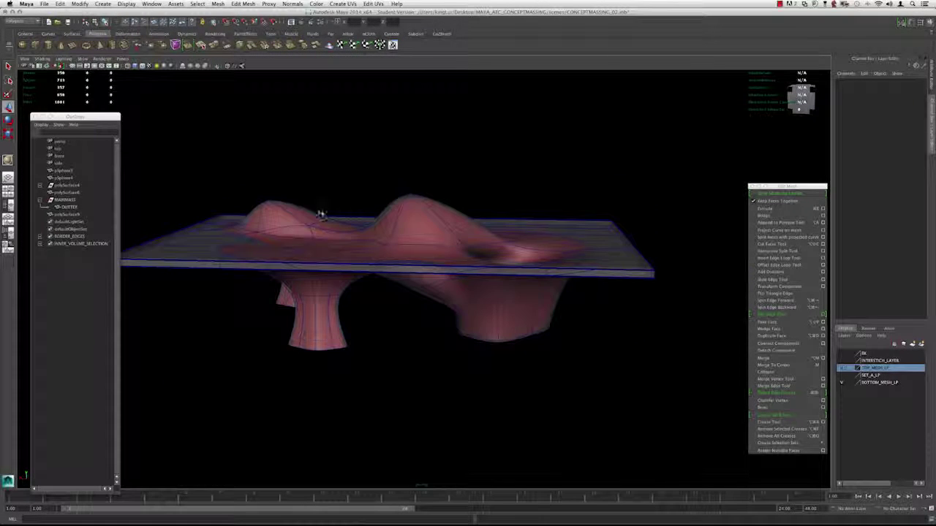
left_click_drag(634, 251, 515, 203, "alt")
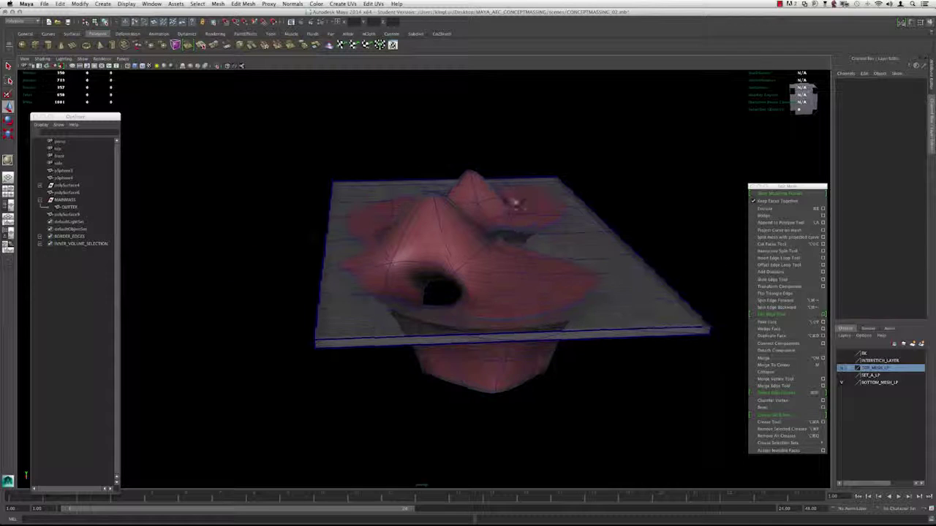
left_click_drag(446, 286, 458, 250, "alt")
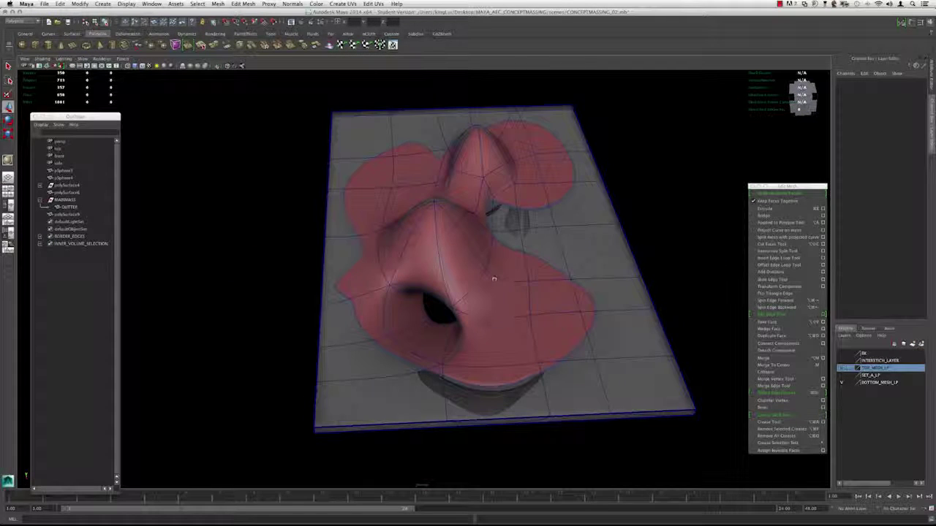
left_click_drag(481, 129, 410, 245, "alt")
Select the outer slab and inner volume together and display both meshes unsmoothed.
left_click_drag(501, 188, 257, 314)
key("1")
scroll(362, 241, "down", 2)
left_click_drag(362, 240, 330, 287, "alt")
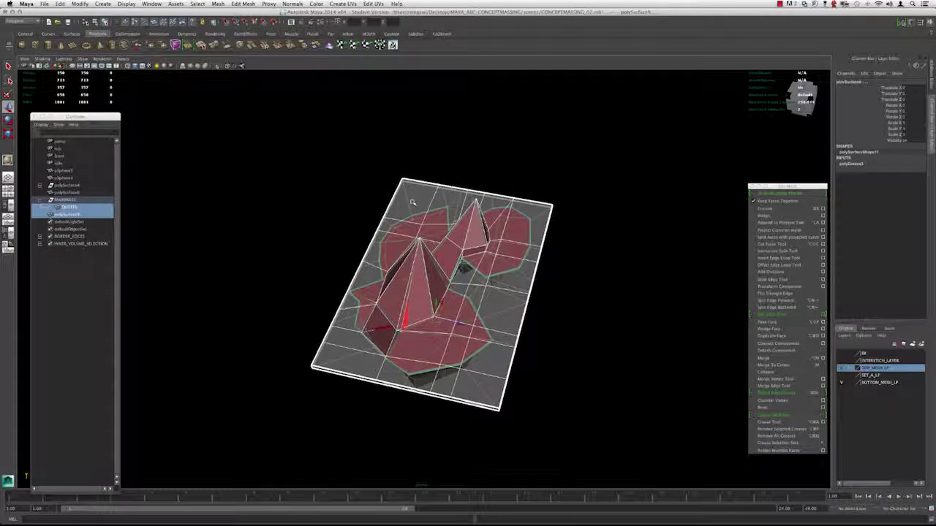
left_click_drag(411, 201, 407, 254, "alt")
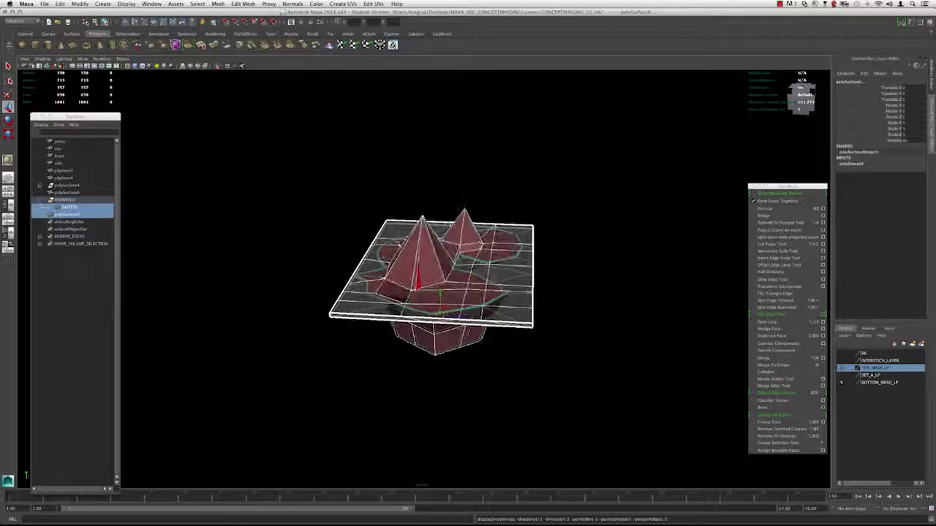
Rename the inner volume mesh INNER and place it inside the MAINMASS group with the outer mesh.
left_click(330, 226)
left_click_drag(329, 226, 419, 261, "alt")
left_click_drag(511, 274, 479, 262)
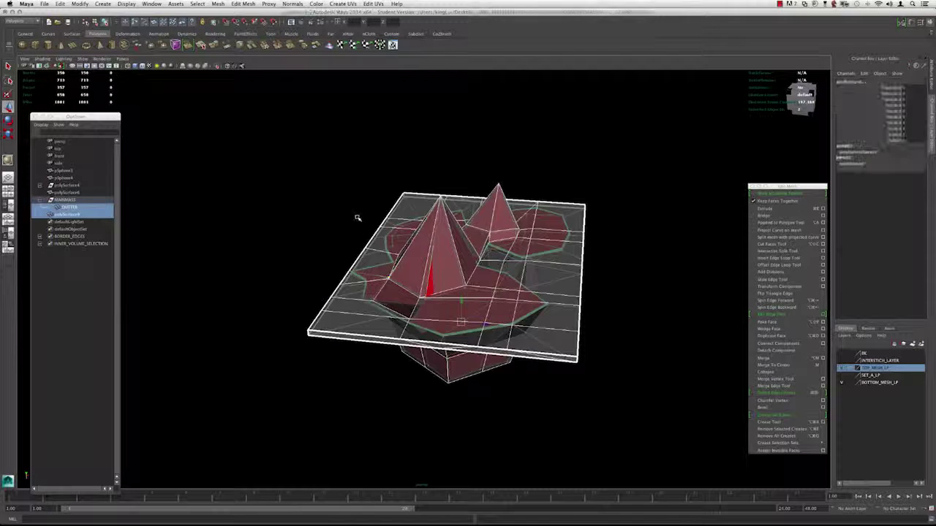
left_click(357, 217)
left_click(69, 201)
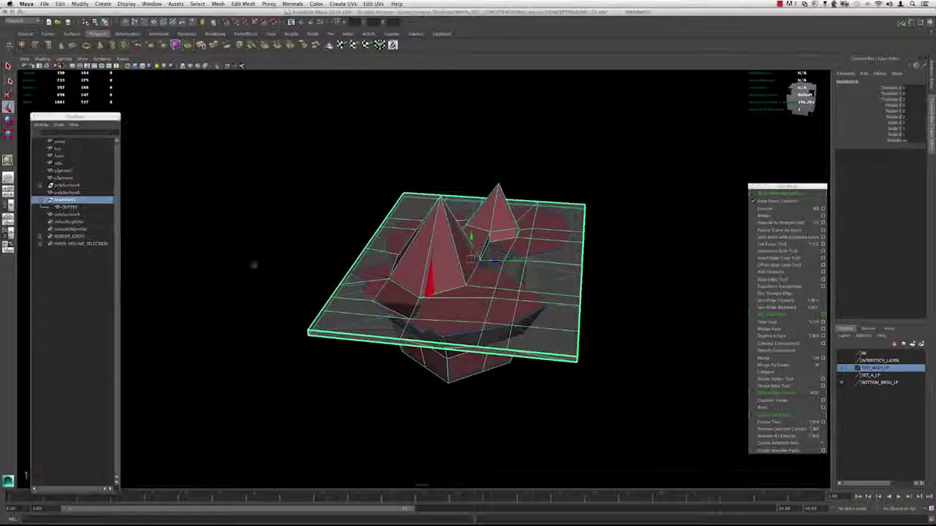
right_click_drag(253, 265, 307, 271, "alt")
left_click_drag(307, 270, 351, 285, "alt")
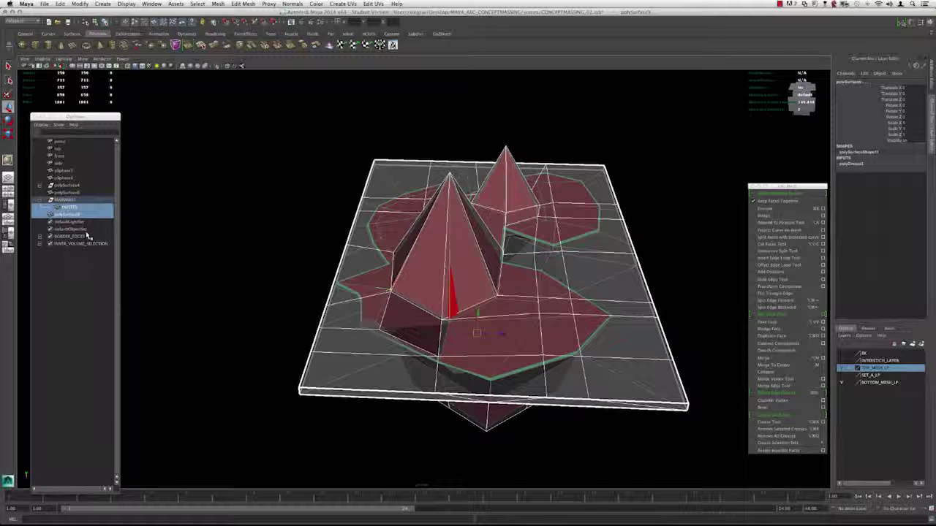
left_click(66, 214)
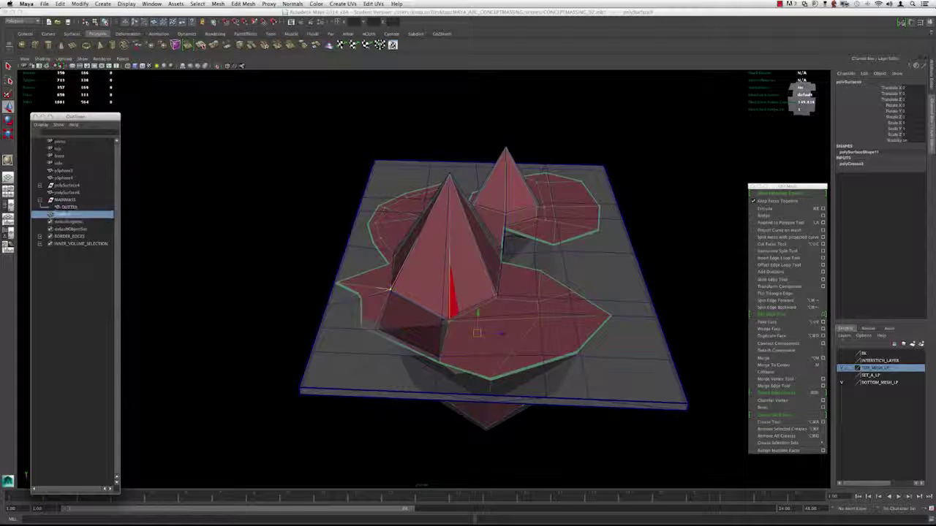
key("Return")
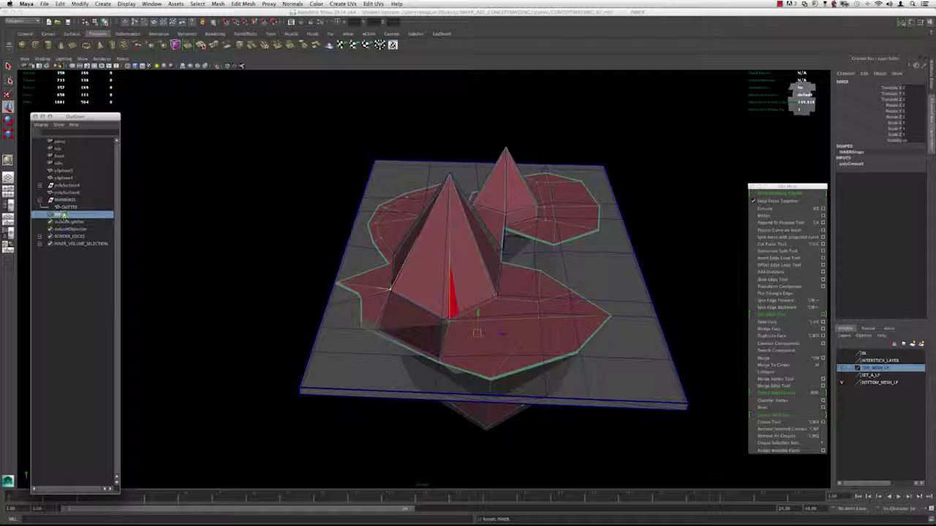
left_click(65, 200)
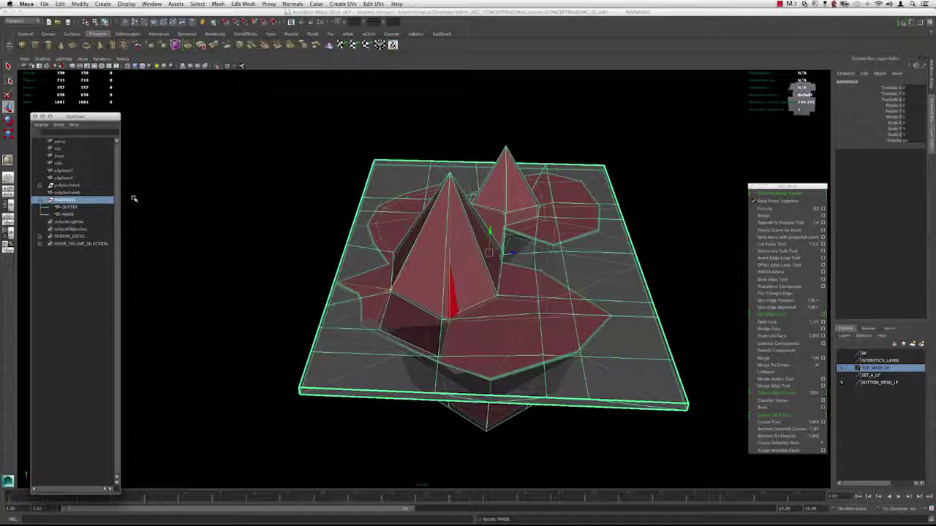
Duplicate the MAINMASS group and move the copy sideways, clear of the original massing.
left_click(253, 254)
left_click(66, 200)
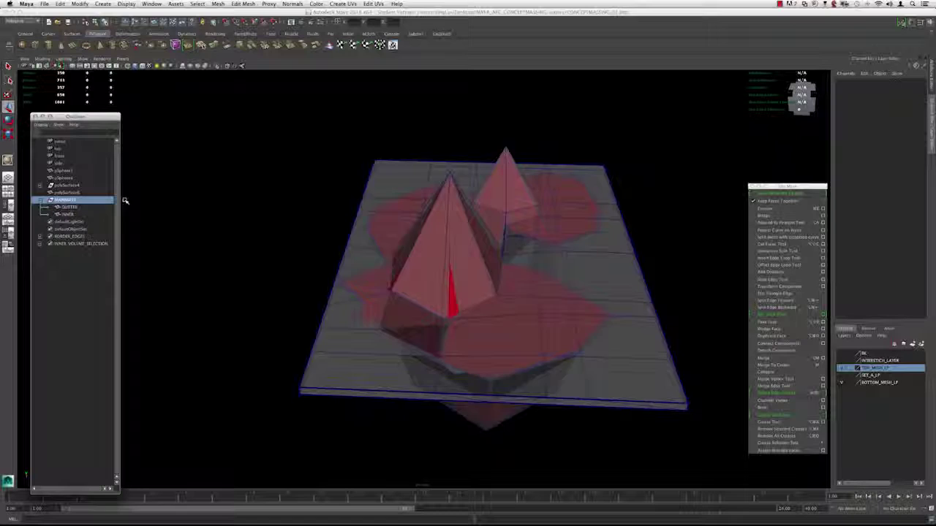
scroll(309, 227, "down", 5)
middle_click_drag(309, 227, 374, 222, "alt")
key("super+d")
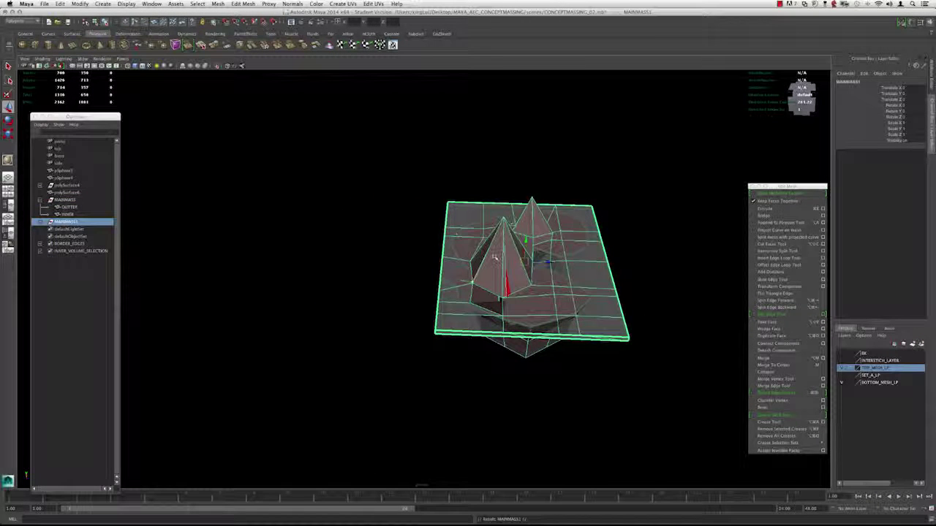
left_click_drag(554, 263, 293, 252)
middle_click_drag(282, 193, 343, 195, "alt")
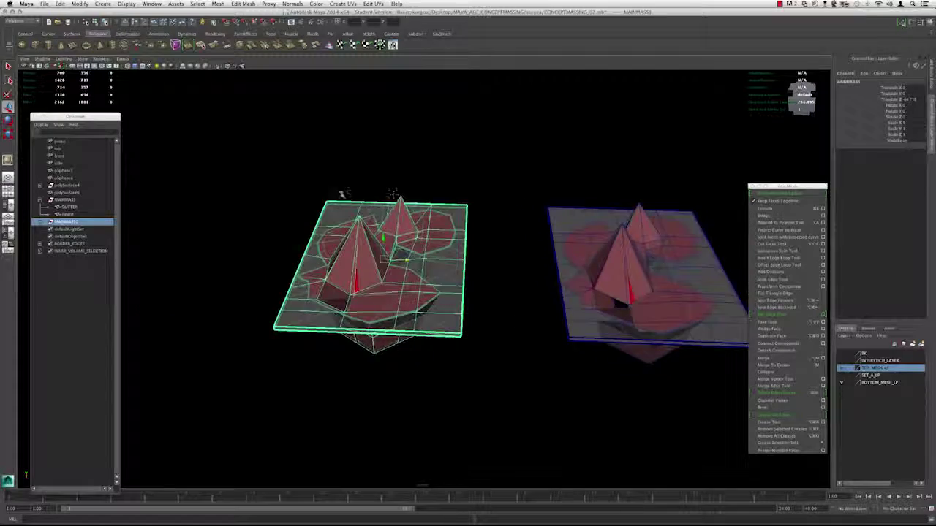
Examine the duplicated massing up close with both of its meshes selected.
right_click_drag(343, 195, 395, 198, "alt")
left_click_drag(395, 197, 431, 186, "alt")
right_click_drag(351, 204, 409, 208, "alt")
middle_click_drag(351, 208, 451, 210, "alt")
left_click_drag(452, 210, 407, 196, "alt")
left_click(368, 171)
left_click_drag(570, 386, 389, 230)
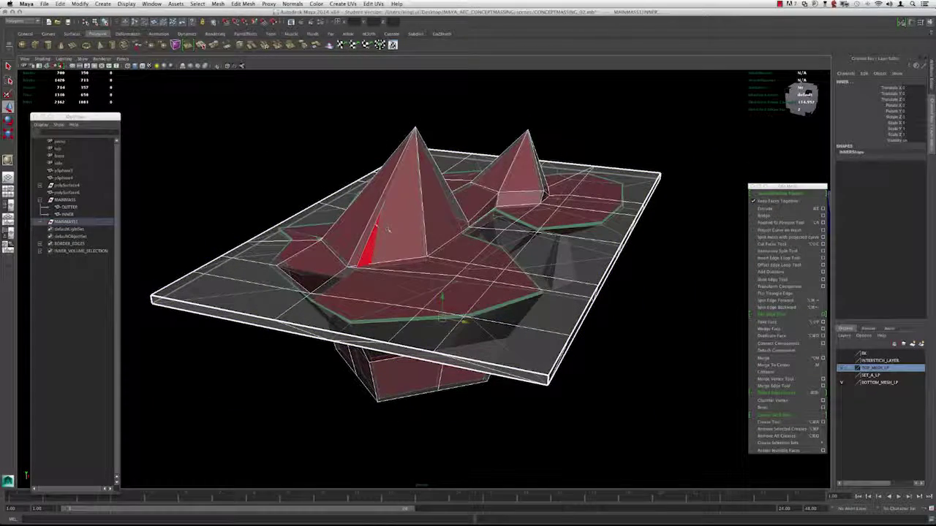
key("3")
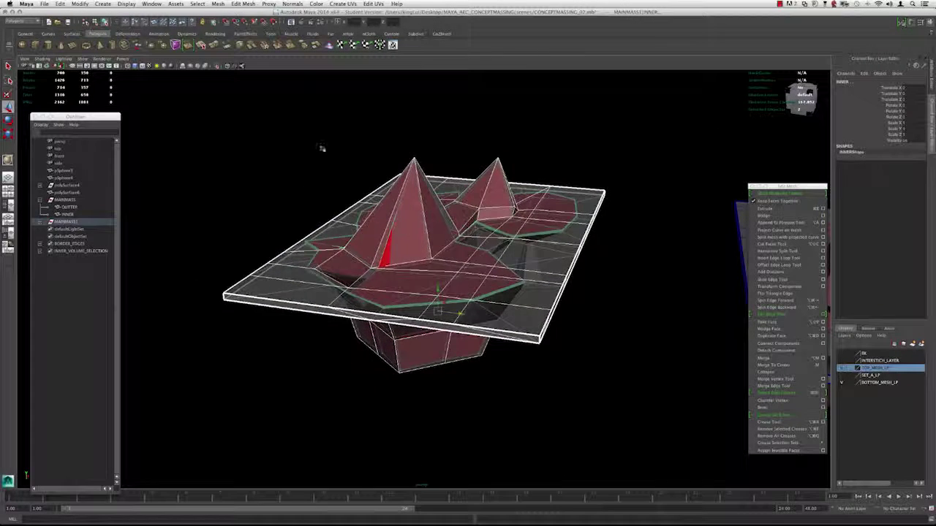
Apply Smooth three times to the duplicate's outer slab mesh through the Smooth options.
left_click(300, 99)
left_click(415, 178)
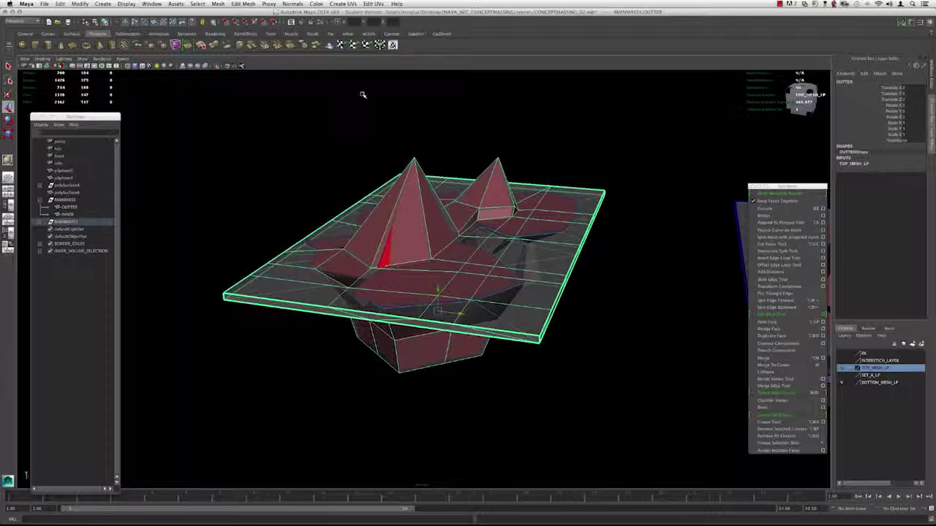
left_click(218, 4)
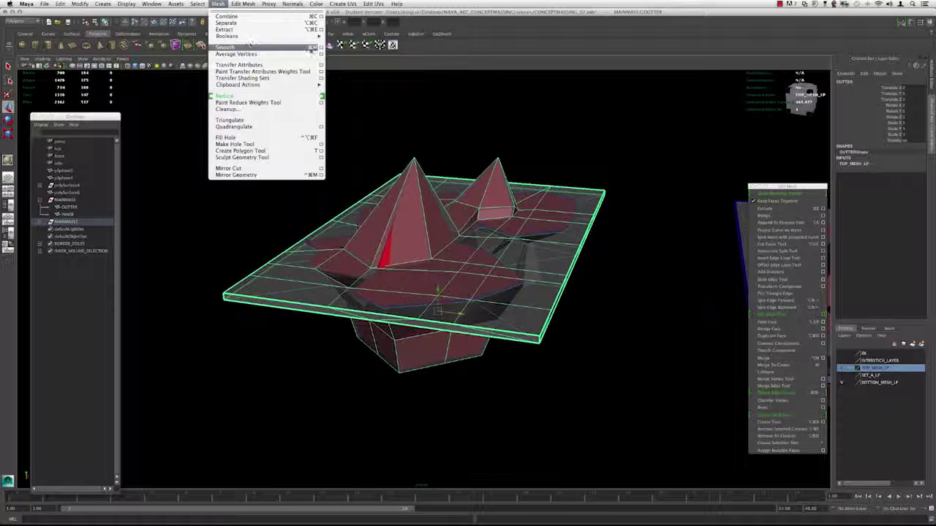
left_click(319, 48)
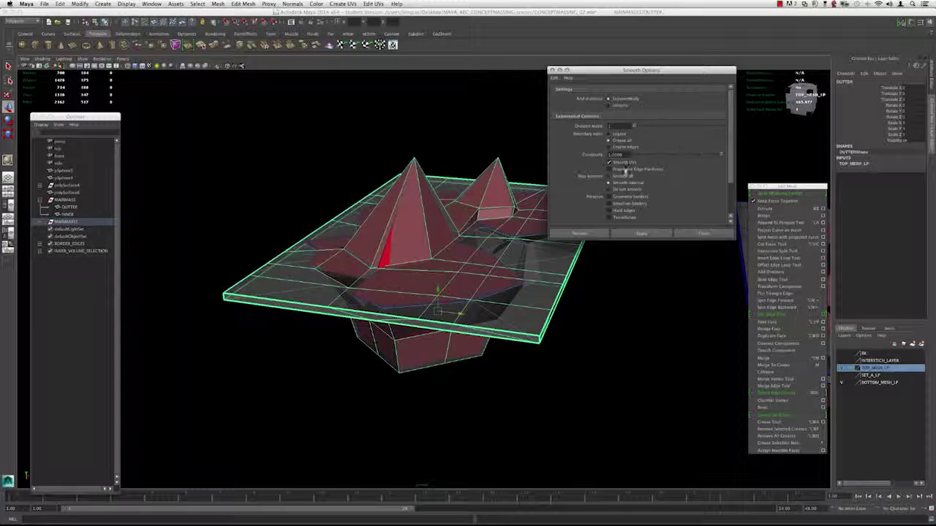
middle_click_drag(459, 130, 400, 128, "alt")
left_click_drag(462, 204, 452, 202, "alt")
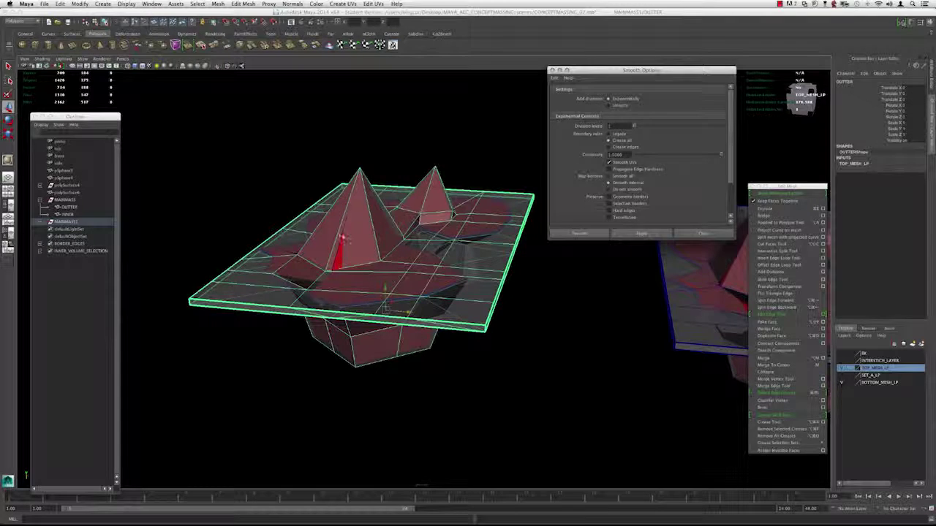
left_click_drag(406, 310, 404, 288, "alt")
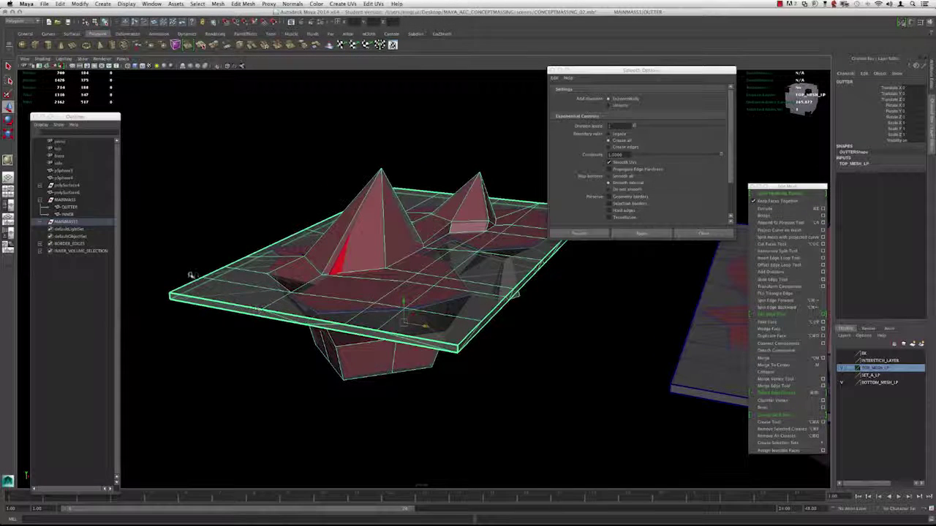
left_click(641, 234)
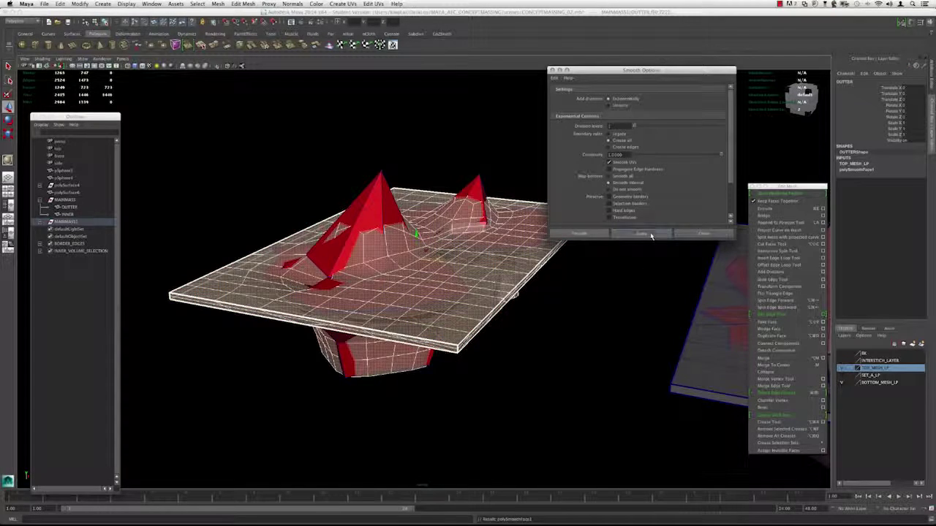
left_click(649, 234)
left_click(652, 235)
mouse_move(439, 270)
left_mouse_down("alt")
mouse_move(417, 315)
mouse_move(431, 274)
left_mouse_up("alt")
Isolate the smoothed outer slab, inspect its subdivided surface, and show the hidden objects again.
left_click(256, 221)
right_click_drag(292, 245, 343, 261, "alt")
left_click_drag(343, 261, 323, 241, "alt")
right_click_drag(324, 241, 354, 243, "alt")
left_click_drag(355, 243, 378, 270, "alt")
left_click(351, 222)
key("ctrl+1")
left_click(264, 159)
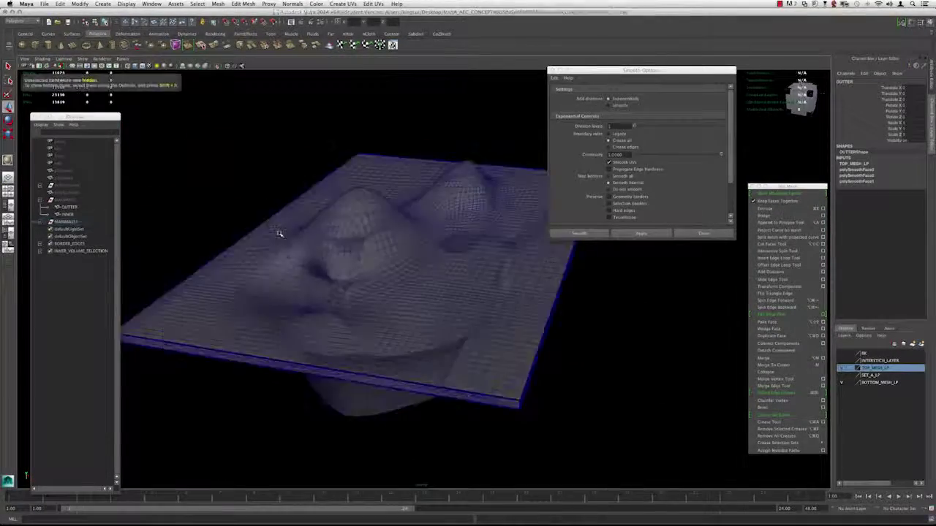
left_click_drag(280, 234, 395, 272, "alt")
key("ctrl+shift+h")
Apply Smooth three times to the duplicate's inner volume mesh.
left_click(283, 251)
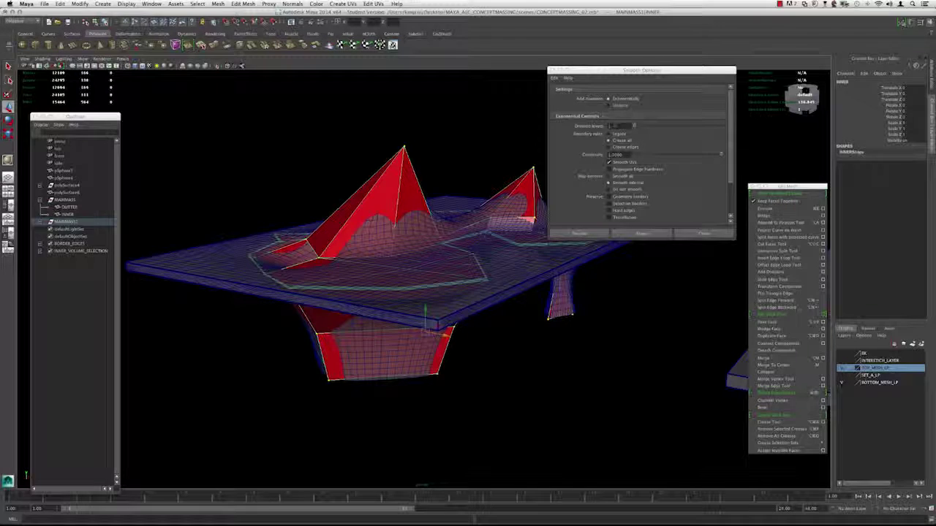
left_click(636, 235)
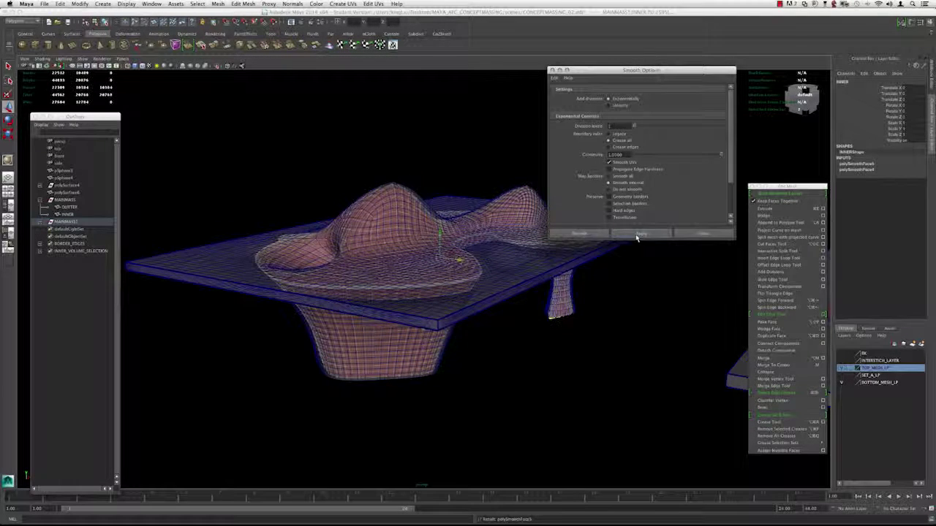
left_click_drag(368, 192, 366, 226, "alt")
left_click_drag(402, 306, 366, 198, "alt")
Turn off the wireframe overlay on shaded objects and smooth the duplicate's outer slab mesh one more time.
left_click(144, 67)
left_click_drag(268, 184, 371, 211, "alt")
left_click(368, 207)
left_click_drag(355, 179, 371, 185, "alt")
left_click(632, 237)
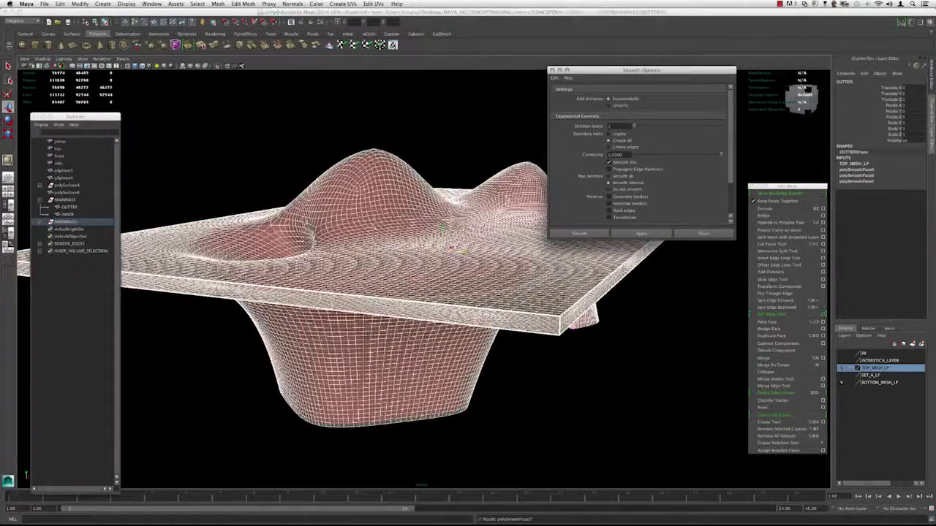
Smooth the duplicate's inner volume mesh one more time and close the Smooth options.
scroll(383, 234, "down", 5)
left_click_drag(384, 232, 377, 237, "alt")
scroll(378, 236, "up", 3)
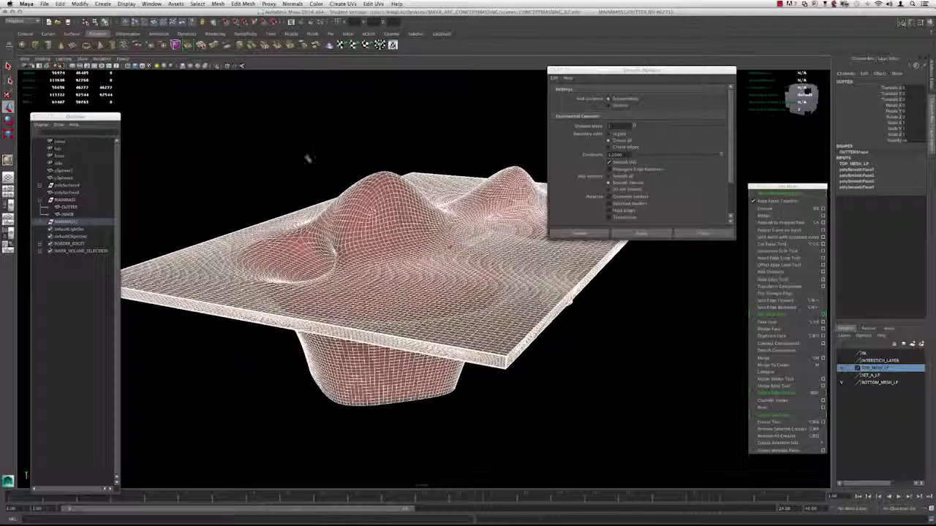
left_click(399, 282)
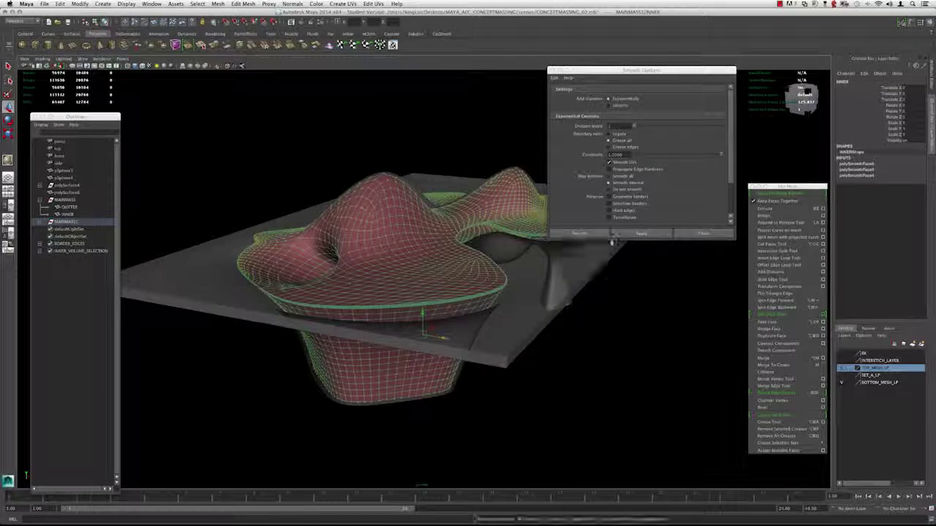
left_click(640, 234)
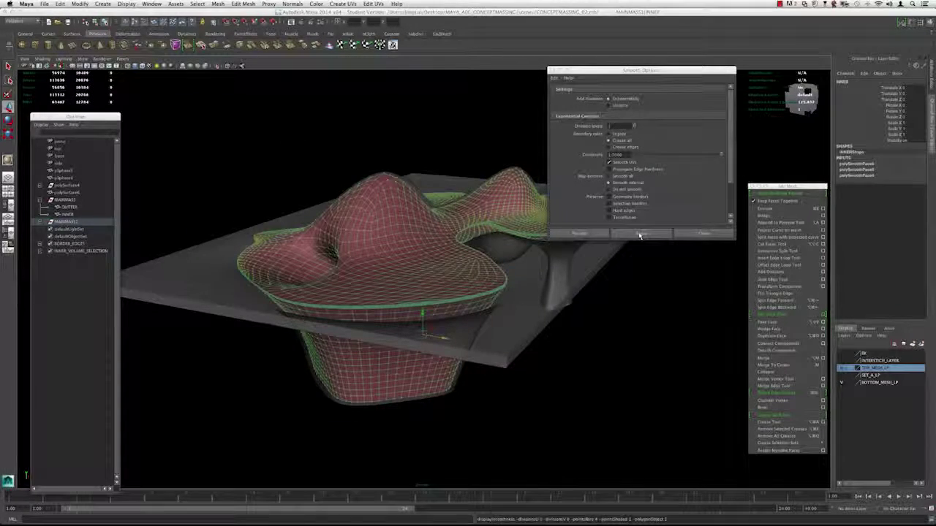
left_click_drag(389, 212, 362, 240, "alt")
left_click(388, 227)
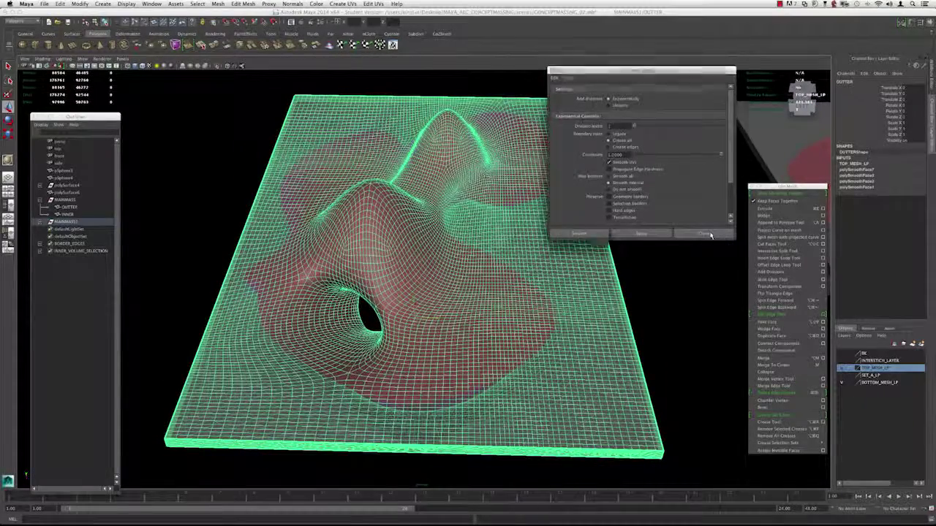
left_click(703, 234)
Turn on the wireframe overlay on shaded objects and examine the density of the smoothed duplicate.
left_click(144, 68)
left_click(255, 176)
right_click_drag(365, 242, 336, 236, "alt")
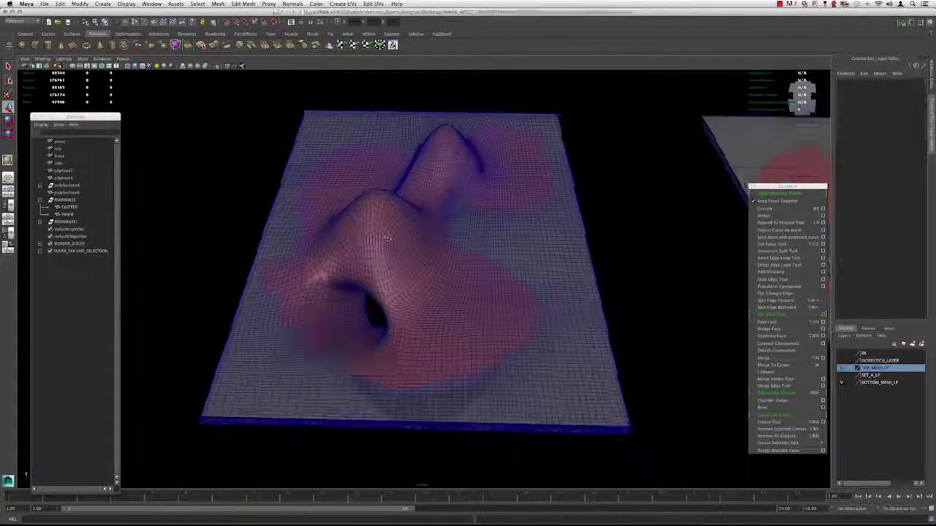
left_click_drag(424, 286, 366, 229, "alt")
right_click_drag(366, 229, 598, 353, "alt")
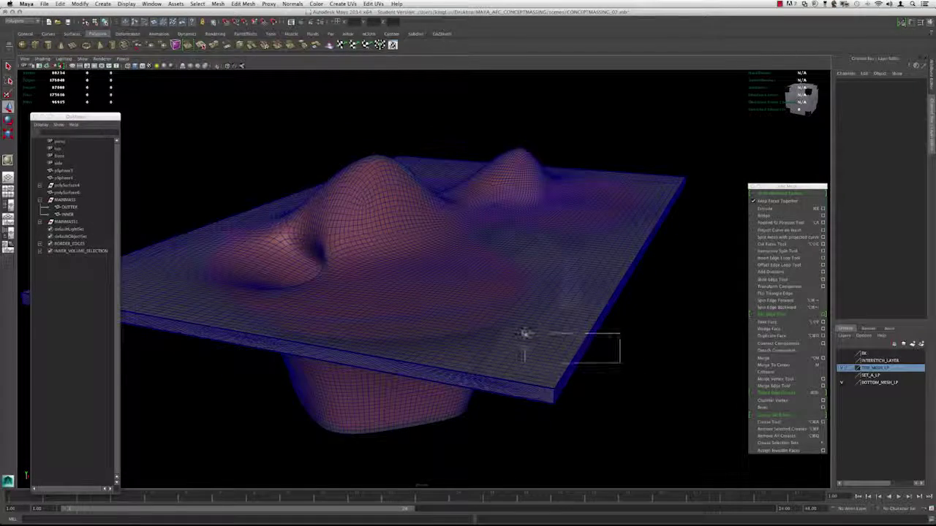
Delete the construction history of the duplicate's outer slab and inner volume meshes.
left_click_drag(621, 363, 525, 334)
left_click(577, 379)
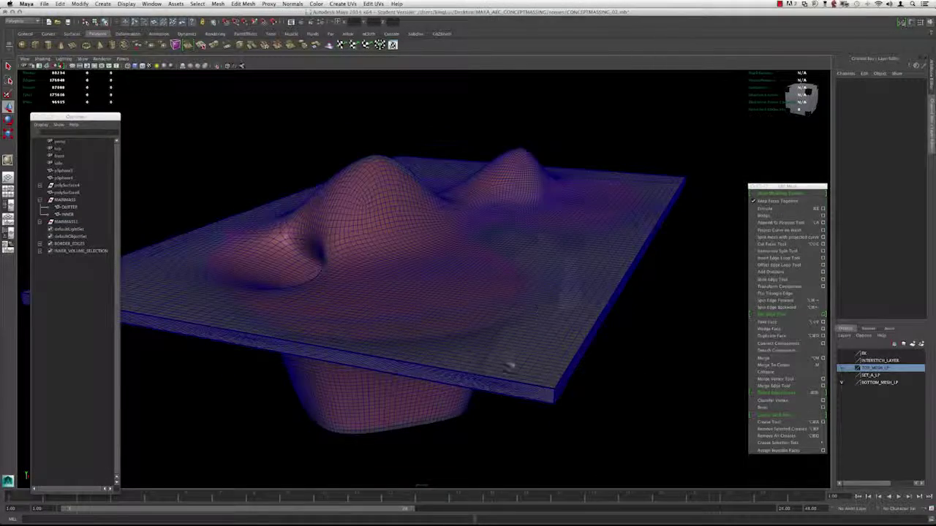
left_click_drag(409, 279, 410, 278)
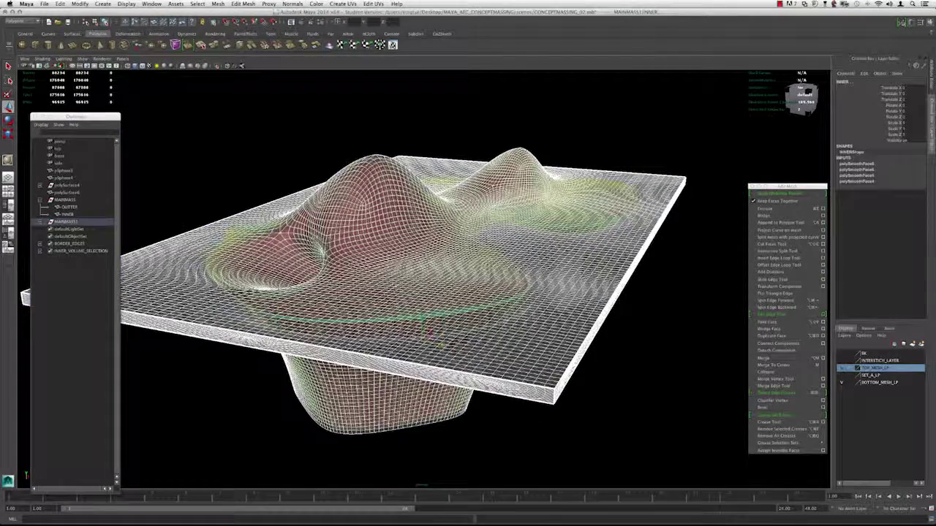
left_click(61, 3)
mouse_move(87, 90)
left_click(162, 93)
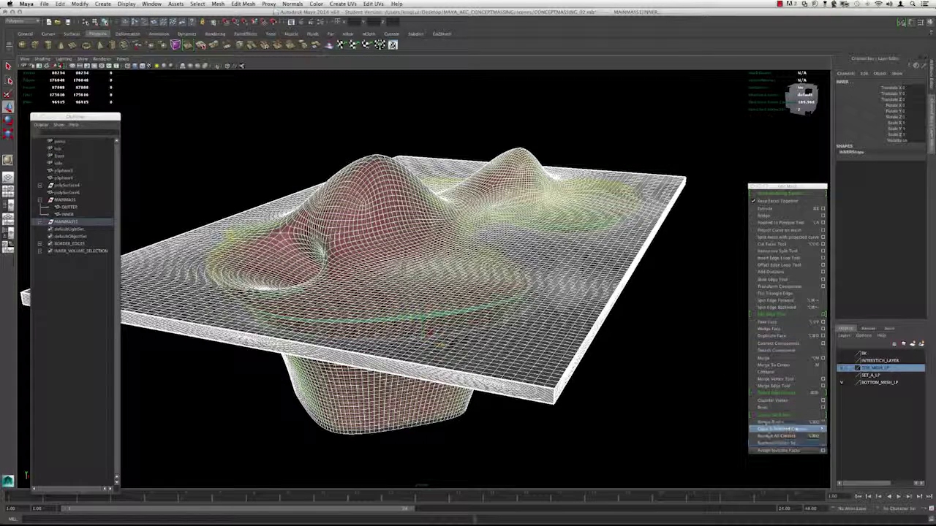
Remove all creases from the duplicate's outer slab and inner volume meshes.
left_click(619, 344)
left_click_drag(616, 424, 460, 293)
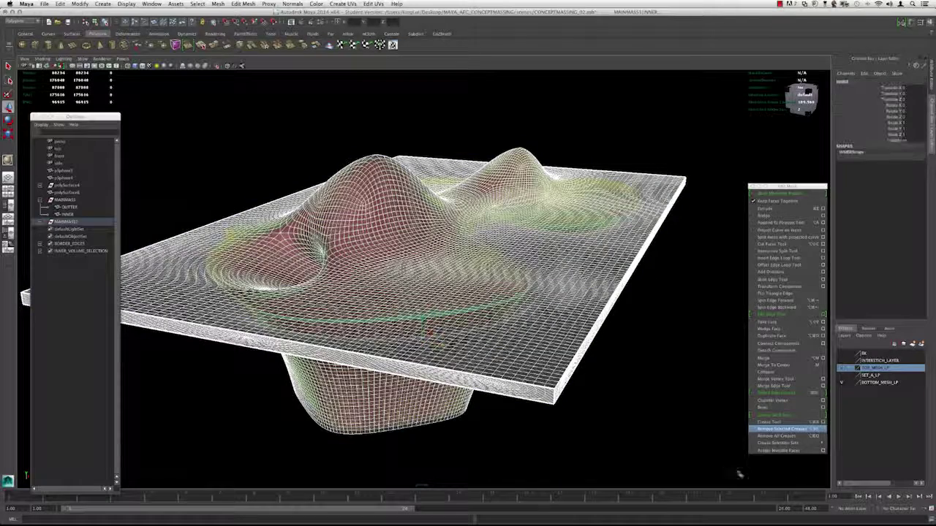
mouse_move(773, 445)
left_click(770, 438)
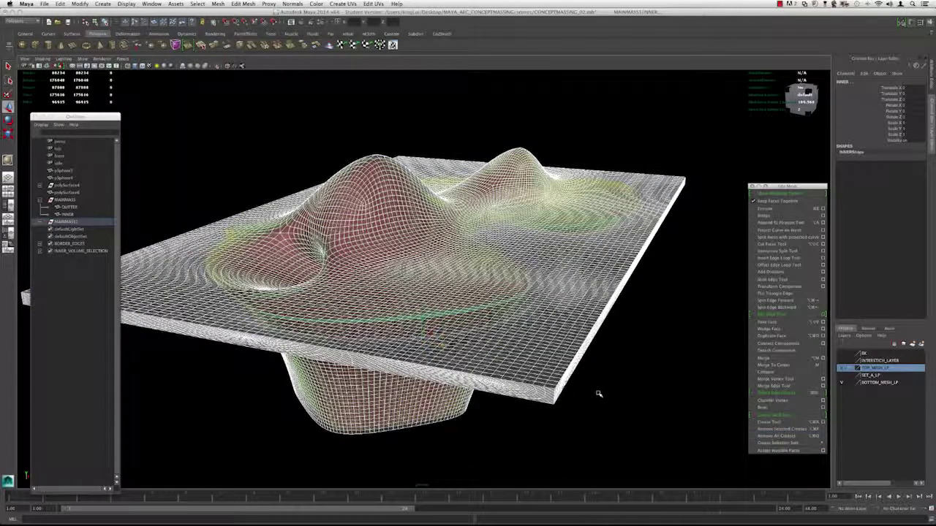
left_click(600, 393)
Hide the duplicate's outer slab mesh so that only its inner volume is exposed.
right_click_drag(524, 346, 460, 310, "alt")
mouse_move(460, 309)
left_mouse_down("alt")
mouse_move(478, 333)
mouse_move(464, 310)
left_mouse_up("alt")
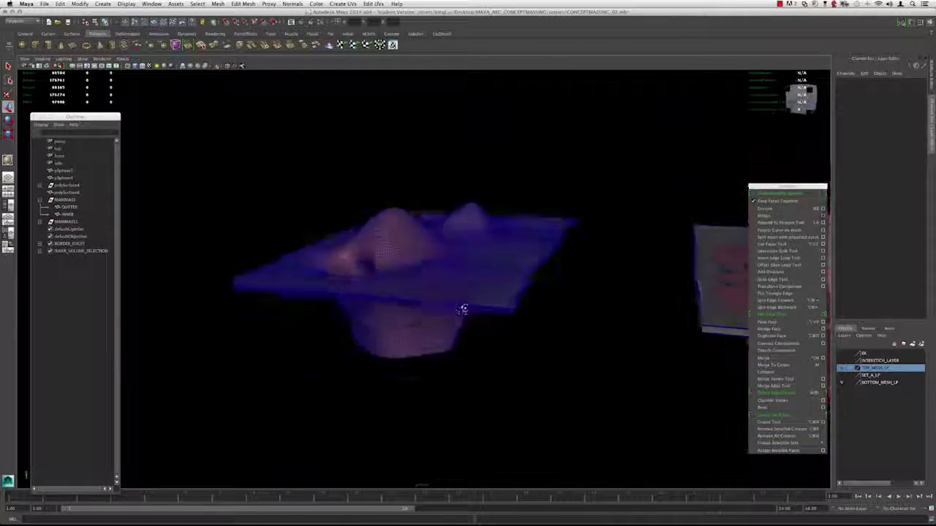
right_click_drag(463, 310, 635, 400, "alt")
left_click_drag(635, 399, 523, 301)
key("ctrl+h")
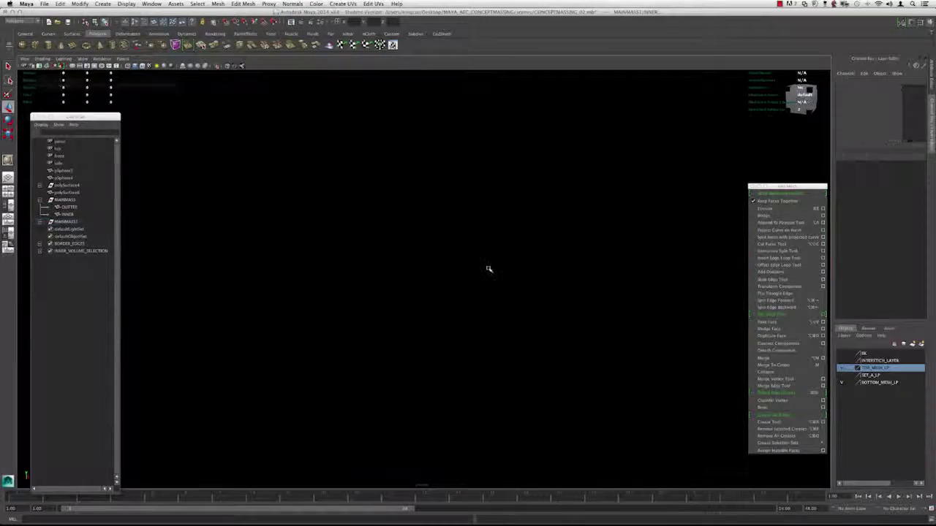
key("shift+h")
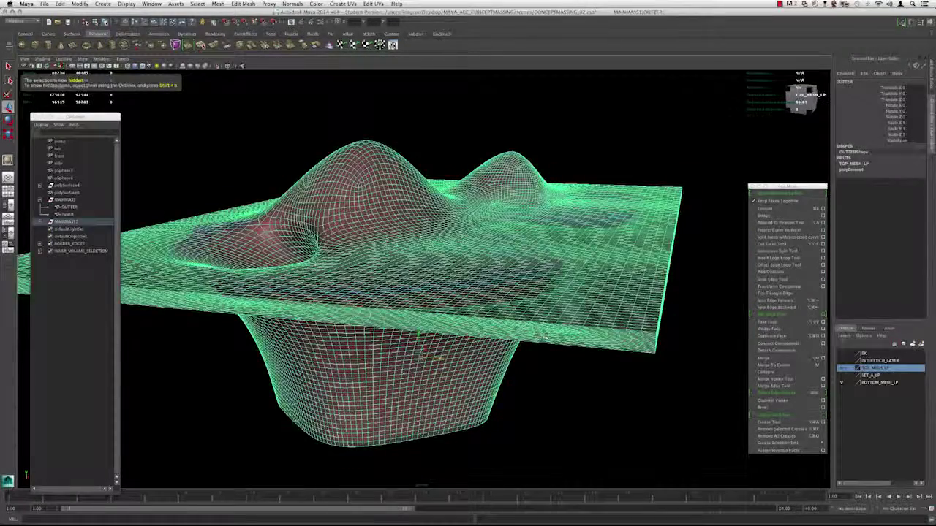
key("ctrl+h")
Turn off the polygon vertex display on the duplicate's inner volume mesh.
left_click(463, 257)
left_click(63, 4)
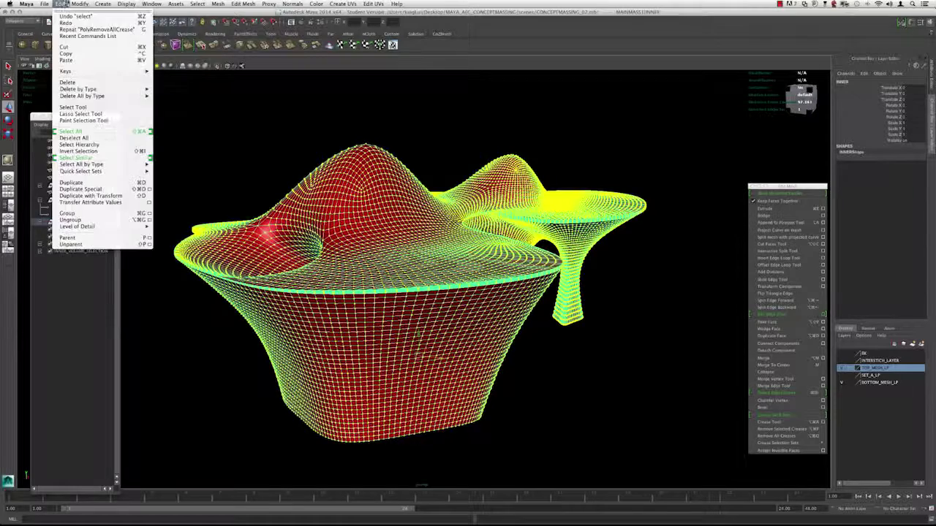
mouse_move(127, 4)
mouse_move(147, 85)
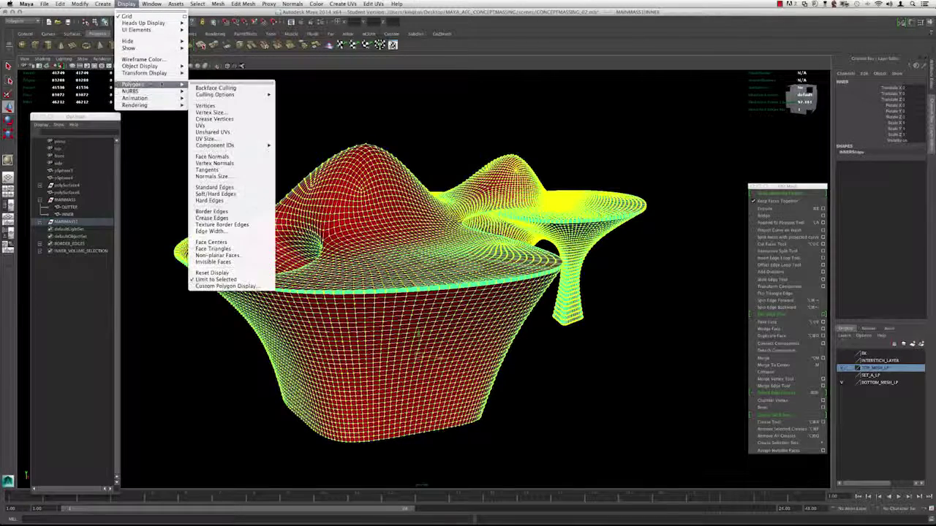
left_click(225, 110)
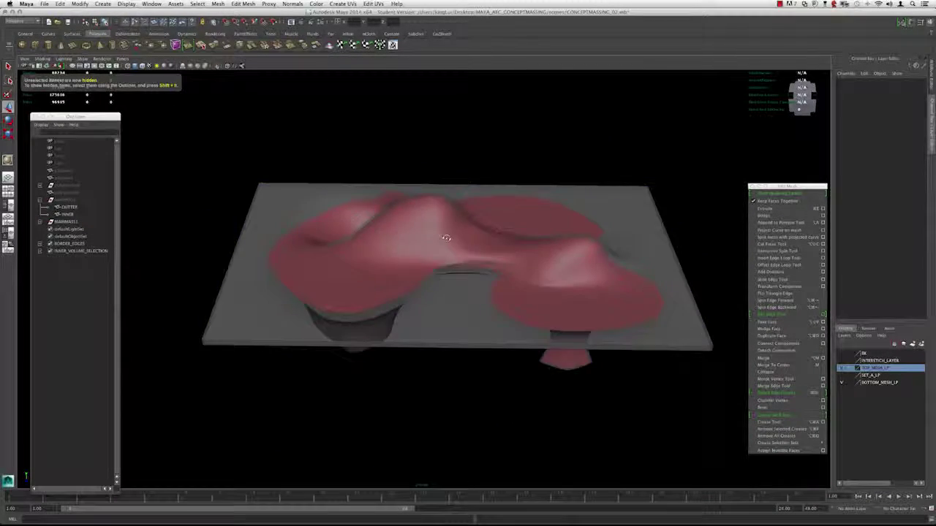
Draw a large polygon plane under the smoothed massing as its ground surface.
left_click_drag(446, 238, 465, 227, "alt")
right_click_drag(466, 227, 504, 233, "alt")
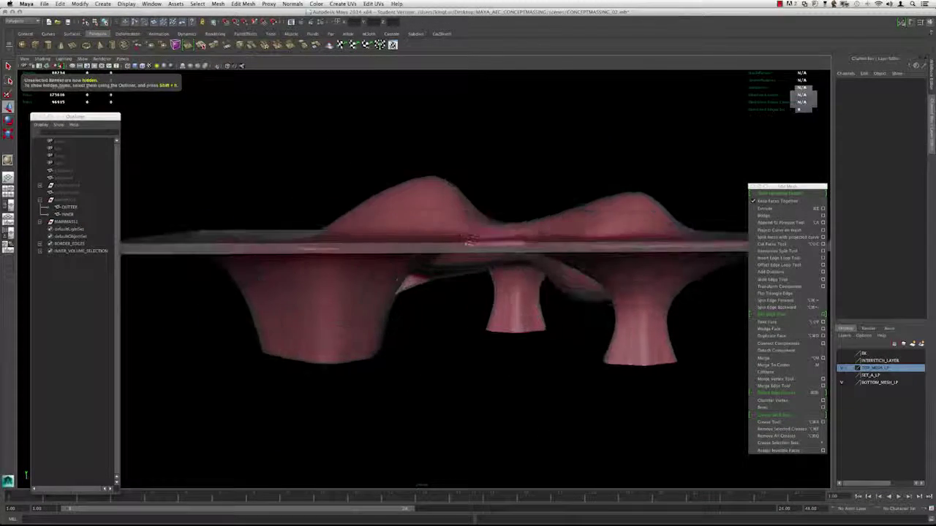
left_click_drag(505, 233, 417, 249, "alt")
right_click_drag(417, 249, 316, 207, "alt")
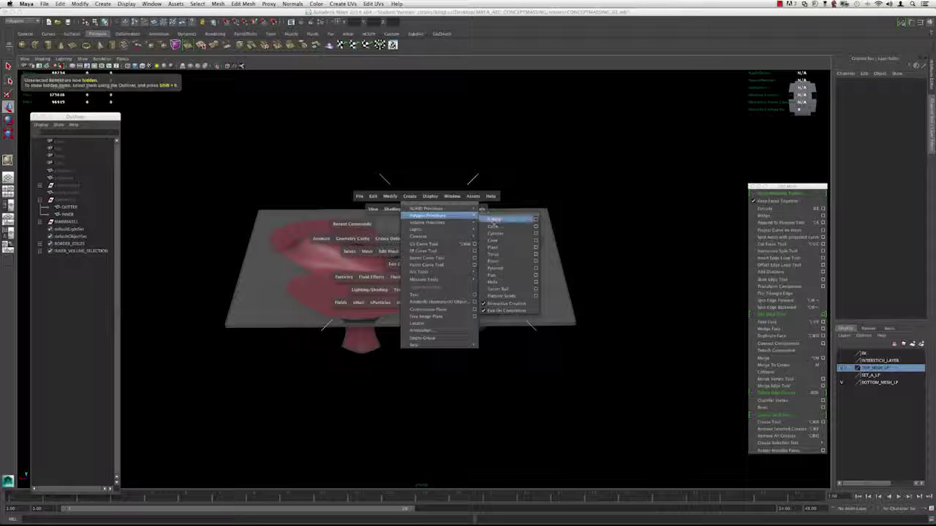
right_click_drag(465, 217, 349, 225, "alt")
left_click_drag(343, 266, 766, 448)
right_click_drag(650, 388, 710, 407, "alt")
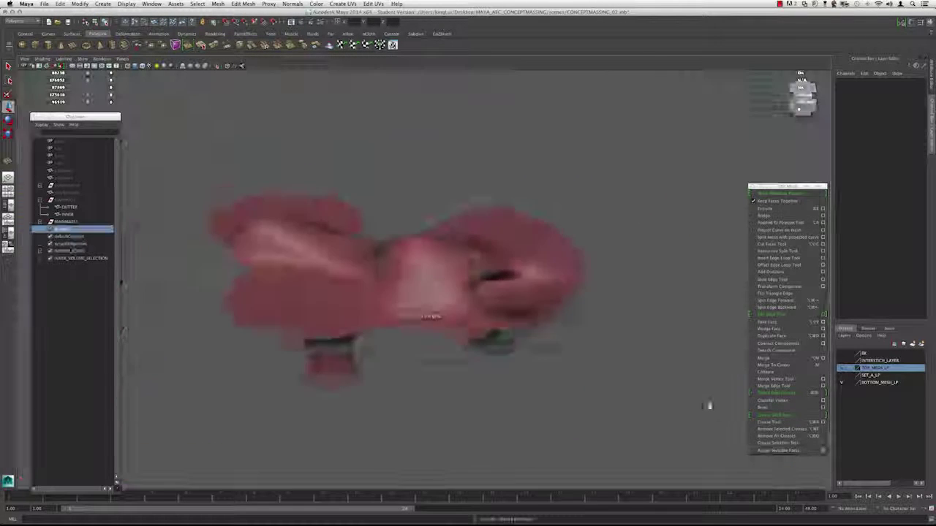
mouse_move(710, 408)
left_mouse_down("alt")
mouse_move(555, 283)
mouse_move(479, 174)
mouse_move(424, 199)
mouse_move(592, 198)
mouse_move(476, 194)
mouse_move(445, 225)
mouse_move(434, 213)
mouse_move(428, 244)
mouse_move(342, 185)
mouse_move(416, 215)
mouse_move(325, 203)
mouse_move(392, 227)
left_mouse_up("alt")
left_click(411, 234)
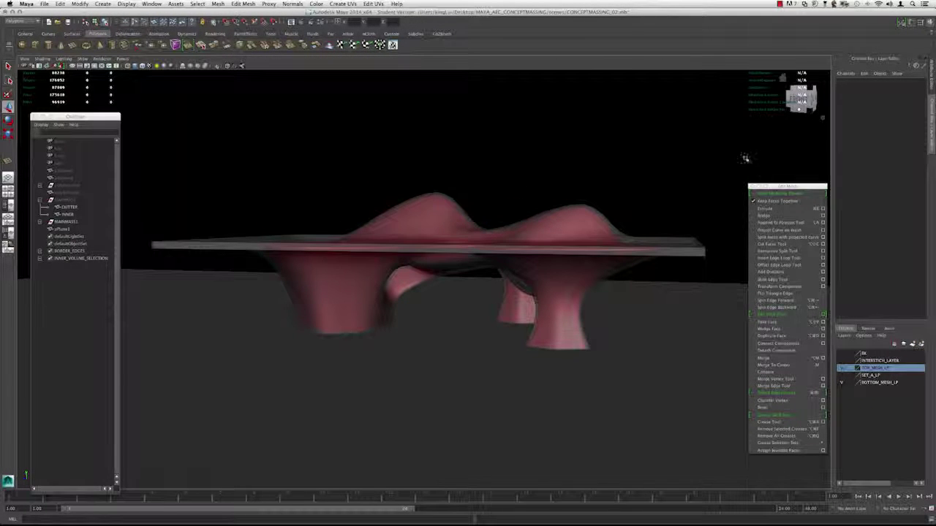
Assign the UNDERSIDE blinn material to the duplicate's outer slab and change the material's color to light grey.
key("shift+t")
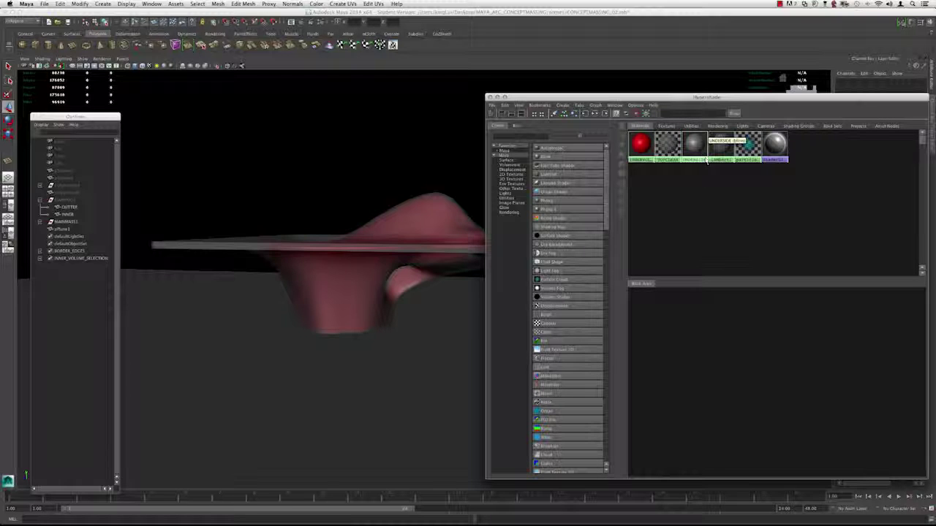
middle_click_drag(660, 170, 424, 215)
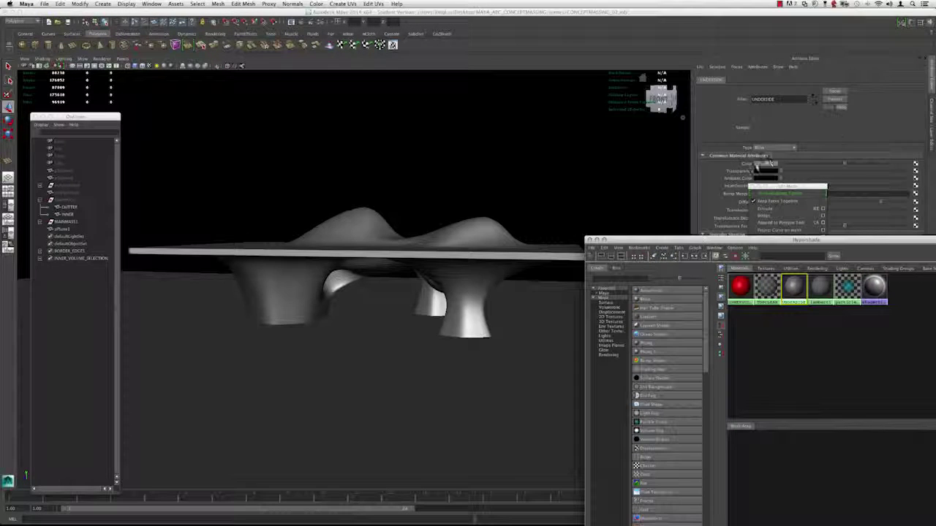
left_click(765, 162)
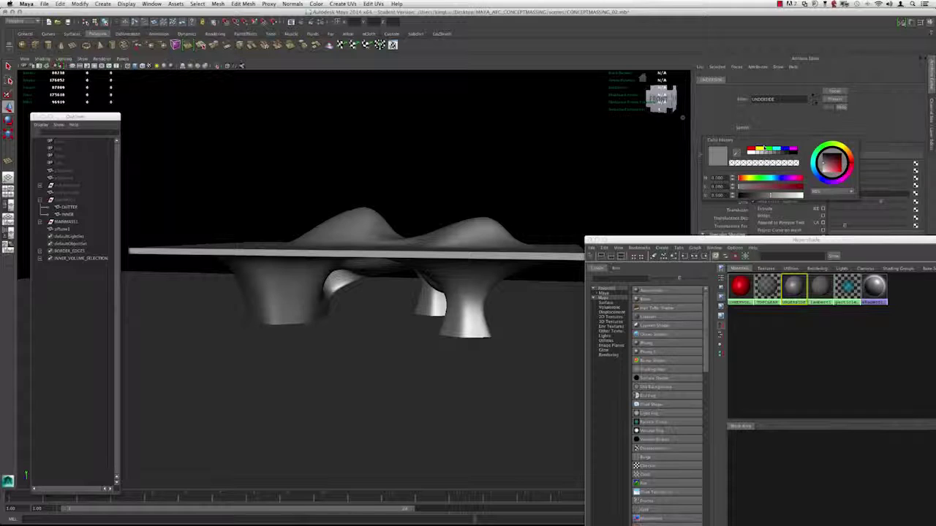
left_click(785, 154)
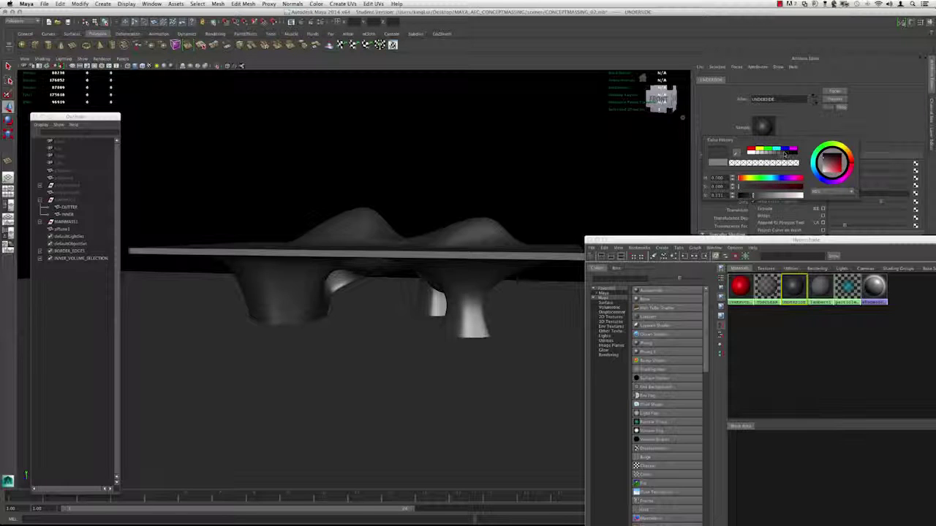
left_click(781, 153)
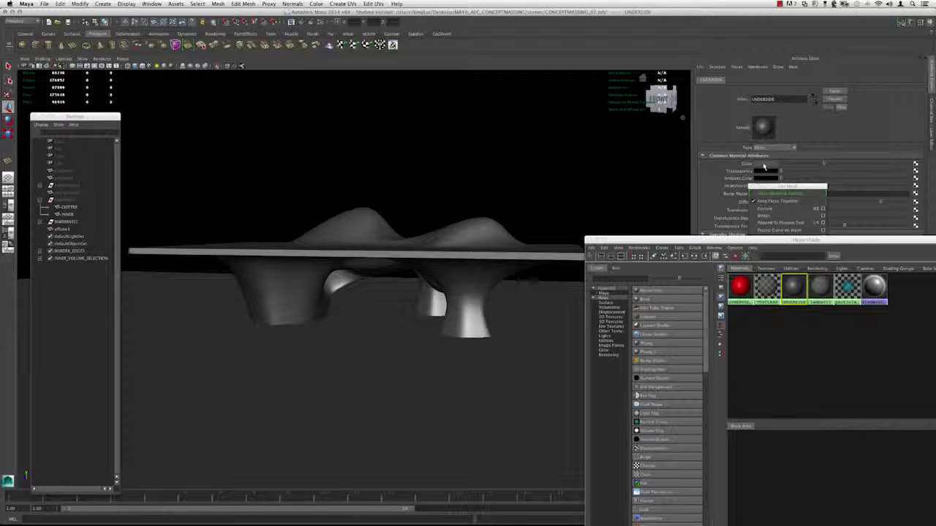
left_click(764, 168)
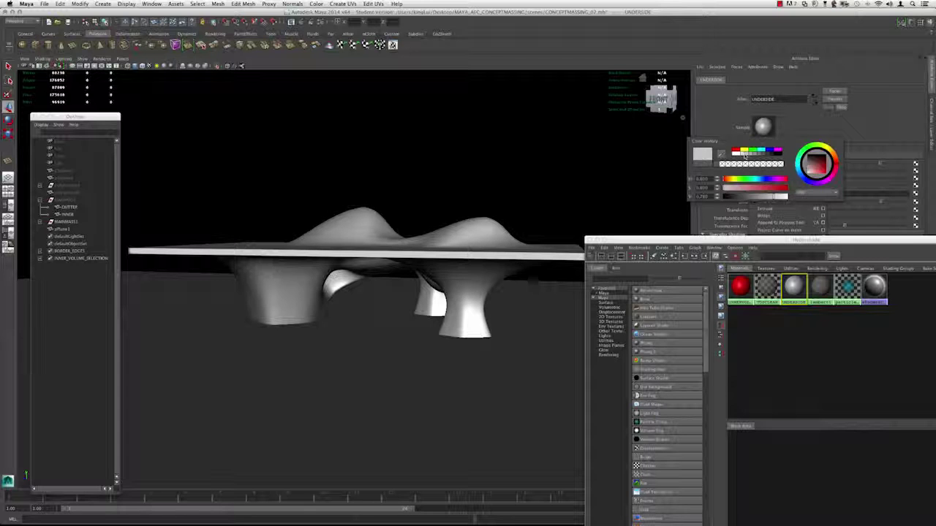
left_click(589, 239)
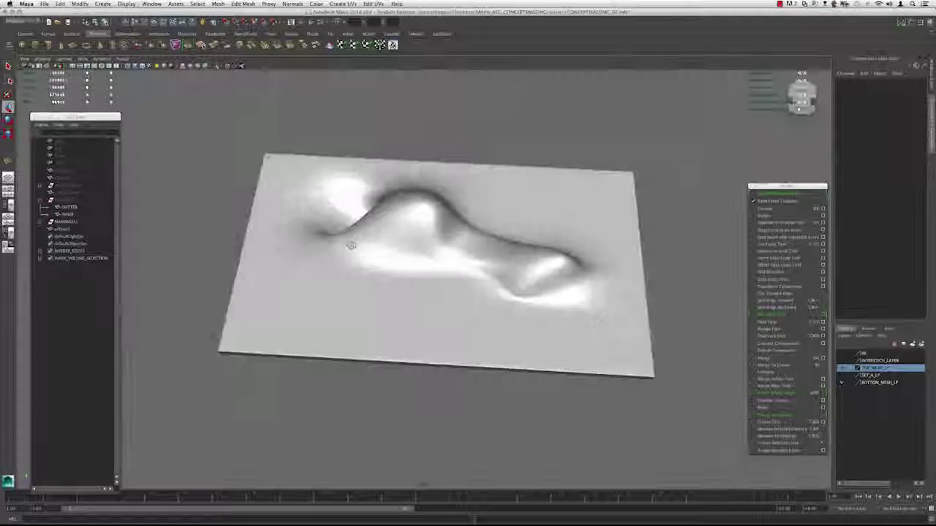
Inspect the massing's underside with the wireframe overlay, and view the inner volume with the outer slab temporarily hidden.
left_click_drag(351, 246, 492, 211, "alt")
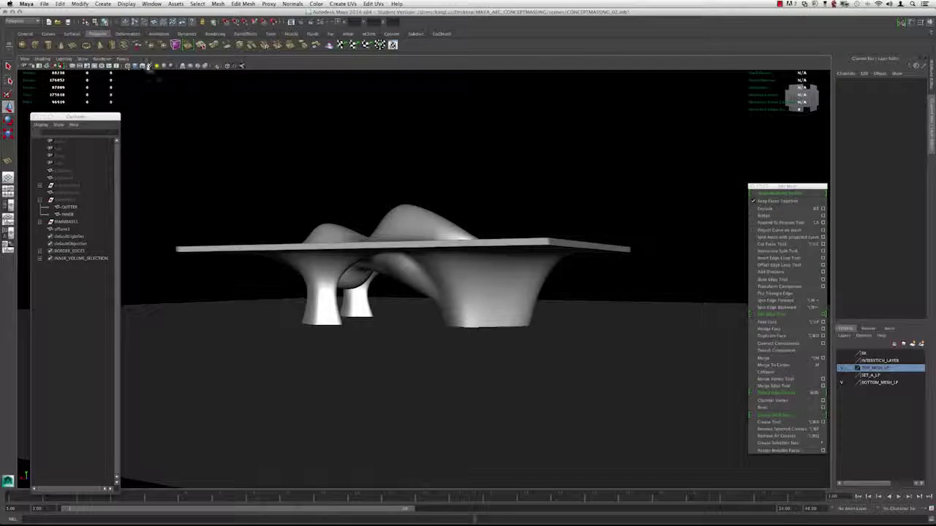
right_click_drag(265, 208, 341, 253, "alt")
left_click_drag(341, 253, 382, 244, "alt")
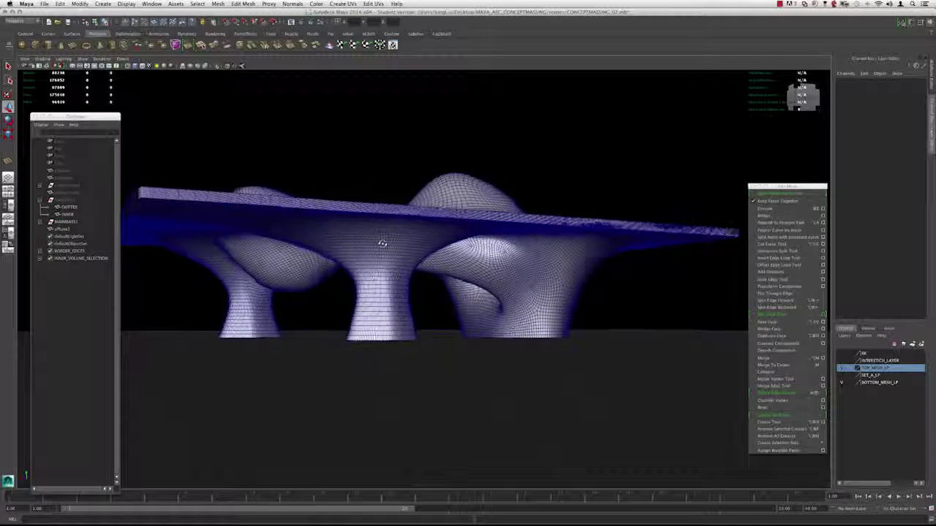
right_click_drag(382, 244, 324, 241, "alt")
middle_click_drag(324, 242, 345, 237, "alt")
left_click_drag(344, 237, 372, 246, "alt")
left_click(392, 238)
key("ctrl+h")
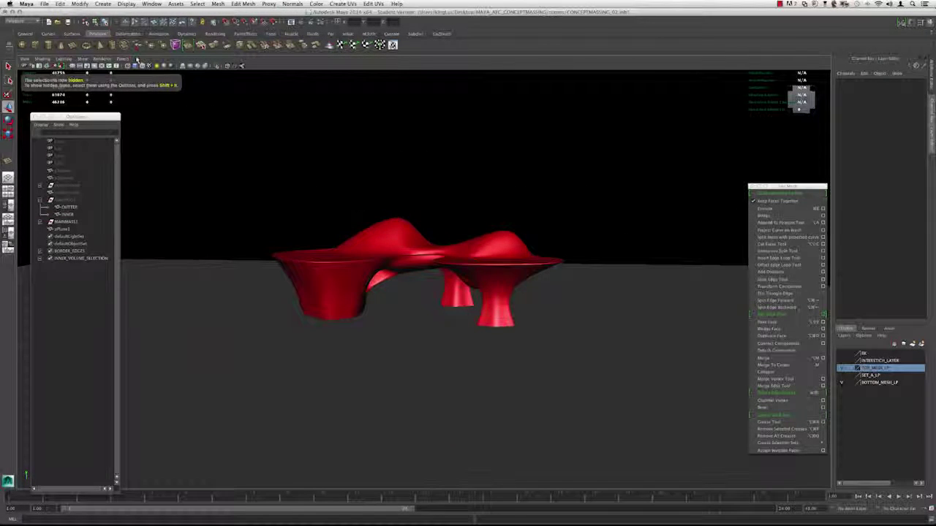
key("ctrl+shift+h")
Show the original low-resolution massing in smooth mesh preview and compare it with the high-resolution copy beside it.
left_click_drag(418, 276, 373, 236, "alt")
left_click_drag(525, 332, 501, 289)
key("3")
left_click(490, 108)
left_click_drag(493, 200, 519, 201, "alt")
left_click(500, 208)
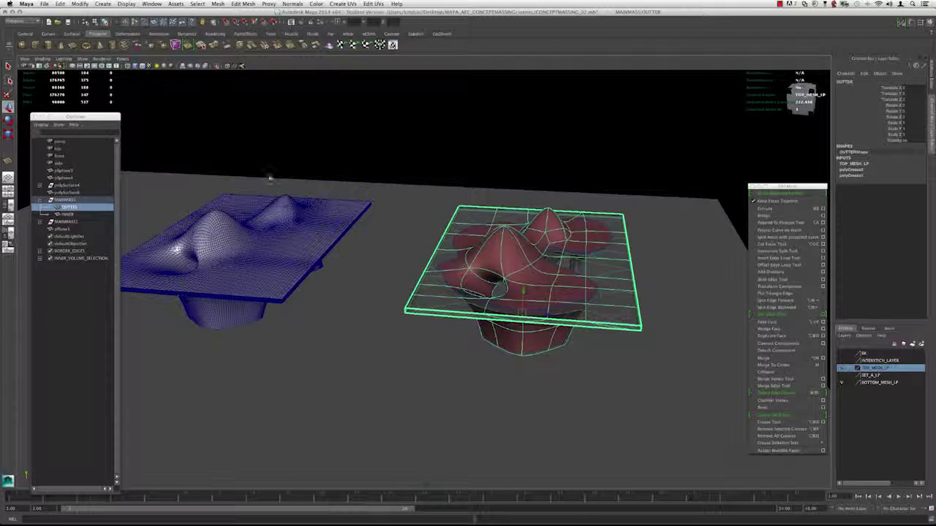
middle_click_drag(270, 261, 338, 245, "alt")
mouse_move(339, 245)
left_mouse_down("alt")
mouse_move(317, 258)
mouse_move(324, 268)
mouse_move(323, 253)
left_mouse_up("alt")
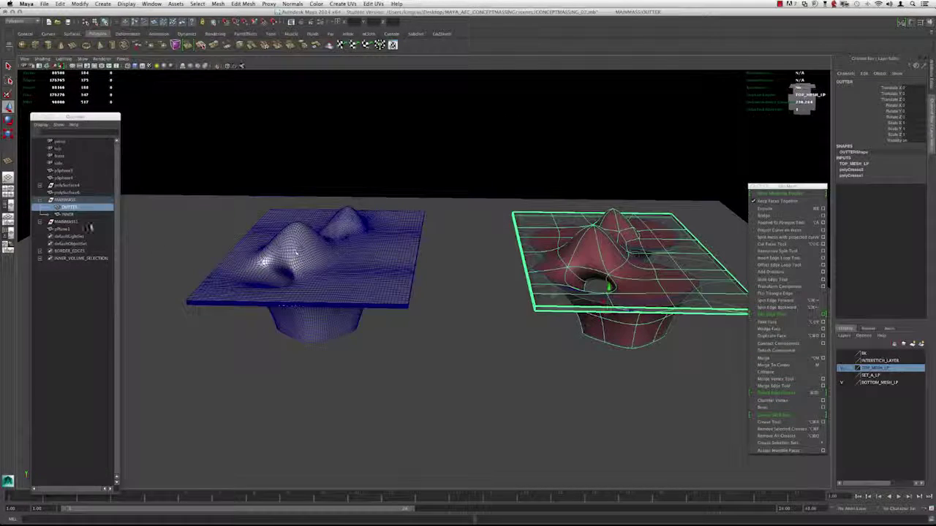
Rename the duplicated group MAINMASS_HP and the original group MAINMASS_LP.
left_click(71, 222)
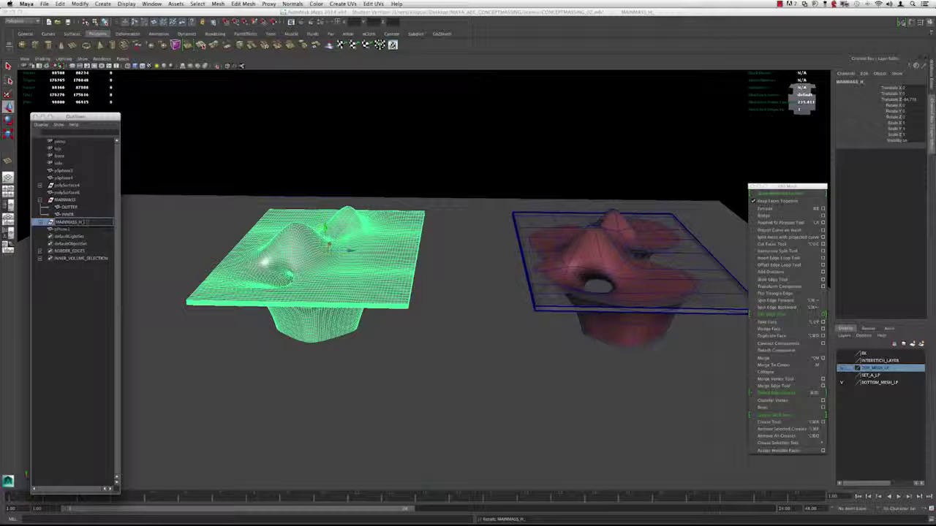
left_click(65, 201)
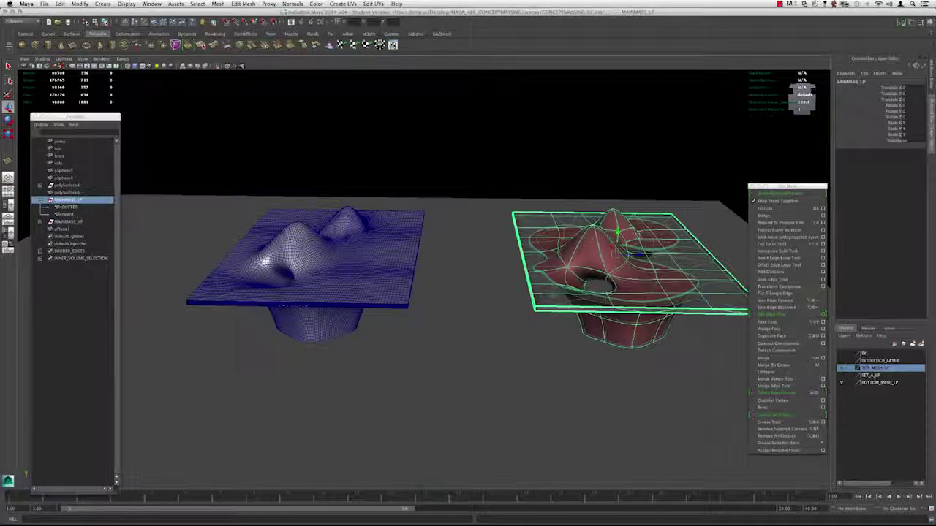
Examine the high-poly massing from several angles, comparing its domes and slab with the low-poly version beside it.
left_click(98, 207)
left_click_drag(477, 157, 472, 183, "alt")
left_click(490, 211)
middle_click_drag(472, 182, 461, 131, "alt")
left_click_drag(461, 131, 377, 227, "alt")
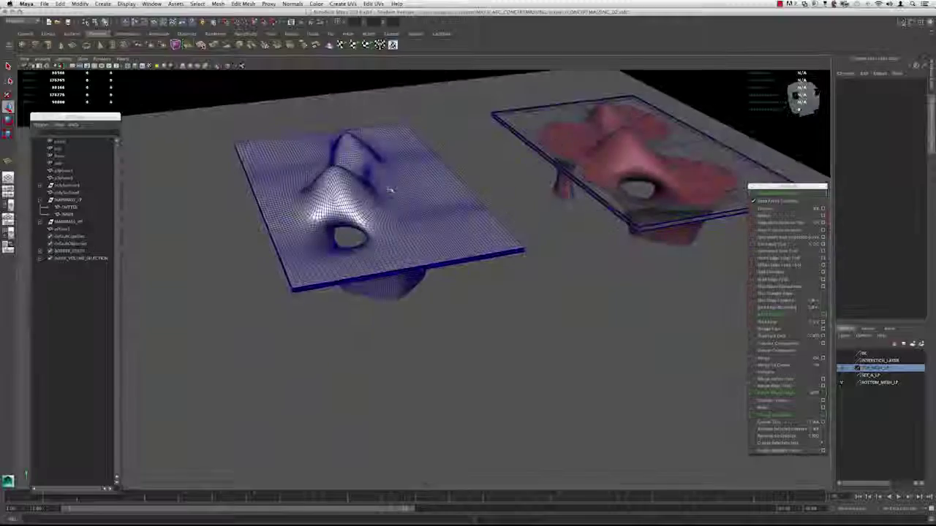
left_click(65, 221)
key("f")
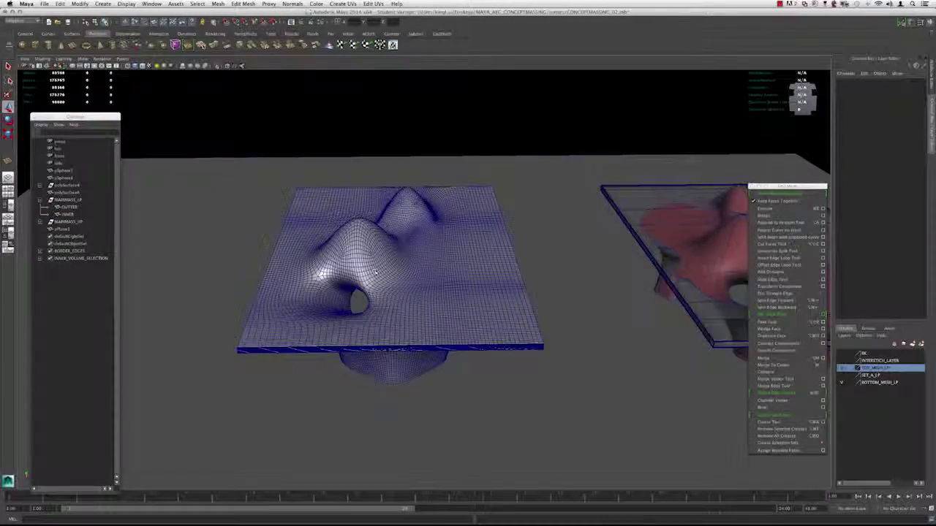
left_click_drag(376, 273, 464, 241, "alt")
middle_click_drag(464, 241, 372, 283, "alt")
left_click_drag(372, 282, 443, 248, "alt")
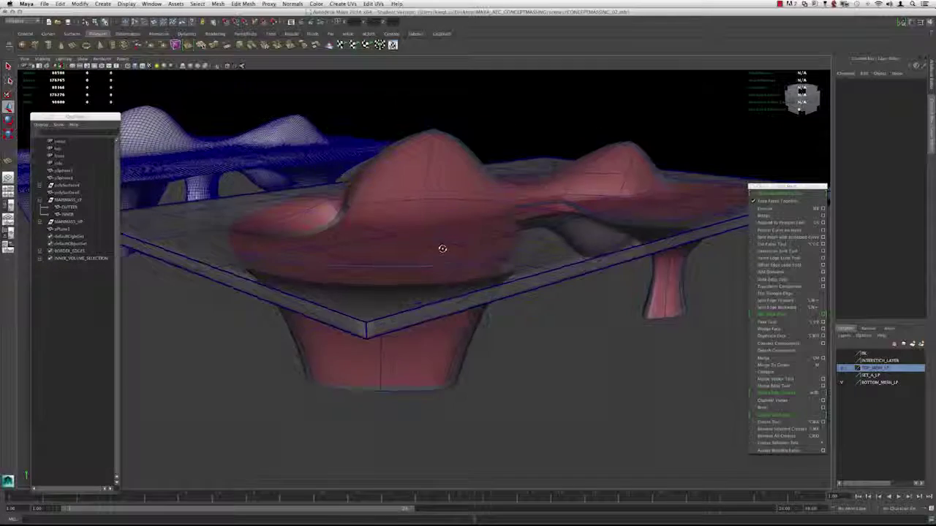
Temporarily hide the low-poly massing's outer slab and view its inner volume in X-ray shading.
left_click(439, 224)
key("ctrl+h")
left_click(448, 198)
key("ctrl+h")
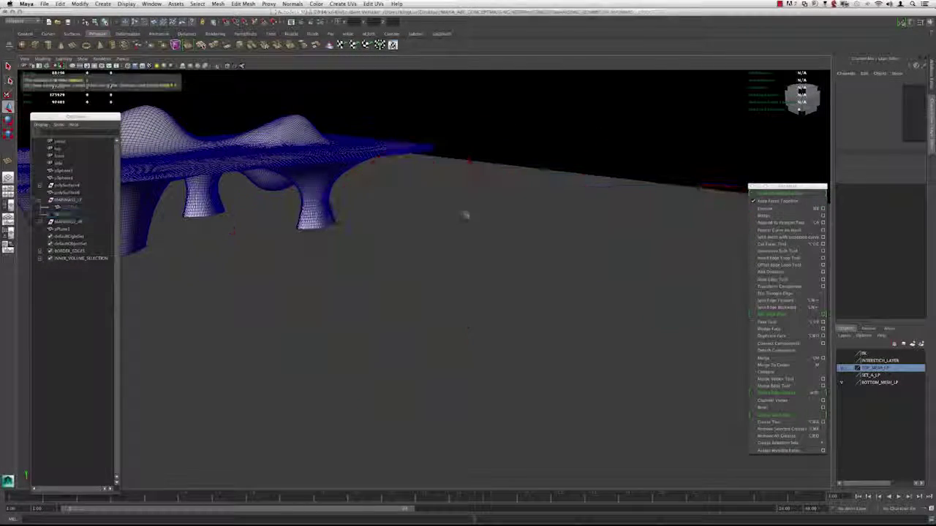
key("super+z")
left_click(229, 65)
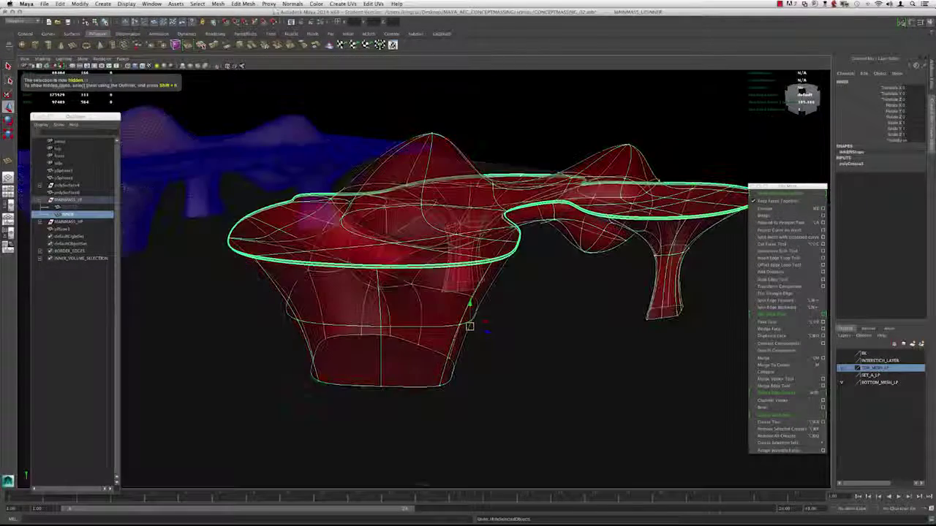
Show the SET_A_LP layer's spheres within the inner volume and restore opaque shading.
left_click_drag(611, 298, 370, 239, "alt")
left_click(217, 109)
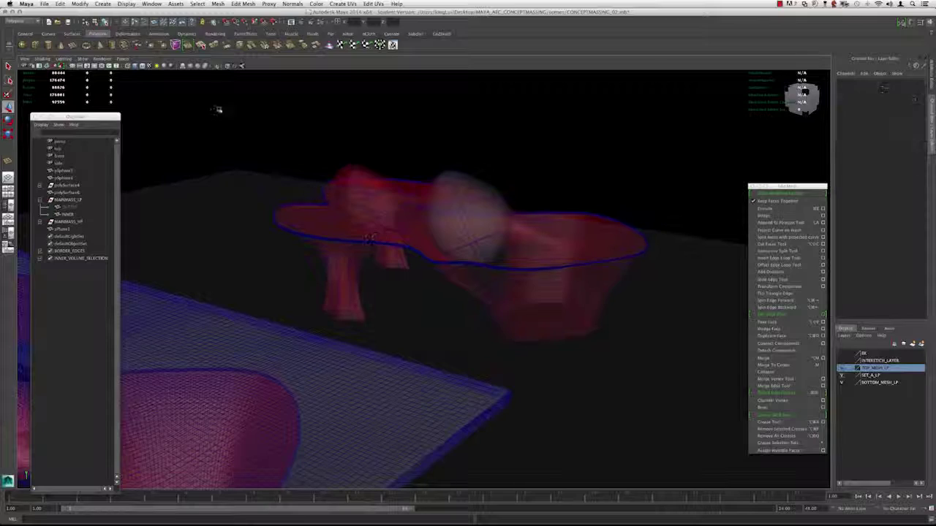
left_click(225, 67)
left_click_drag(315, 212, 332, 193, "alt")
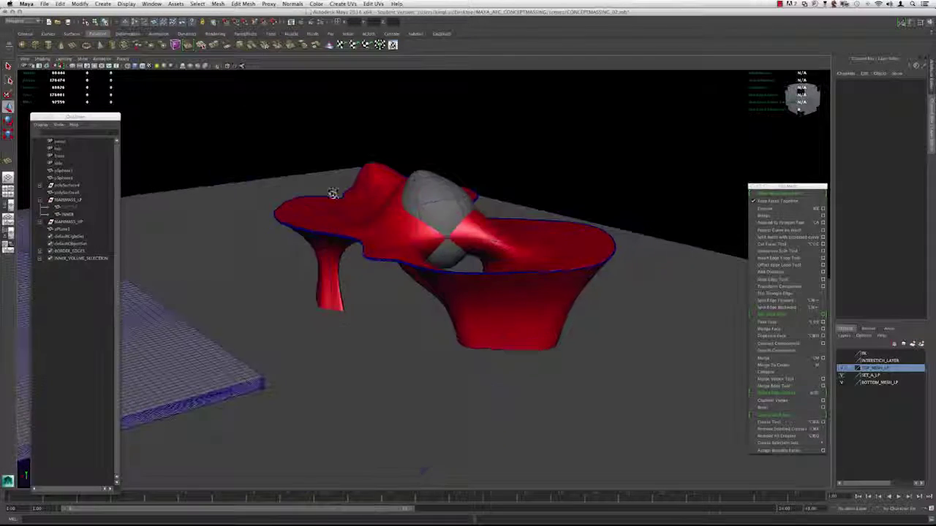
Display the sphere in the larger dome as its unsmoothed cage and delete some of its edges.
left_click(426, 201)
left_click_drag(426, 202, 385, 217, "alt")
key("1")
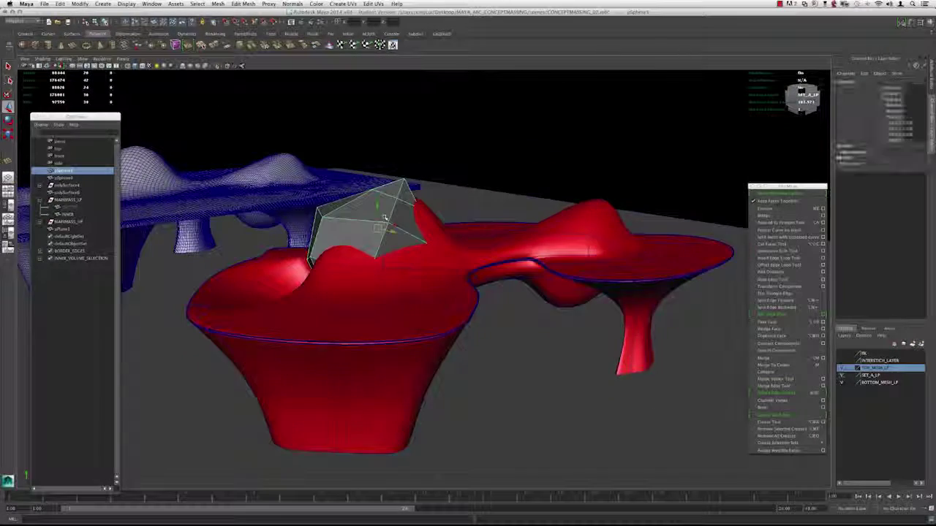
right_click_drag(385, 217, 424, 217, "alt")
middle_click_drag(424, 218, 547, 222, "alt")
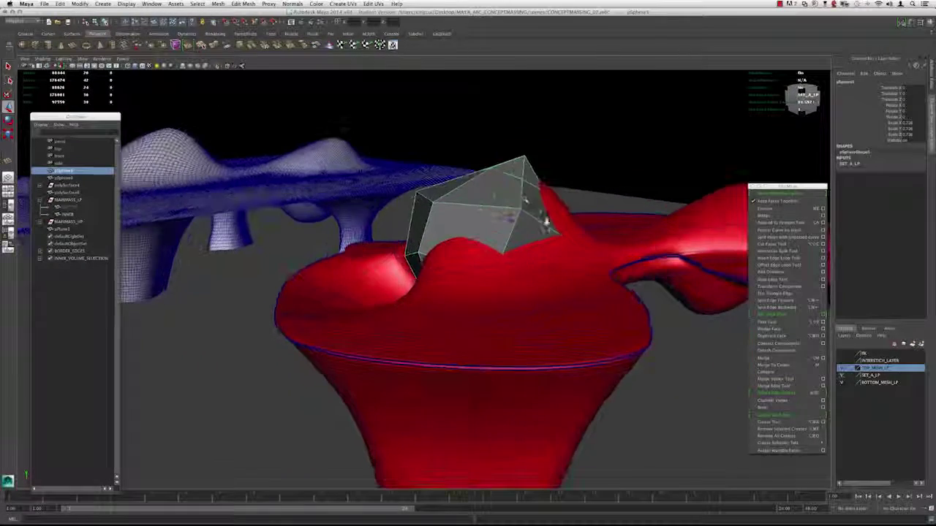
left_click(513, 179)
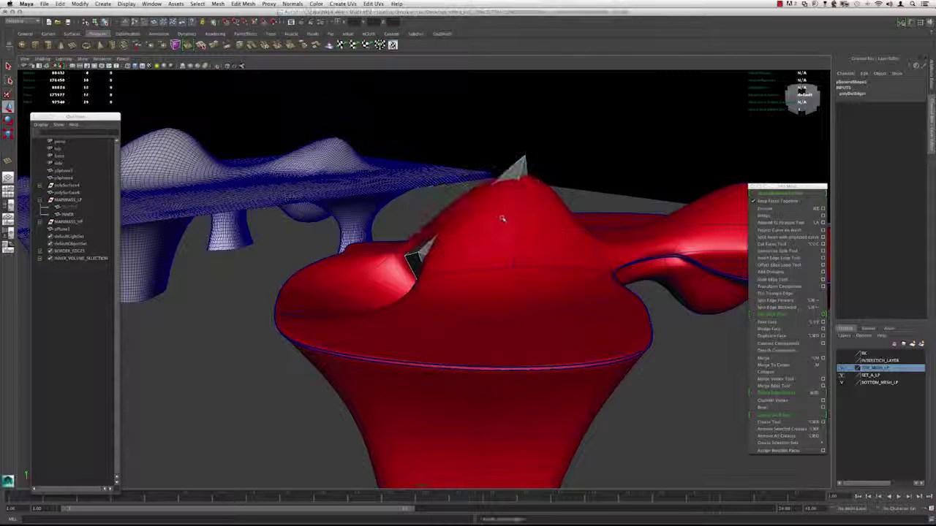
Inspect the spheres inside the inner volume's domes in X-ray shading, and hide the SET_A_LP layer.
left_click_drag(482, 238, 269, 277, "alt")
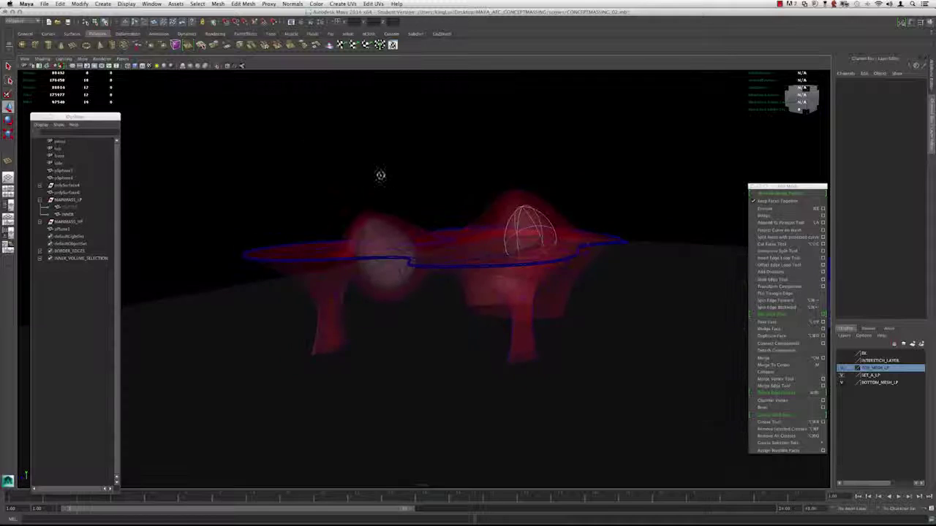
left_click_drag(381, 176, 499, 194, "alt")
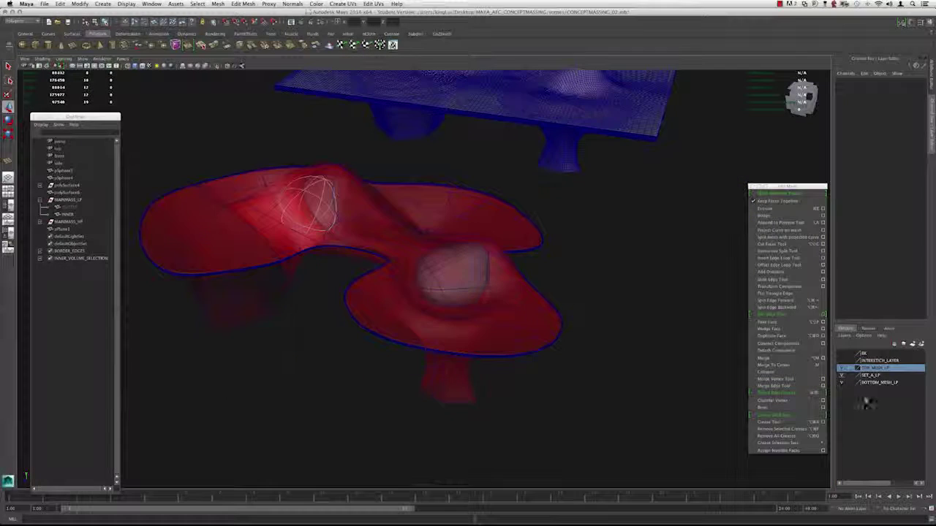
left_click(841, 369)
left_click(841, 369)
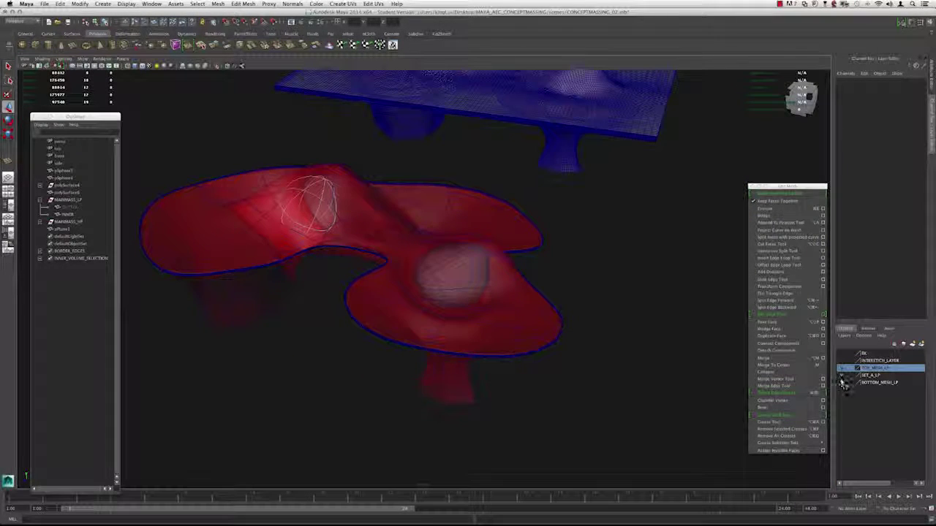
Turn off X-ray shading and bring back the hidden outer slab of the low-poly massing.
right_click_drag(488, 255, 305, 249, "alt")
left_click_drag(305, 249, 359, 219, "alt")
left_click(229, 68)
key("ctrl+shift+h")
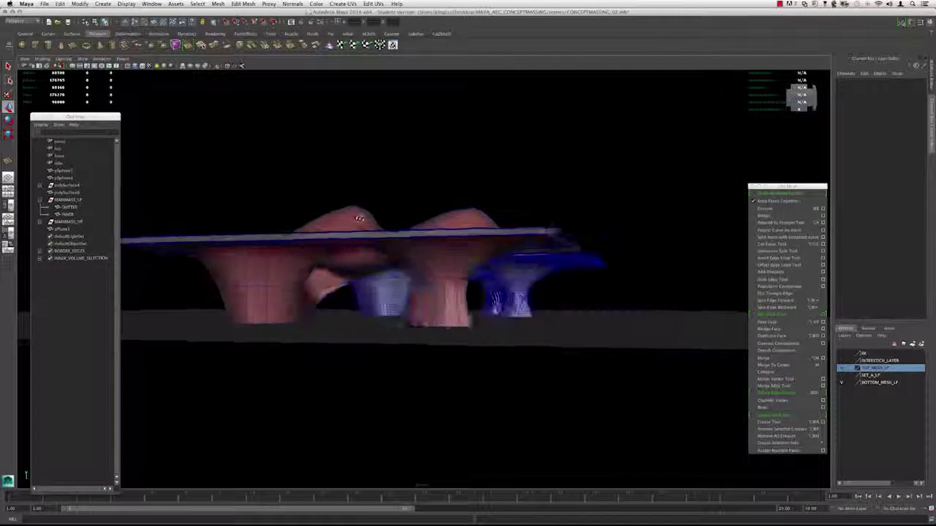
Review both massings on the ground plane from low side views and from above.
left_click_drag(426, 215, 383, 229, "alt")
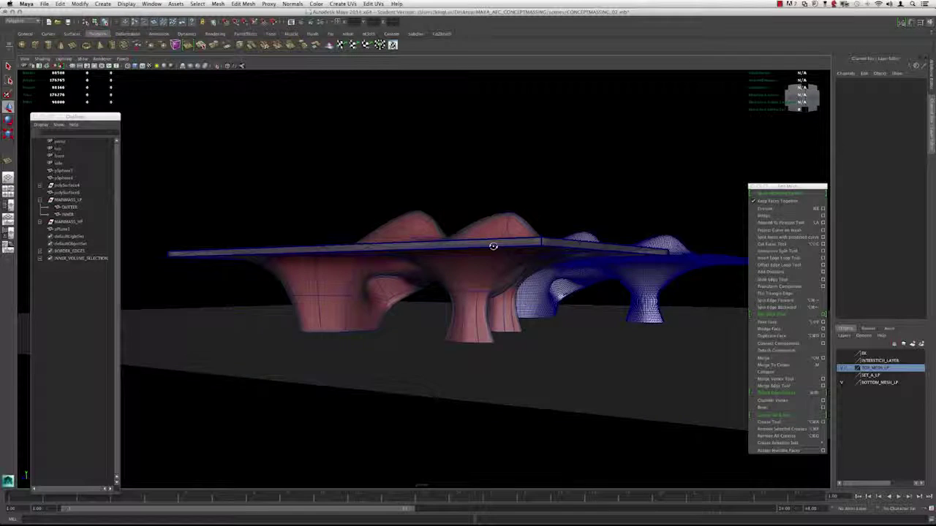
left_click_drag(494, 246, 526, 276, "alt")
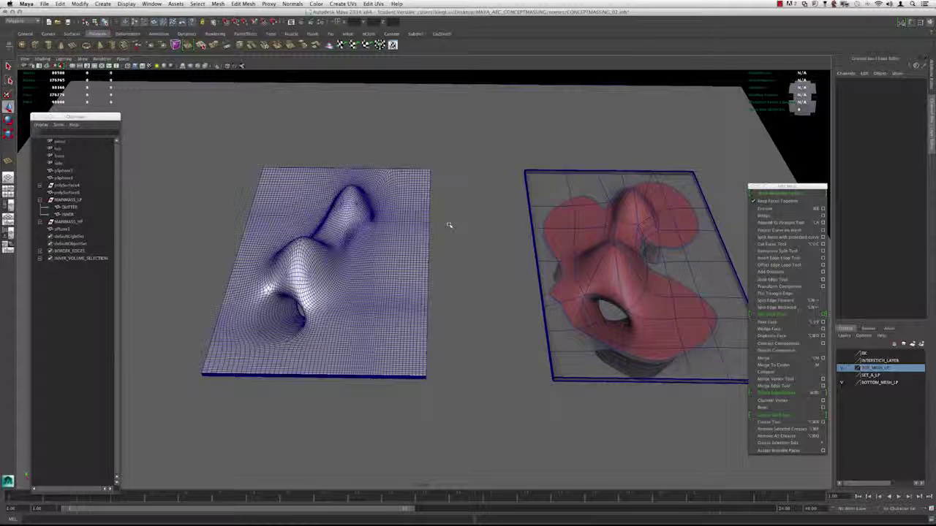
left_click_drag(448, 225, 226, 217, "alt")
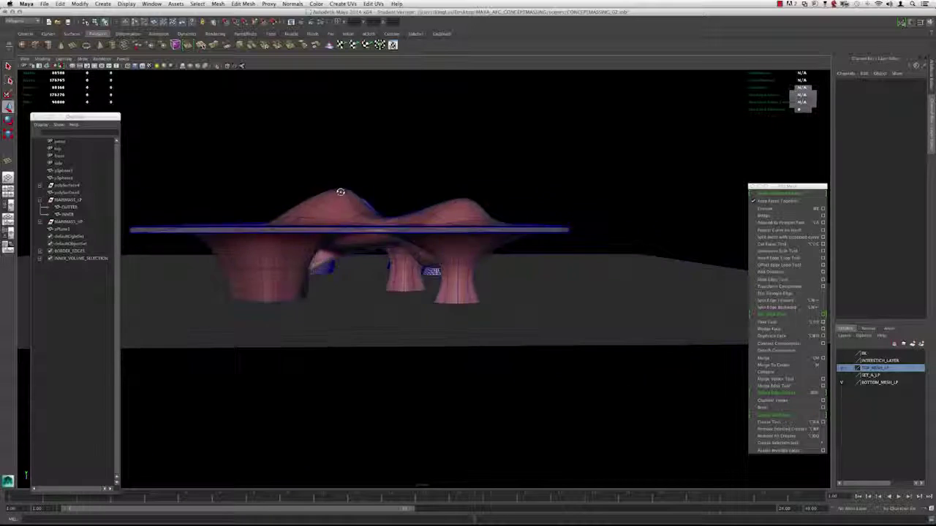